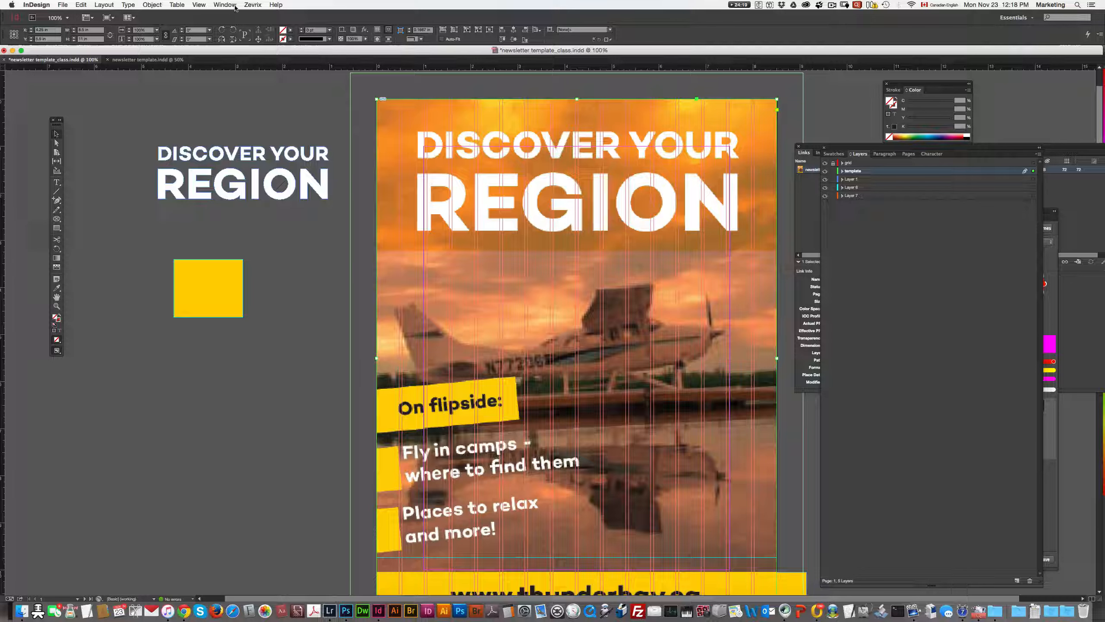
Try the [Basic Text Frame] object style on the template image and set it back to [None].
left_click(226, 6)
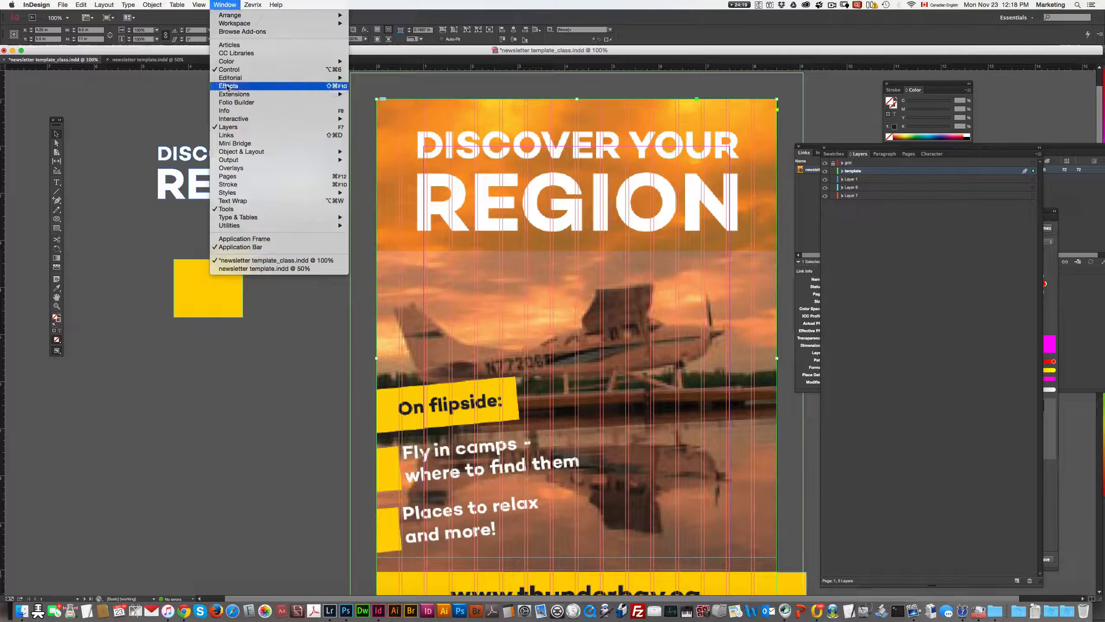
mouse_move(246, 196)
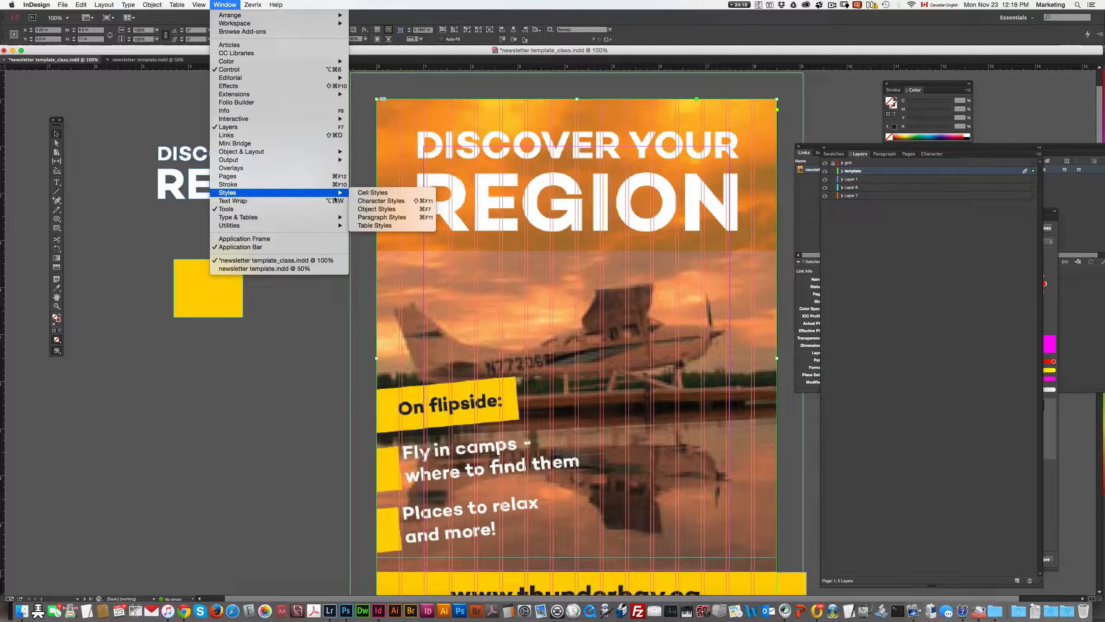
left_click(385, 209)
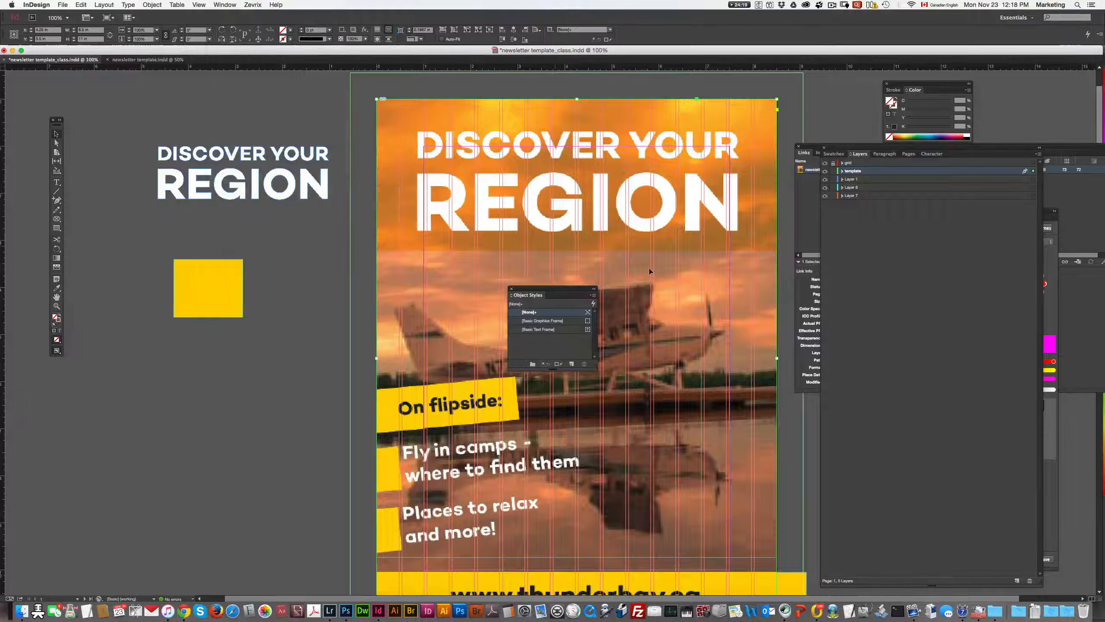
left_click(544, 330)
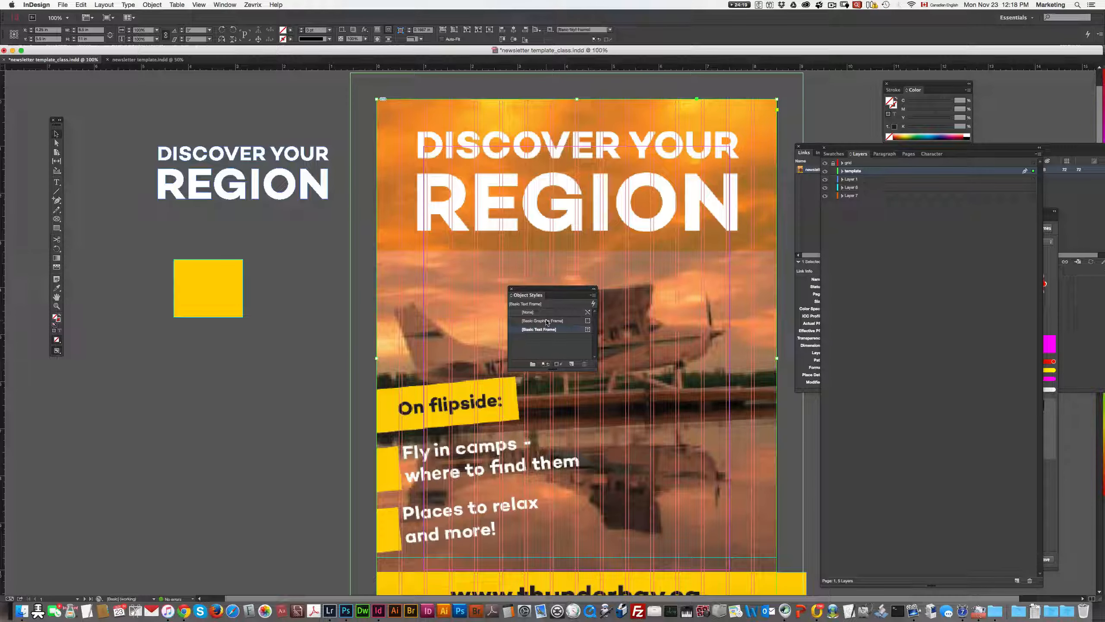
left_click(536, 313)
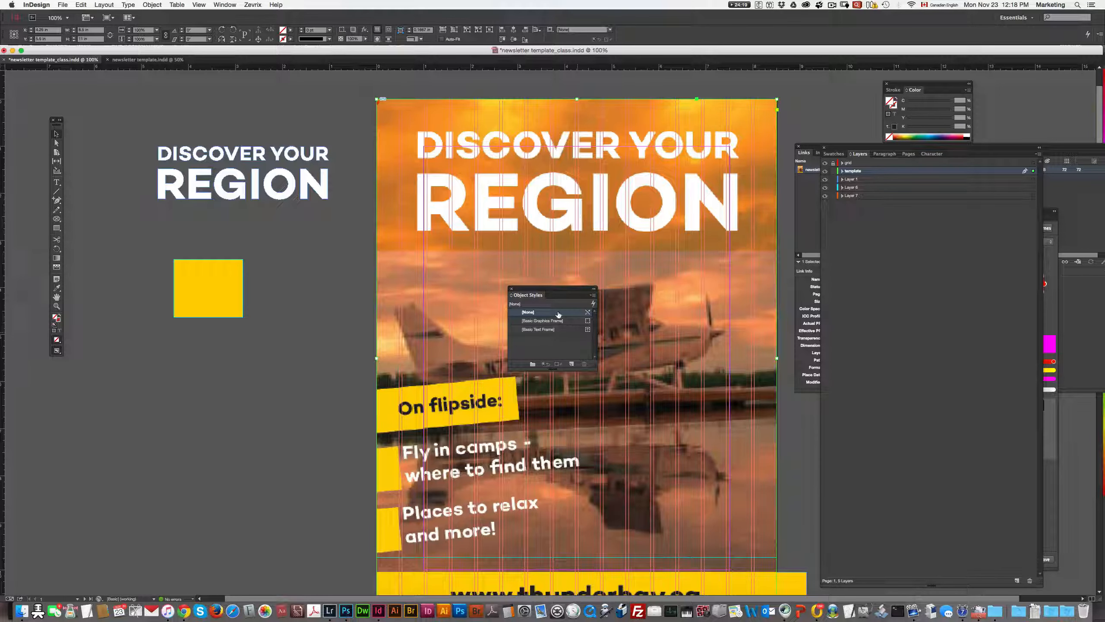
left_click(511, 289)
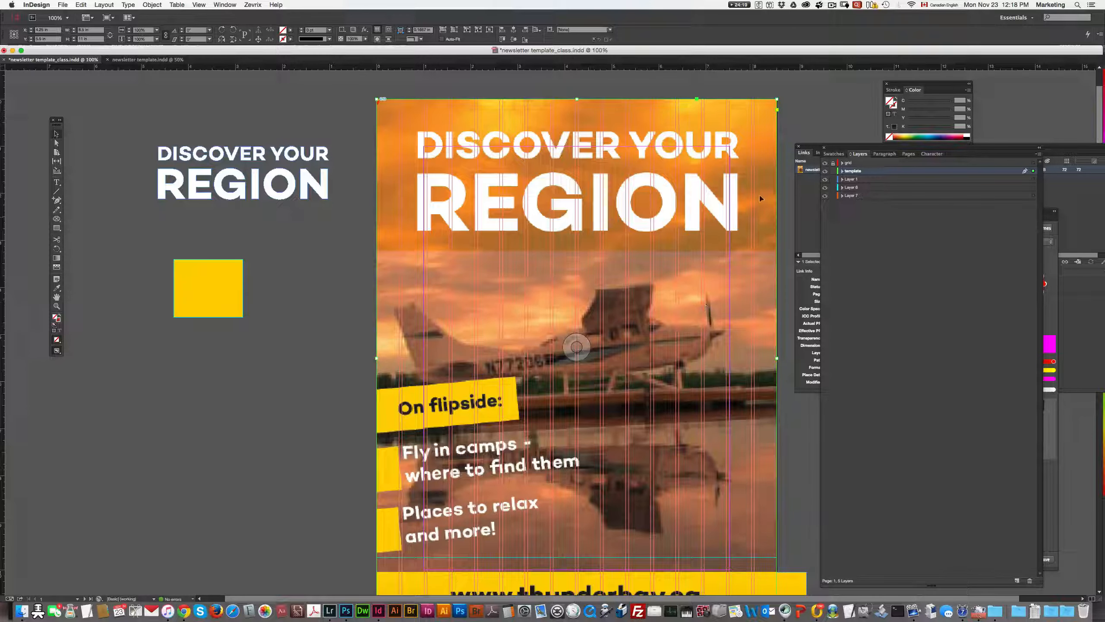
left_click_drag(718, 332, 695, 323)
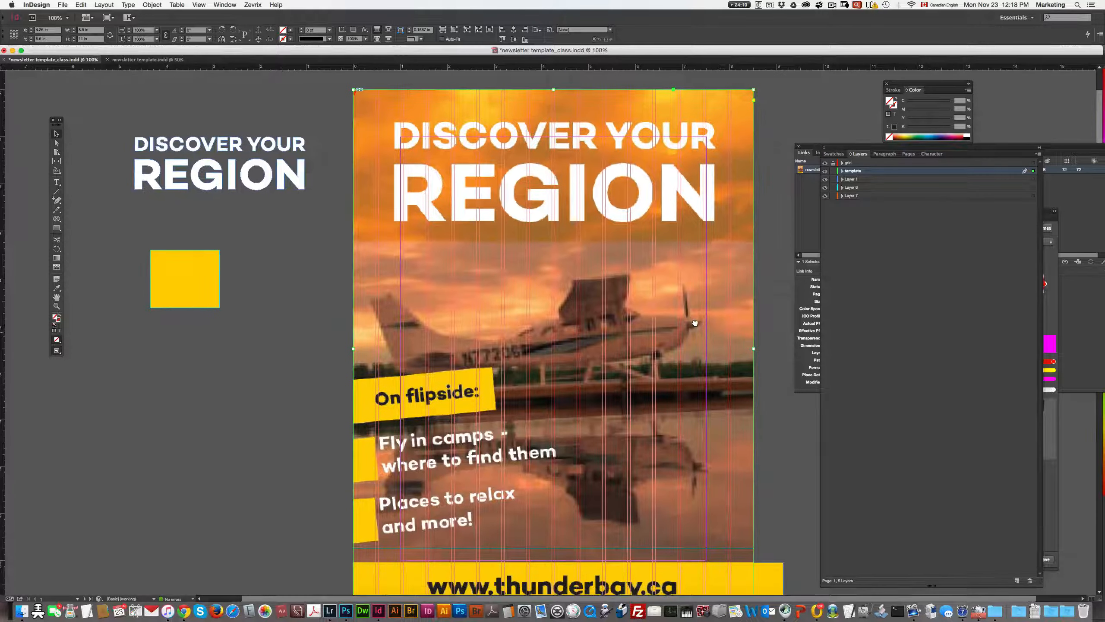
left_click(833, 171)
left_click(833, 171)
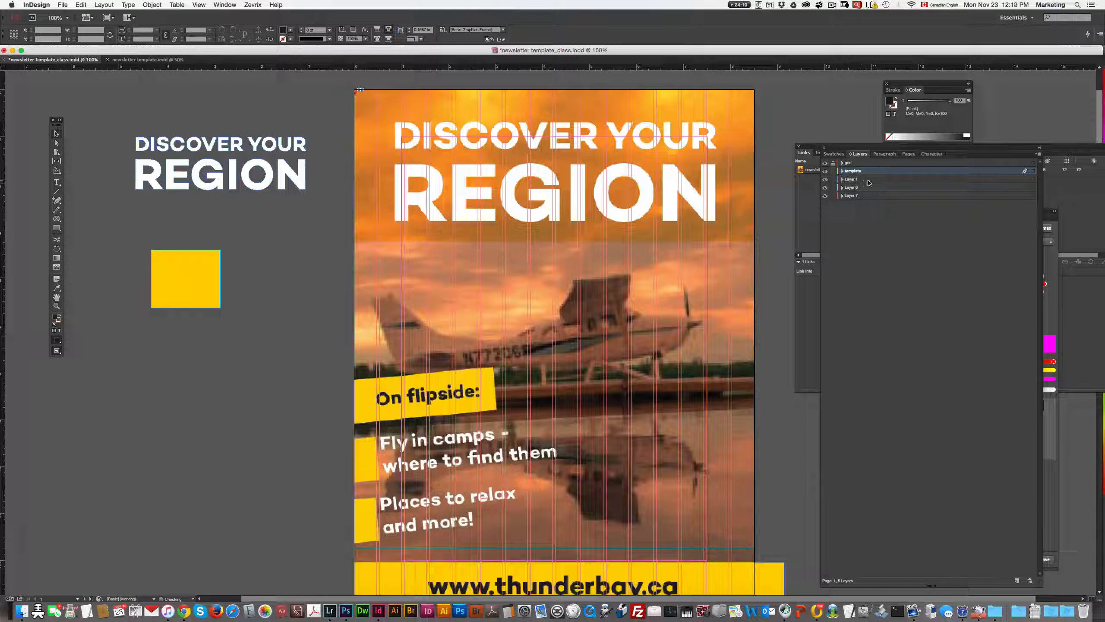
left_click(855, 170)
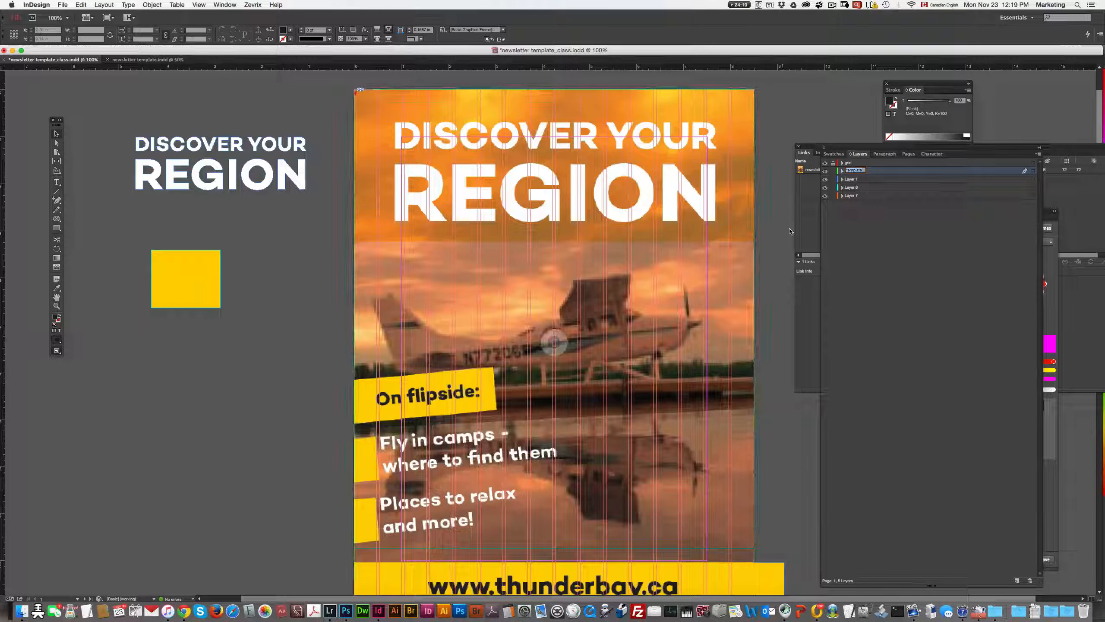
key("Return")
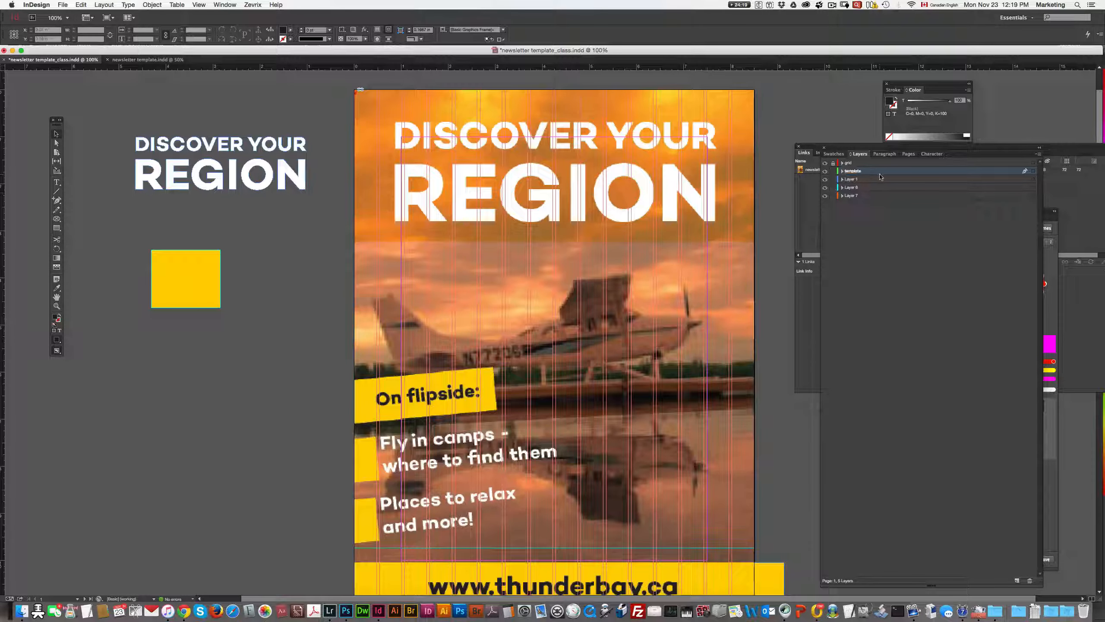
Fade the template image by lowering its opacity, and lock the template layer.
left_click(366, 39)
left_click_drag(366, 48, 348, 49)
left_click(387, 123)
left_click(366, 39)
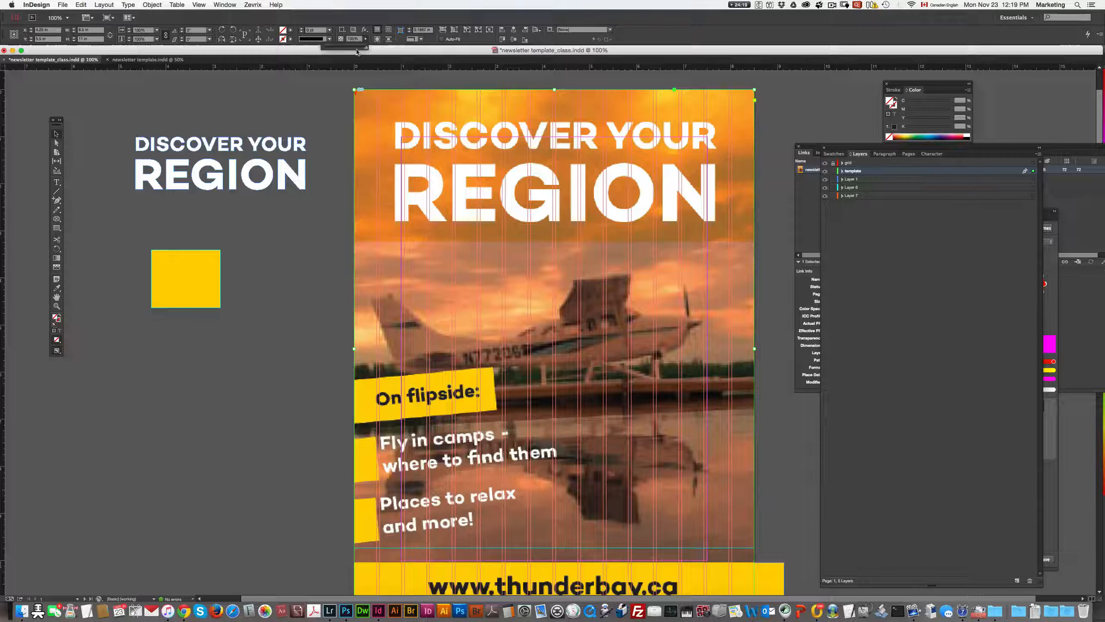
left_click_drag(356, 52, 334, 110)
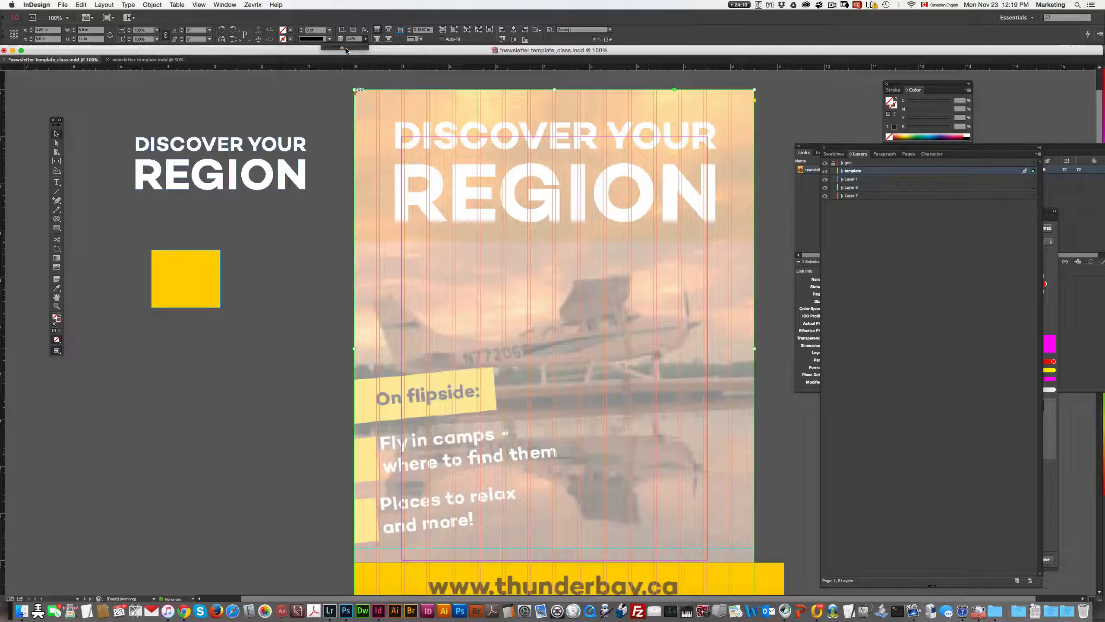
left_click_drag(346, 51, 352, 50)
left_click(833, 171)
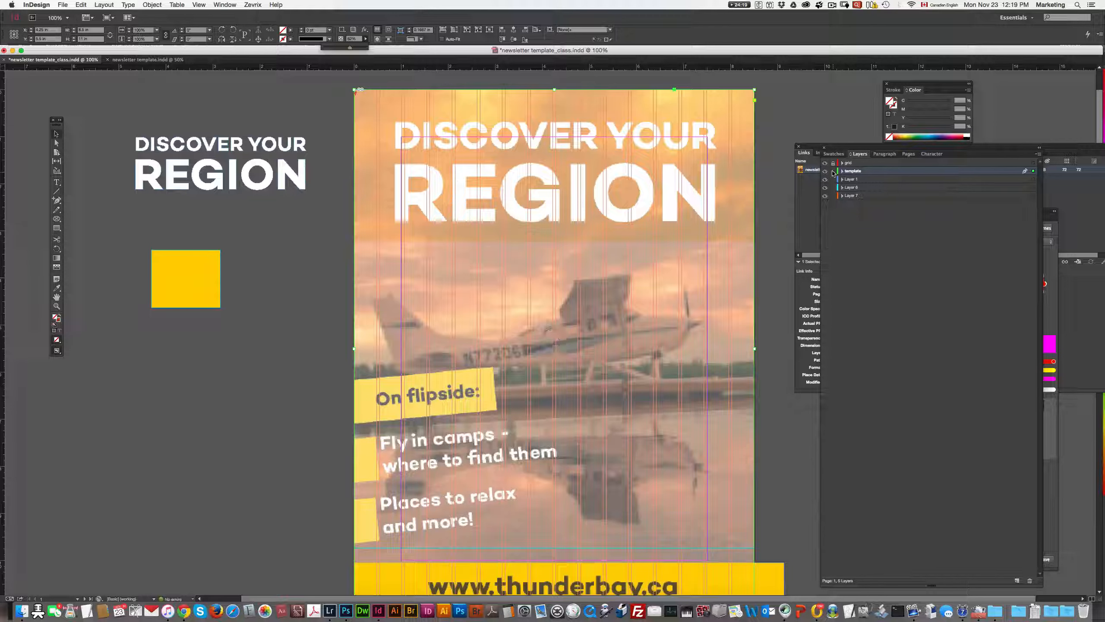
Rename the layer containing the small DISCOVER YOUR REGION artwork on the pasteboard as "logo".
scroll(630, 284, "right", 2)
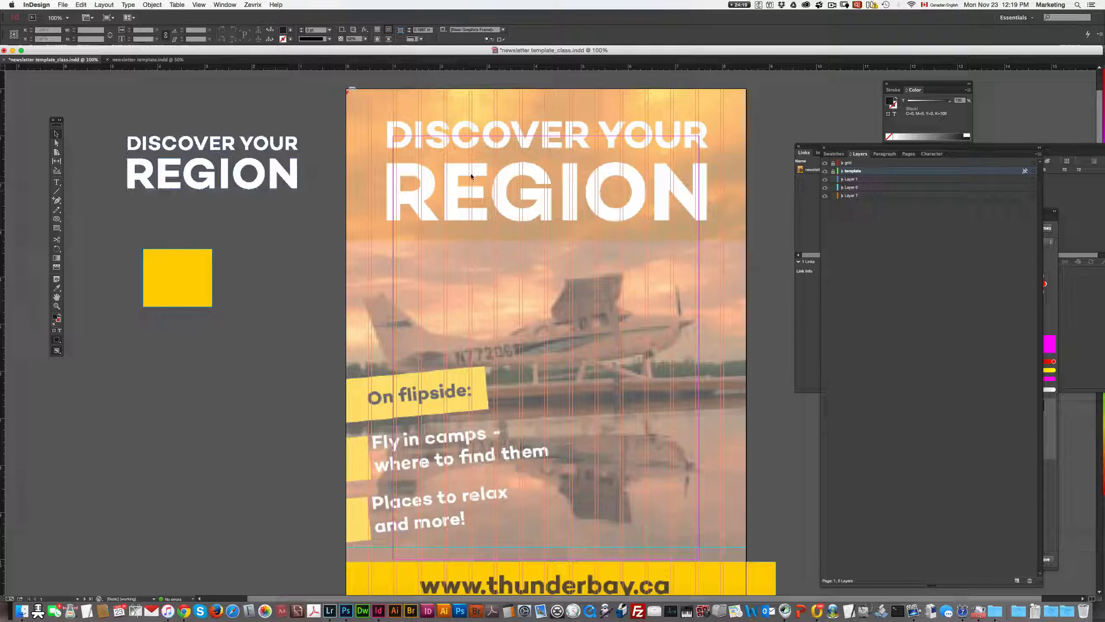
left_click(284, 173)
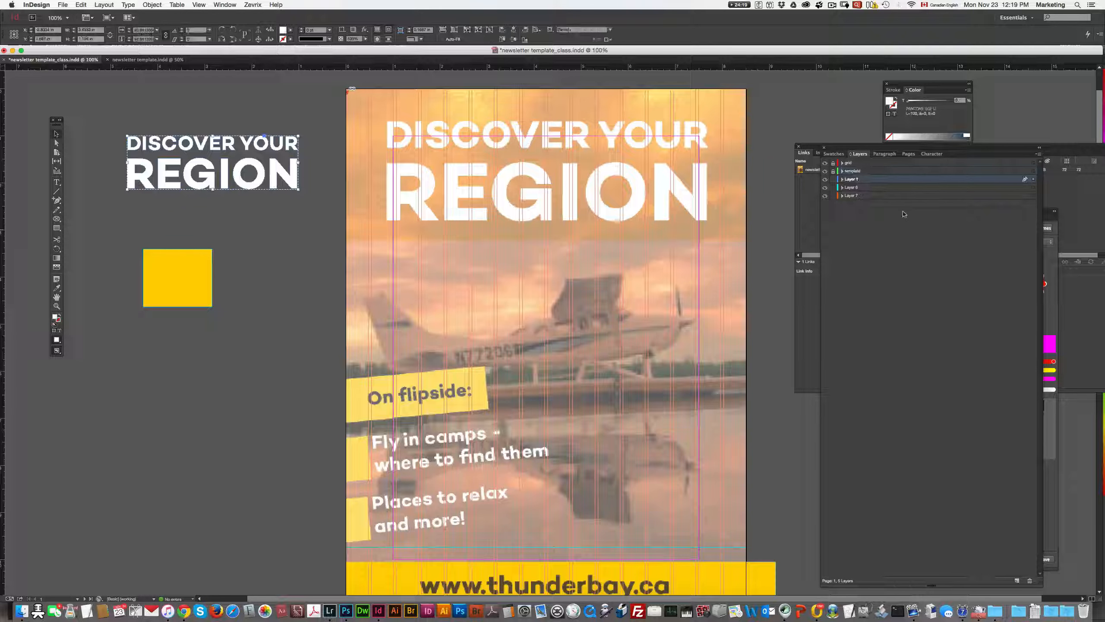
double_click(853, 180)
type("logo")
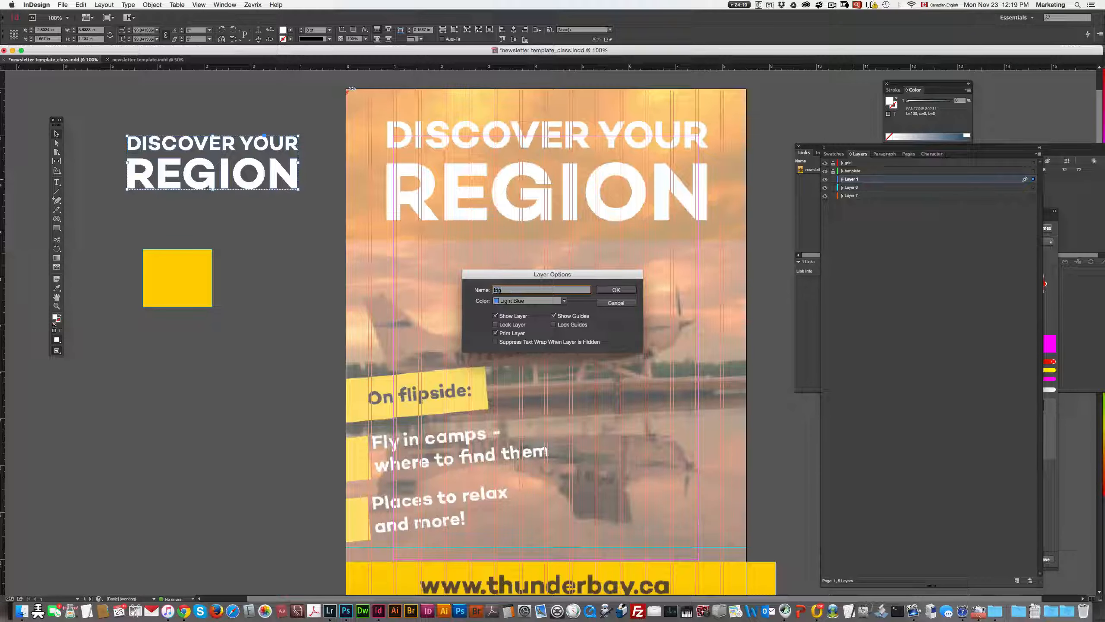
key("Return")
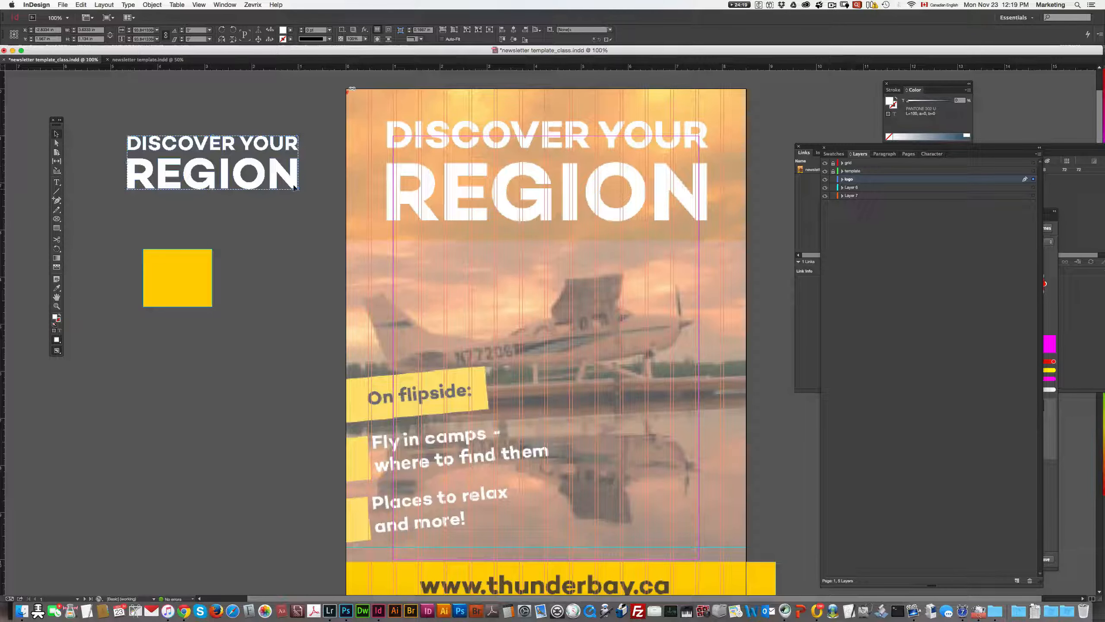
Move the small DISCOVER YOUR REGION logo onto the upper-left corner of the template's headline and place the logo layer above the template layer.
left_click_drag(294, 187, 552, 172)
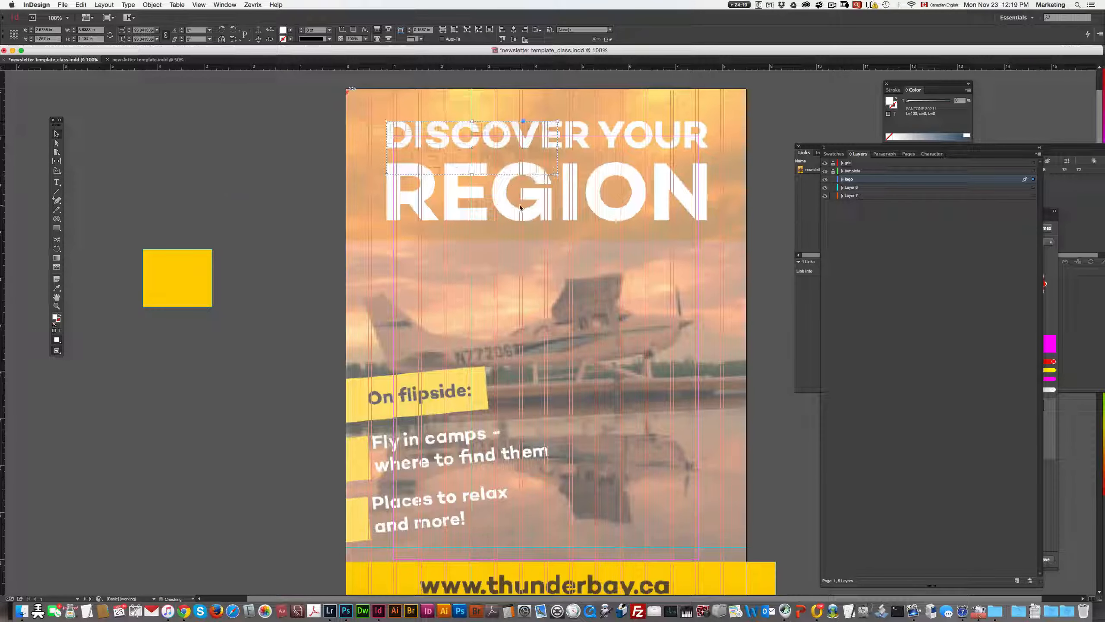
left_click_drag(489, 132, 505, 149)
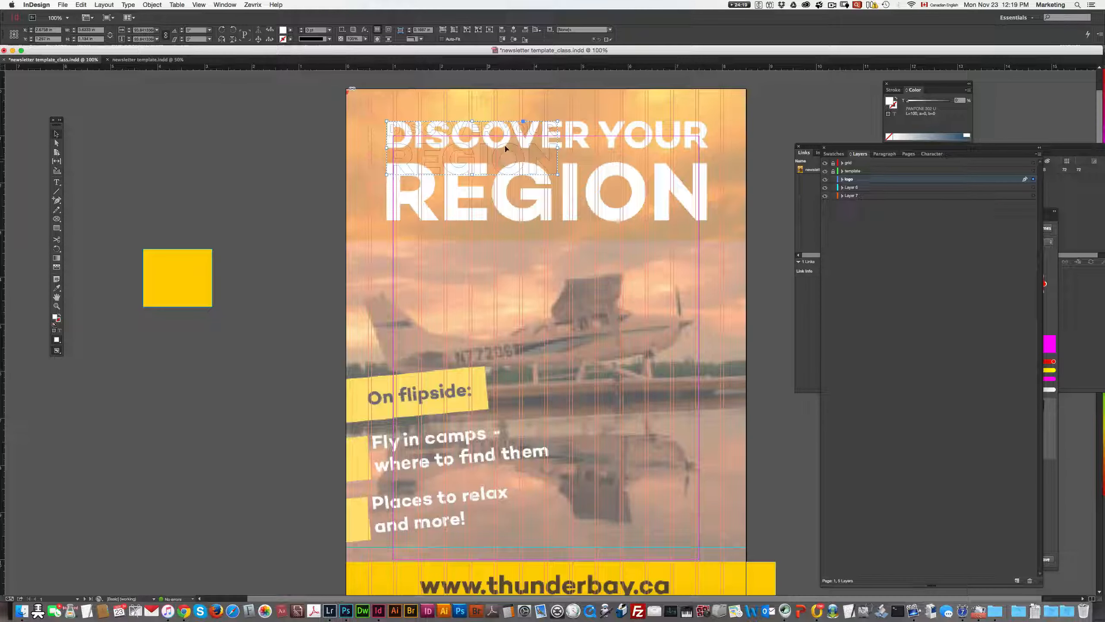
left_click(825, 171)
left_click(825, 171)
left_click_drag(849, 179, 849, 167)
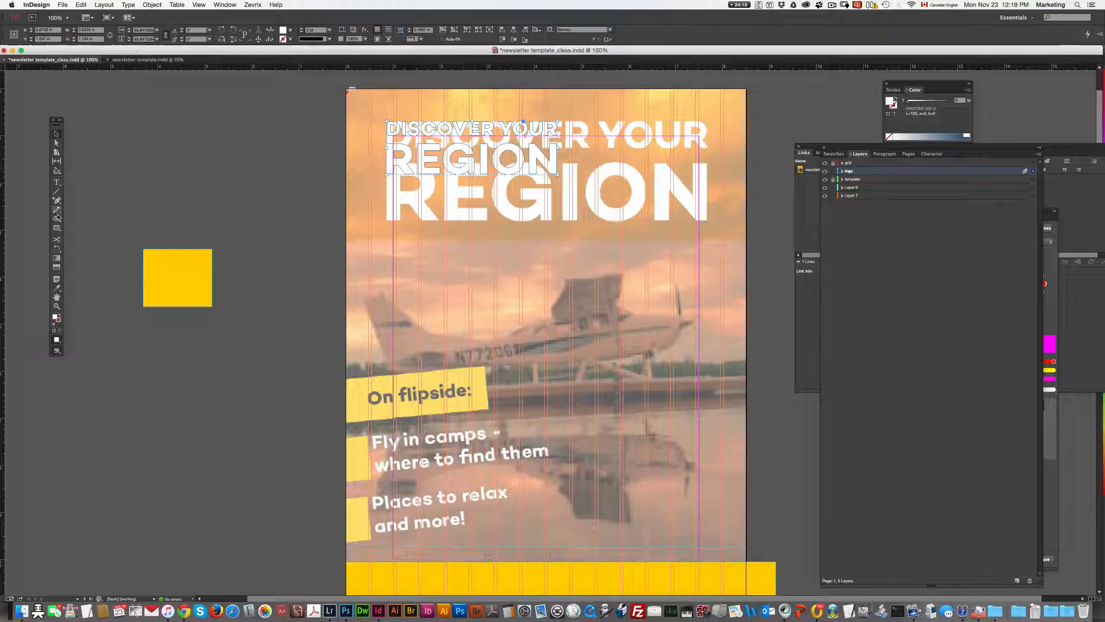
Scale the logo up from its upper-left corner to match the template's headline exactly, and deselect it.
key("s")
left_click(451, 146)
left_click_drag(435, 160, 493, 151)
left_click(387, 121)
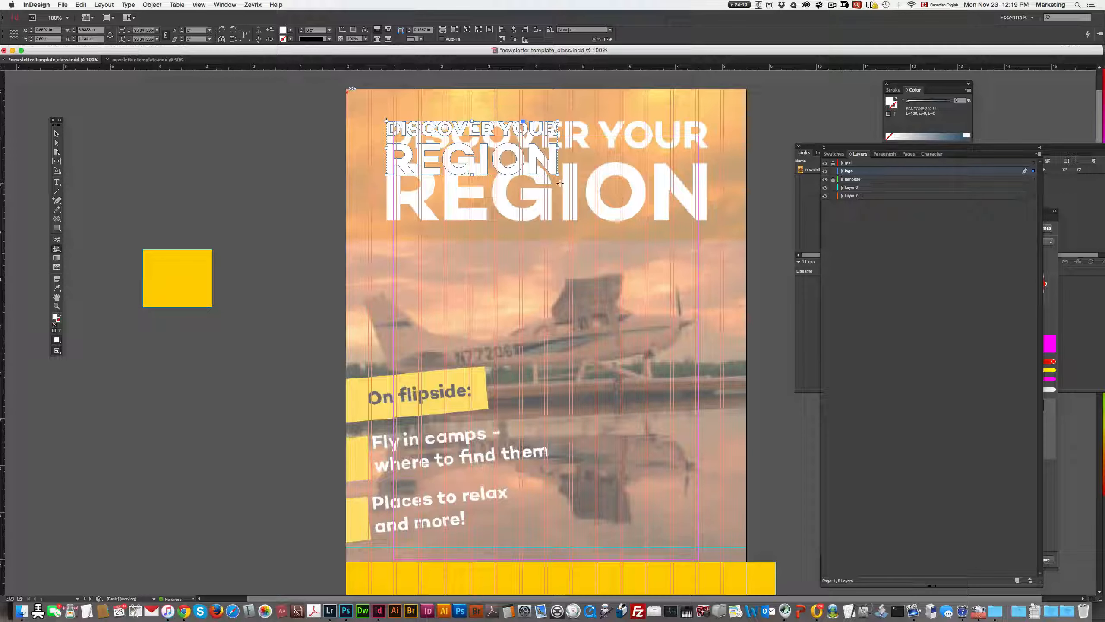
left_click_drag(576, 197, 715, 268)
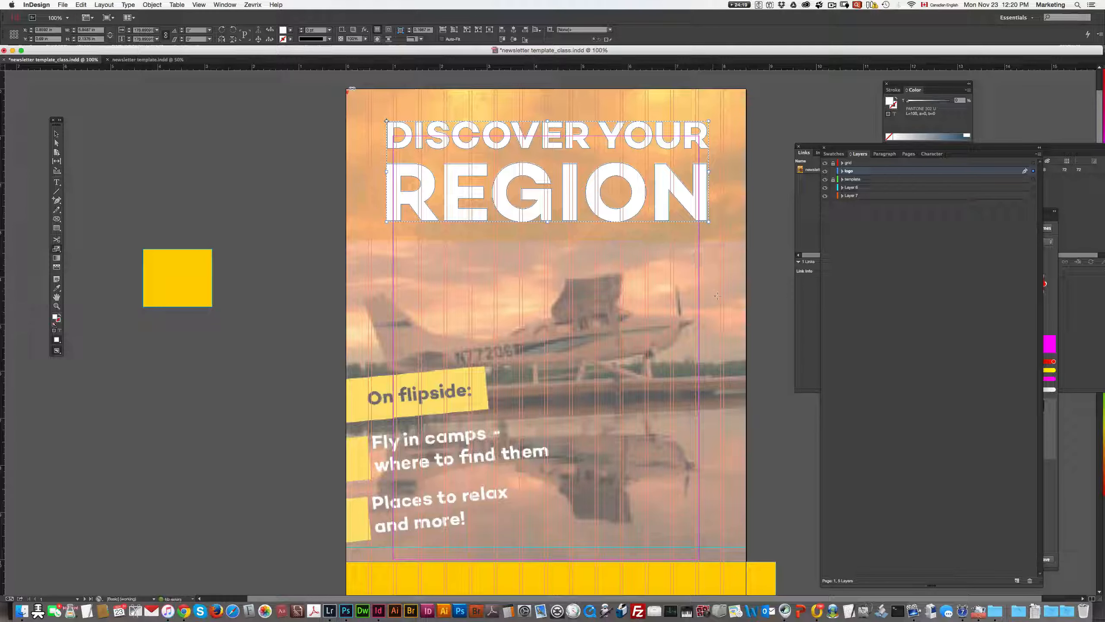
left_click(56, 134)
left_click(200, 153)
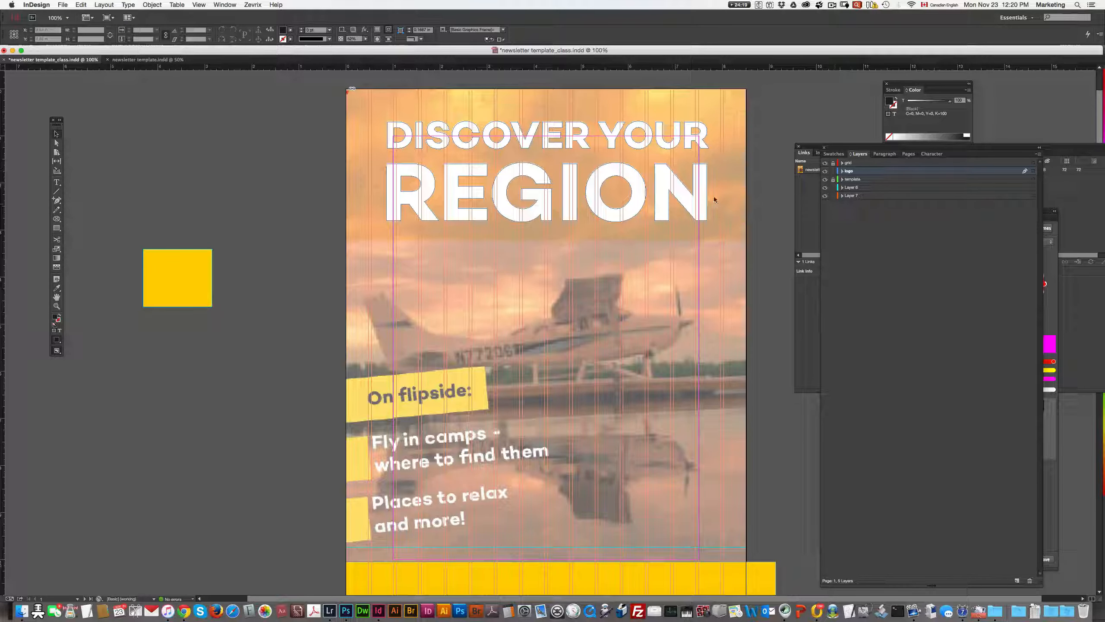
Fit the yellow rectangle over the full-width header band behind the logo and change its blending mode in the Transparency effects.
left_click_drag(205, 280, 743, 240)
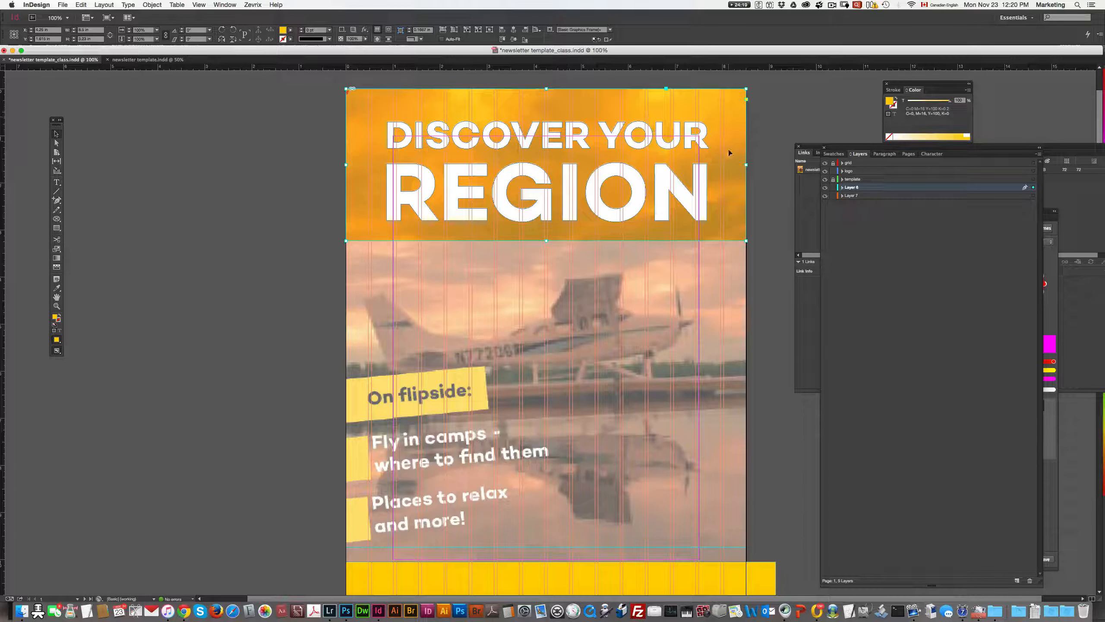
left_click(365, 30)
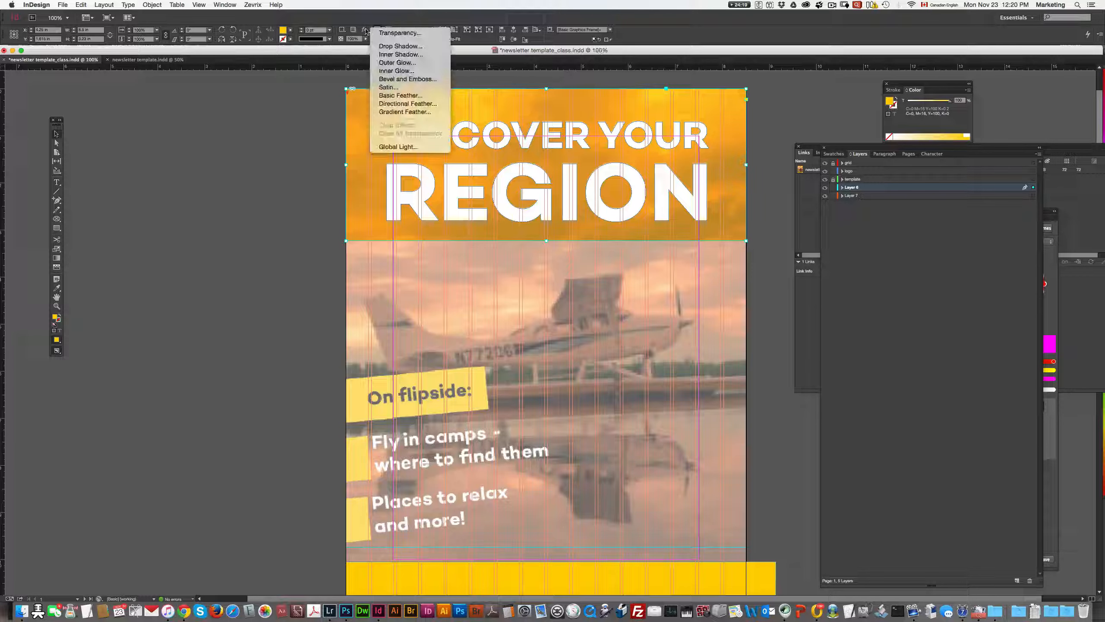
left_click(386, 34)
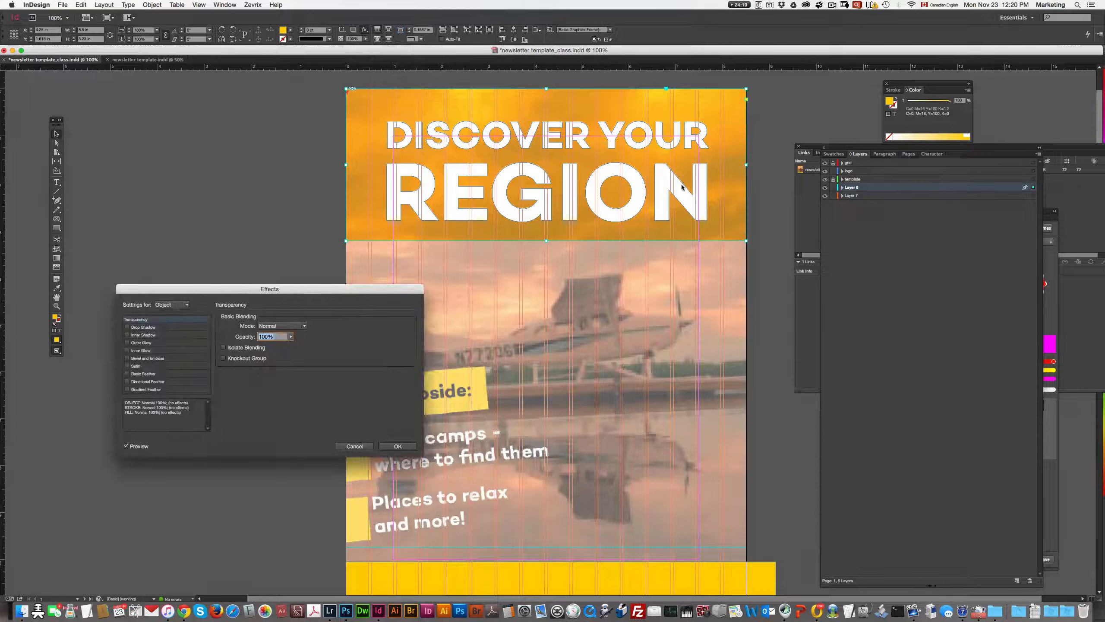
left_click_drag(296, 294, 601, 228)
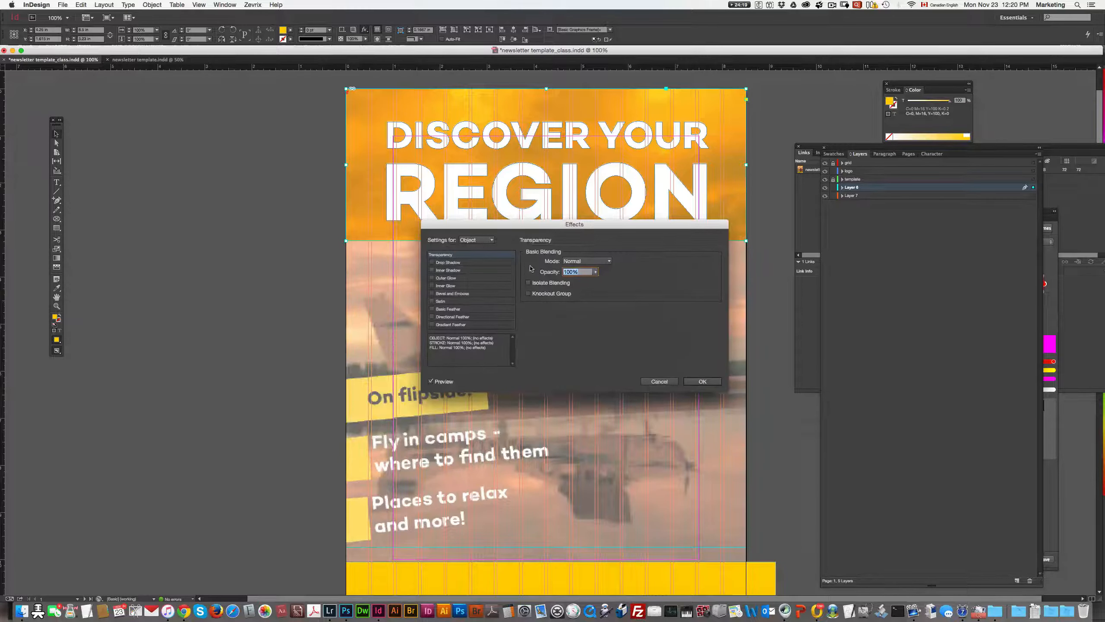
left_click(583, 261)
left_click(583, 282)
left_click(705, 382)
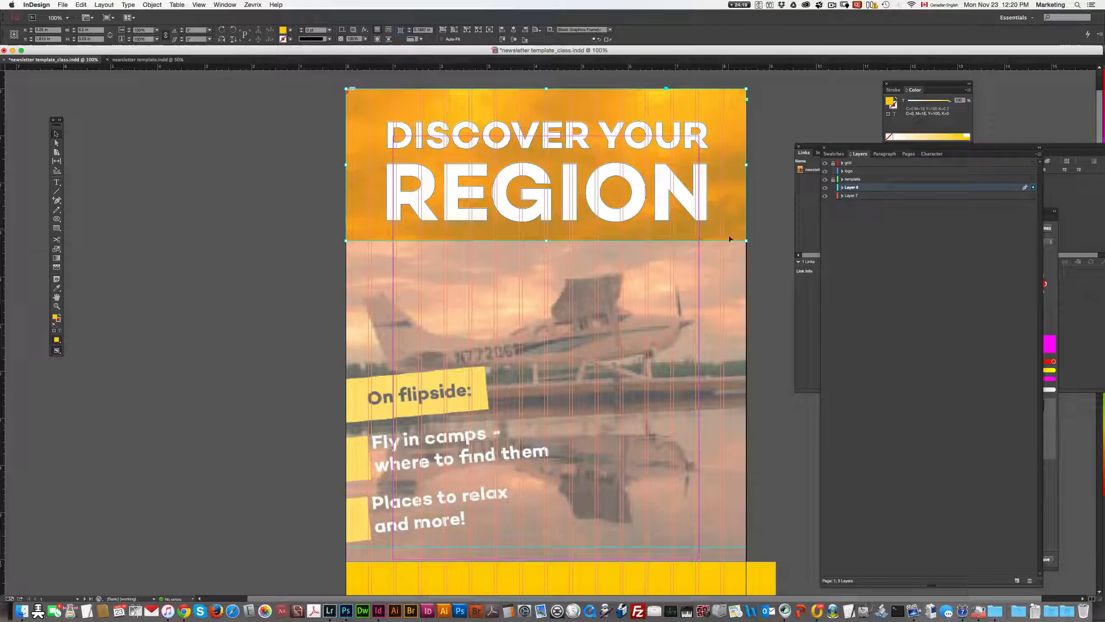
Rename the yellow header rectangle's layer as "top colour", place it above the template layer, and deselect the rectangle.
double_click(849, 189)
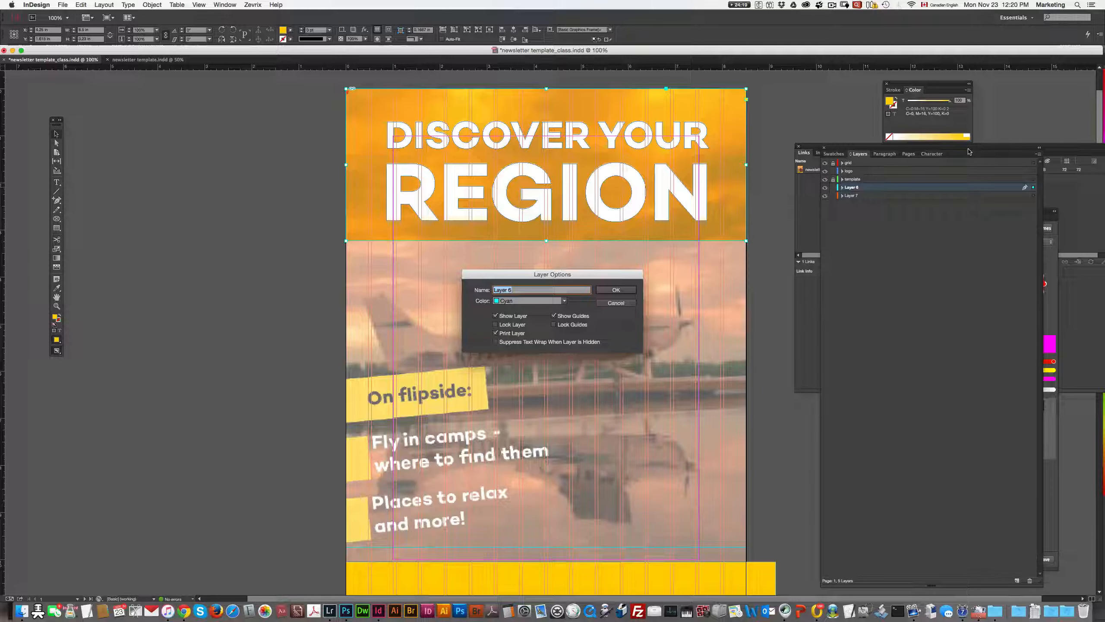
type("cop")
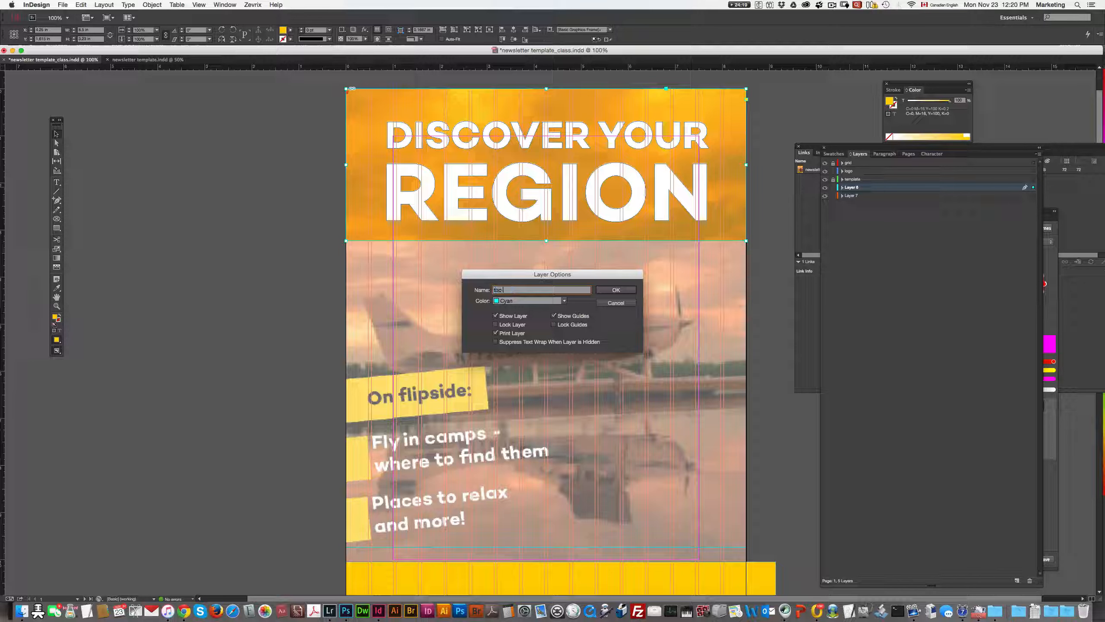
type(" colour")
key("Return")
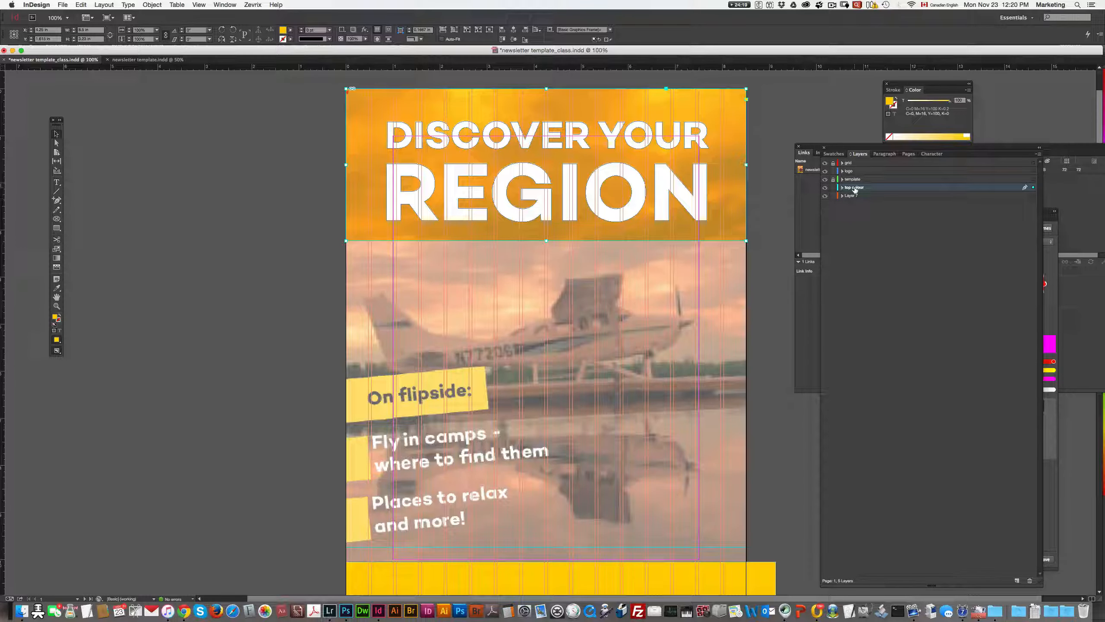
left_click_drag(853, 188, 855, 179)
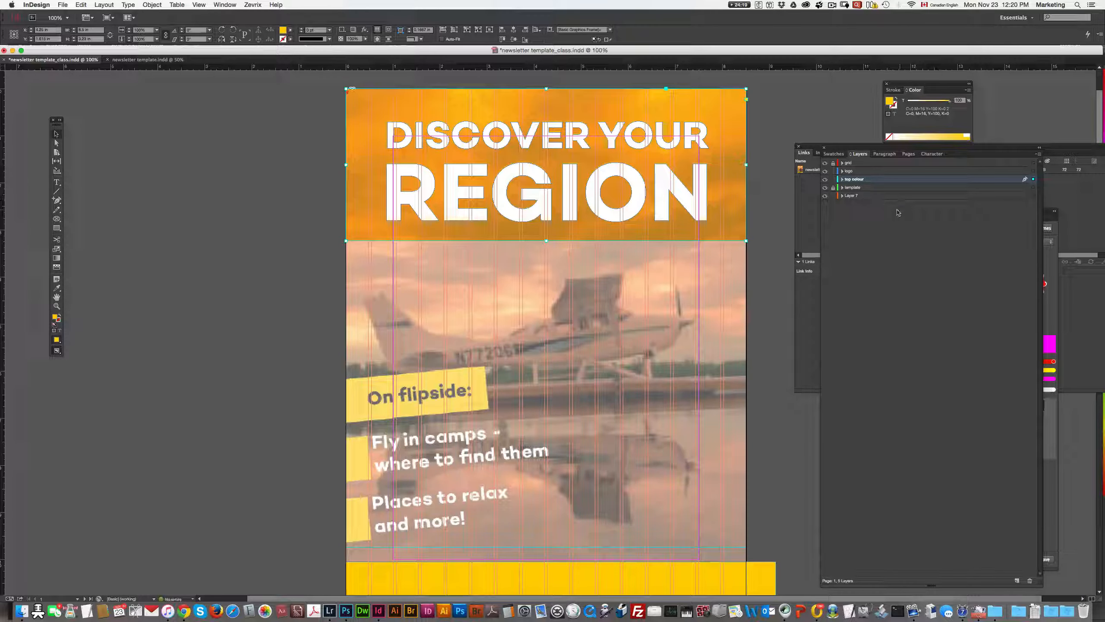
left_click(780, 235)
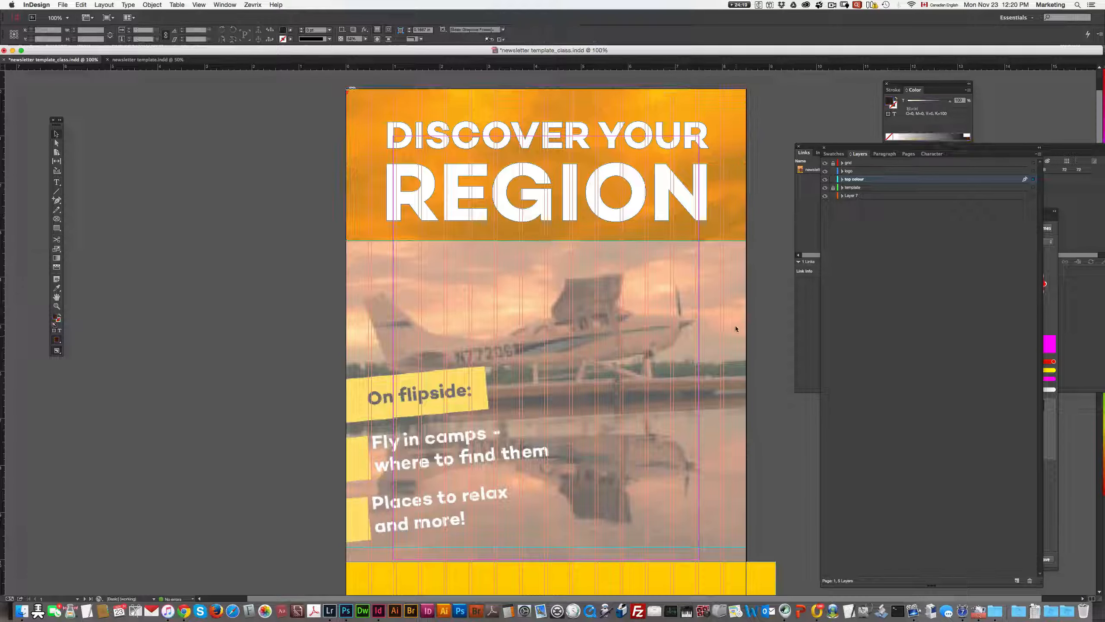
scroll(689, 277, "down", 2)
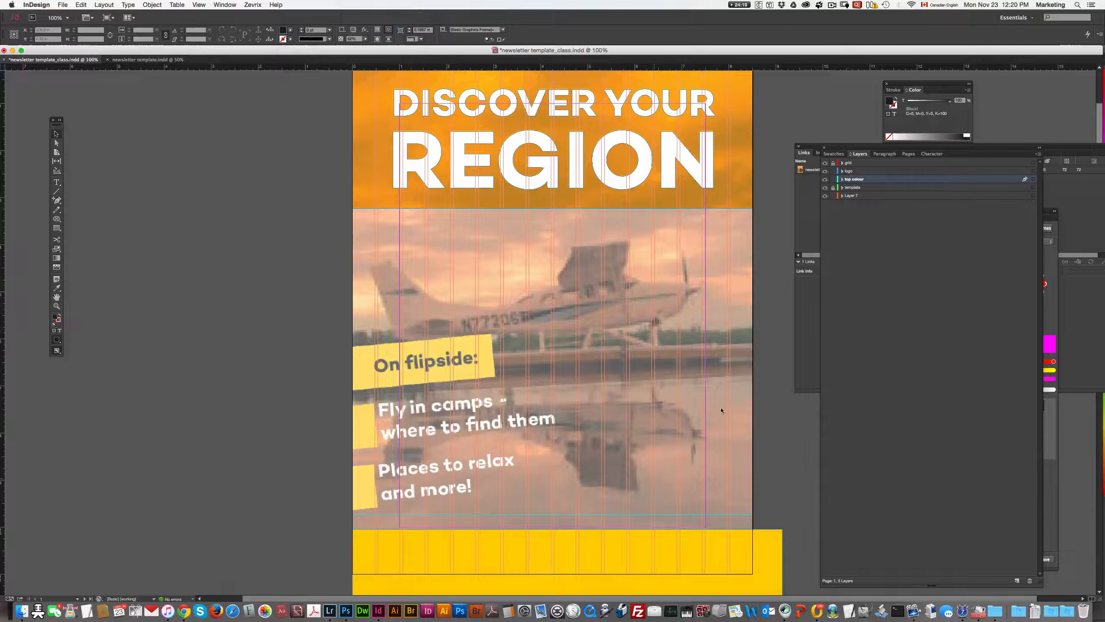
scroll(723, 398, "up", 2)
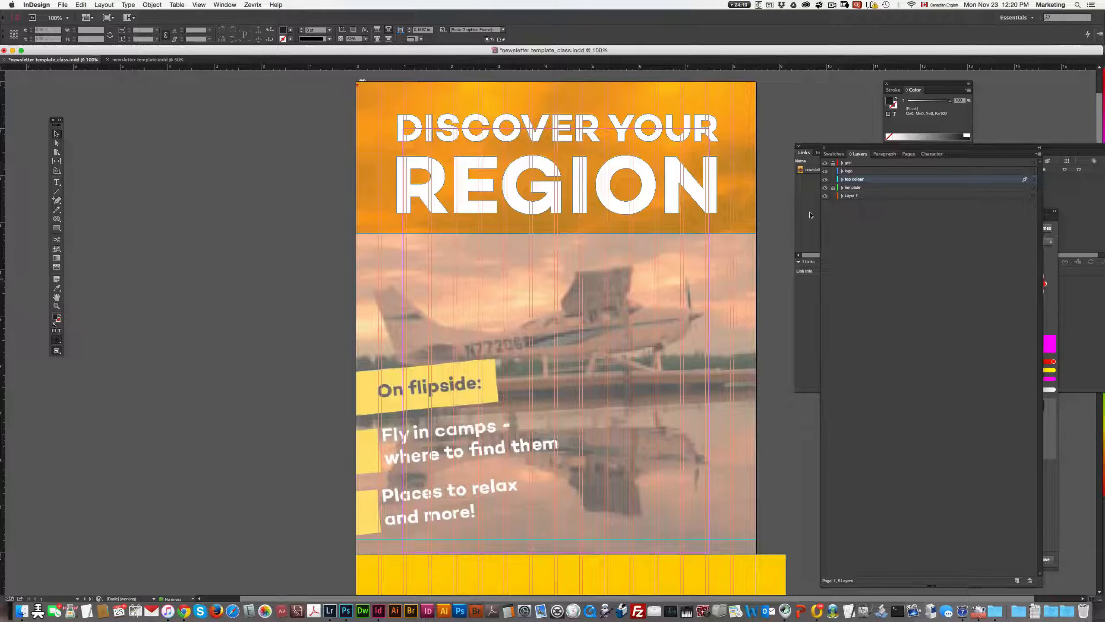
Place IMG_3230.jpg on the bottom layer at slightly more than page width and move it down to the middle of the page.
left_click(852, 197)
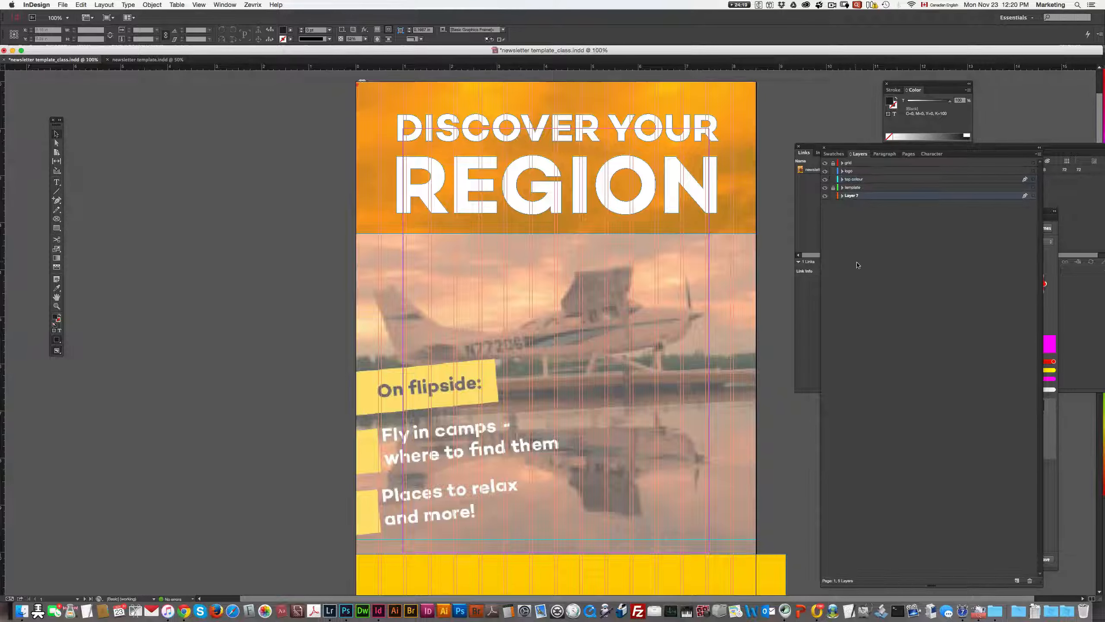
key("super+d")
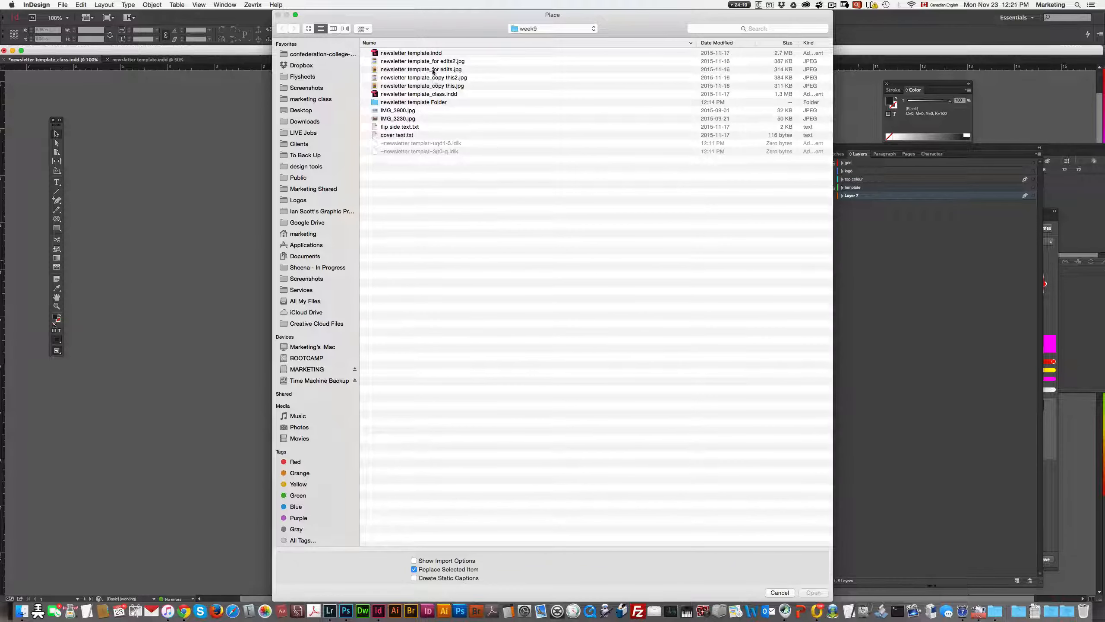
left_click(777, 592)
left_click(63, 4)
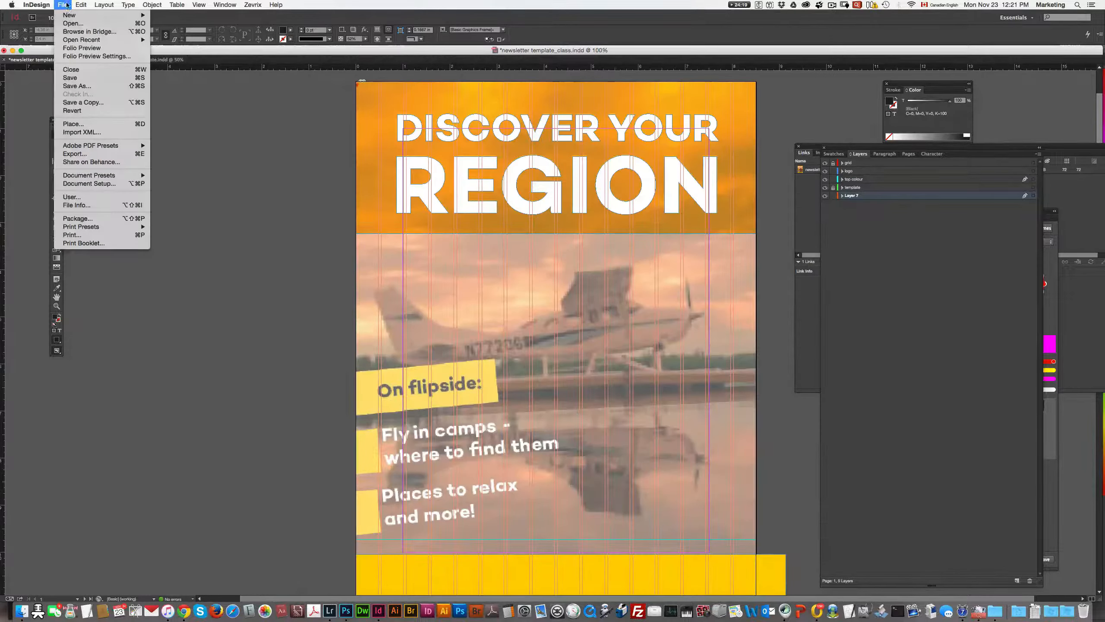
left_click(82, 123)
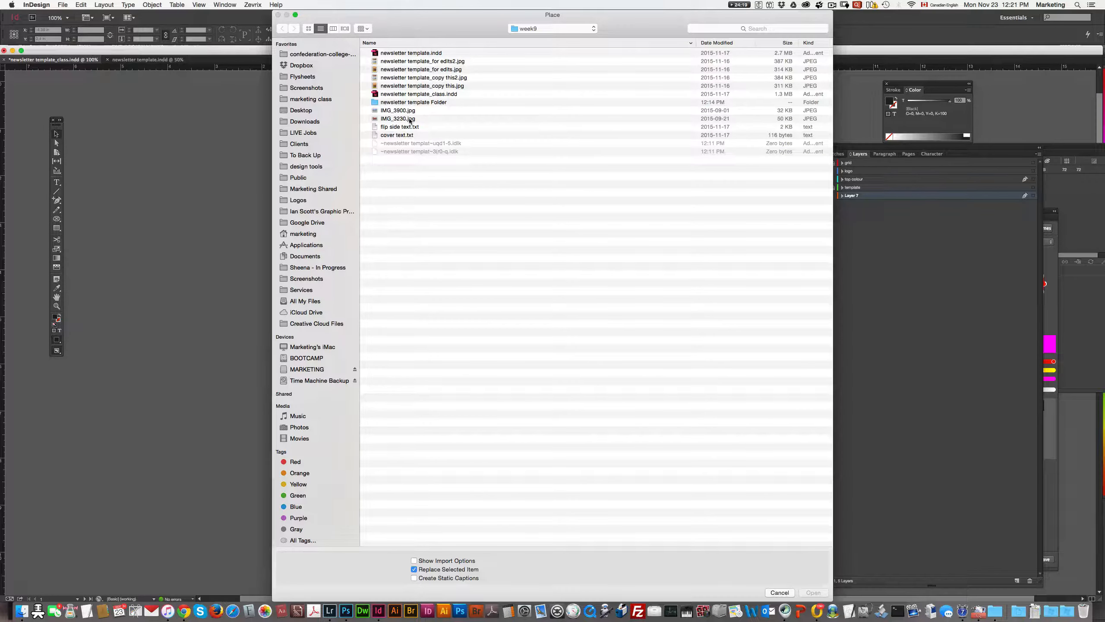
left_click(409, 119)
key("Return")
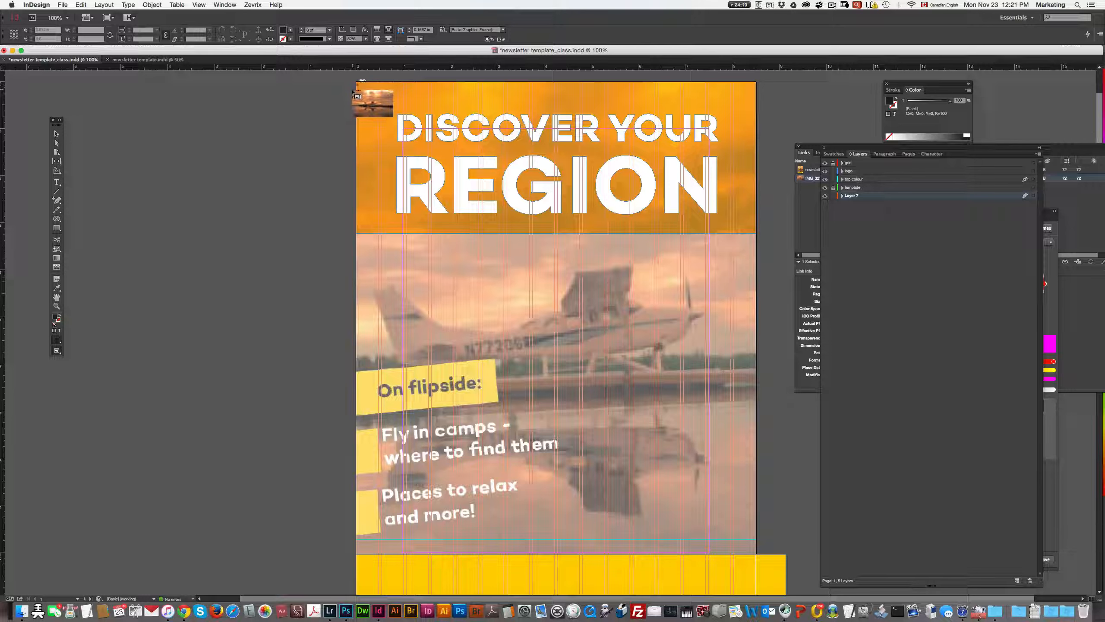
left_click_drag(349, 90, 540, 367)
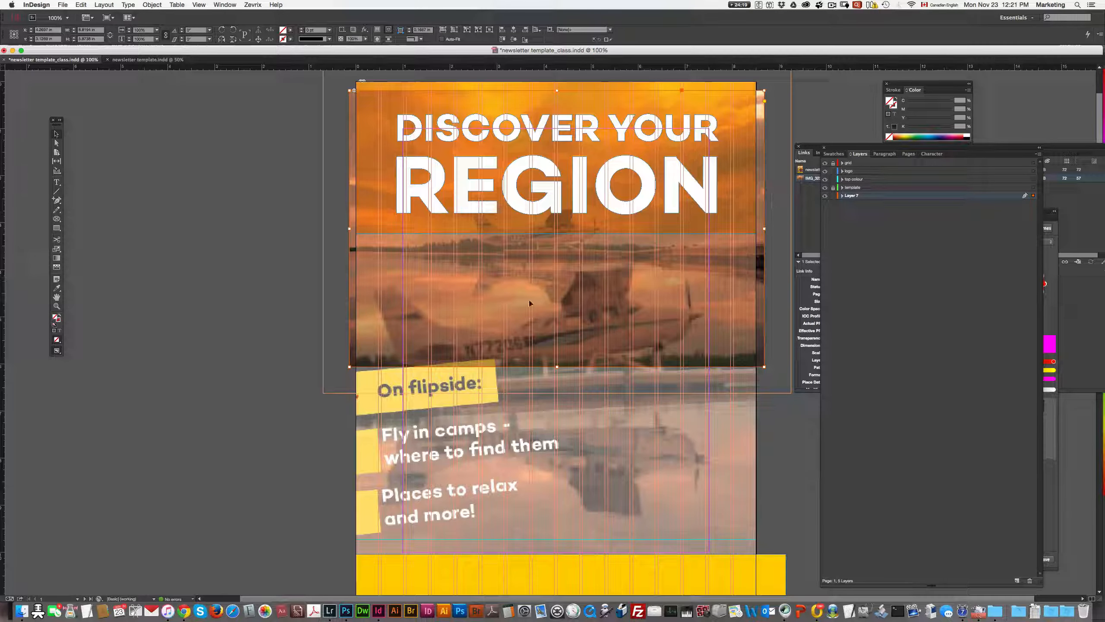
left_click(348, 368)
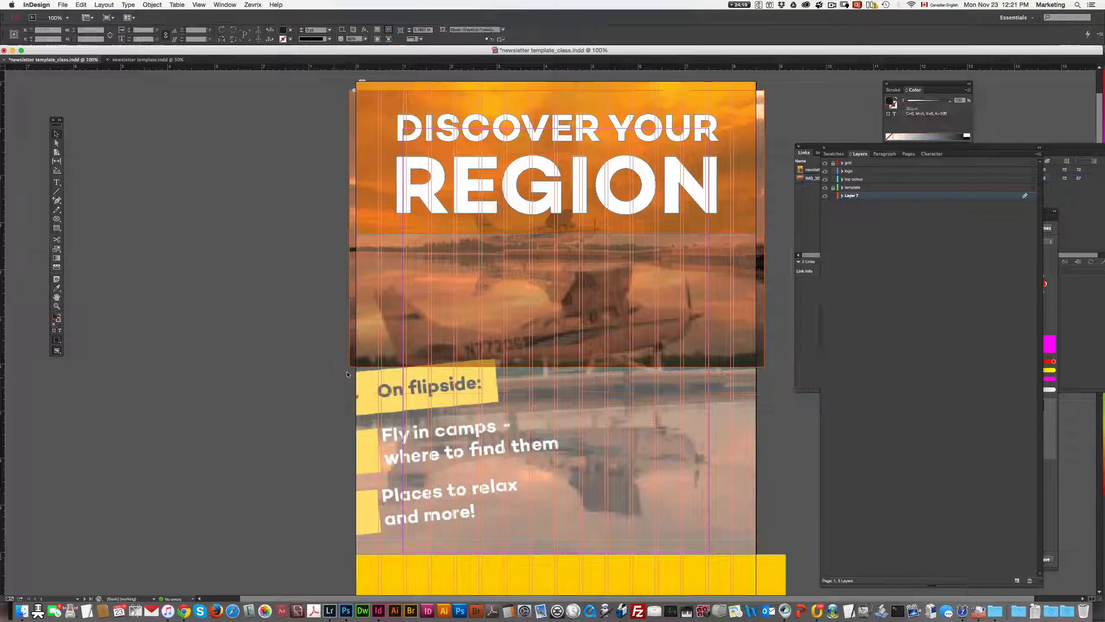
left_click_drag(349, 369, 339, 444)
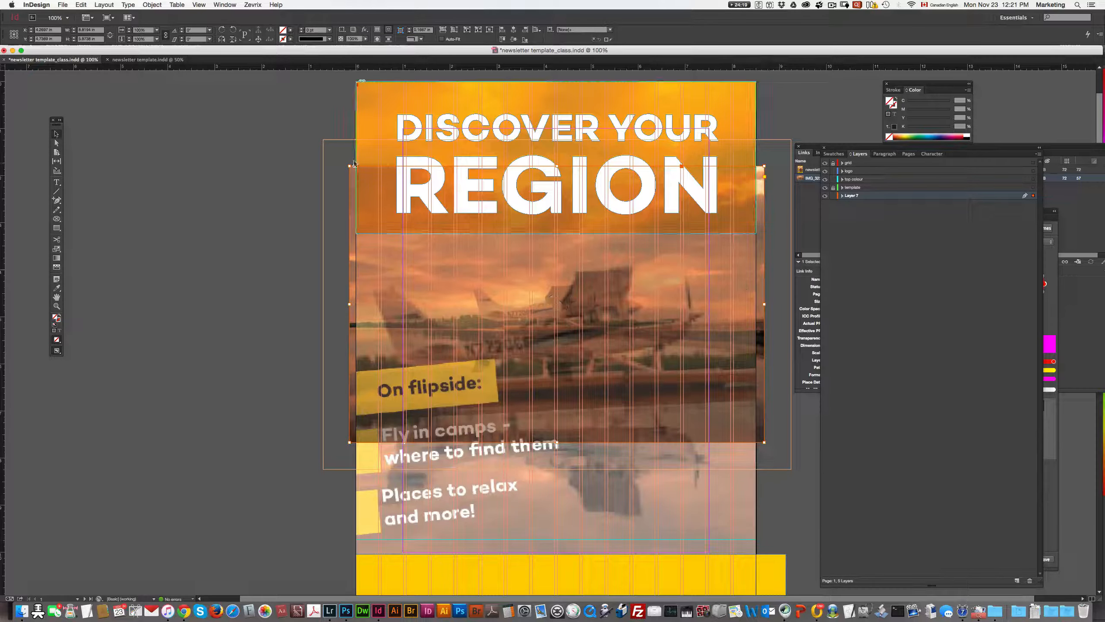
Try the Basic Graphics Frame and Basic Text Frame object styles on the photo frame and reset it to None.
left_click(224, 4)
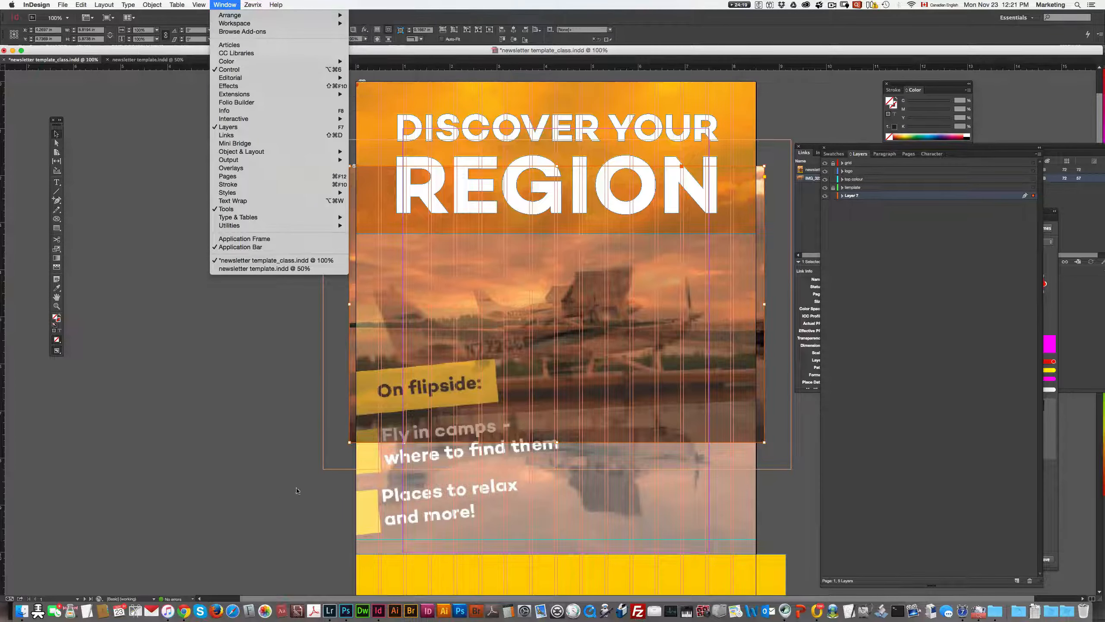
left_click(331, 465)
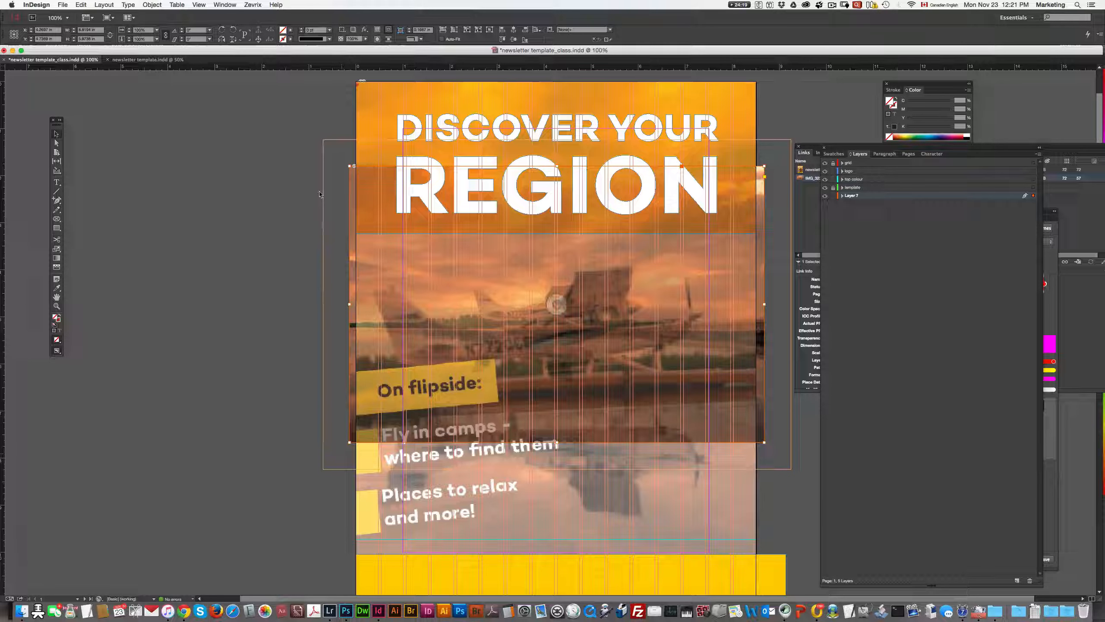
left_click(231, 5)
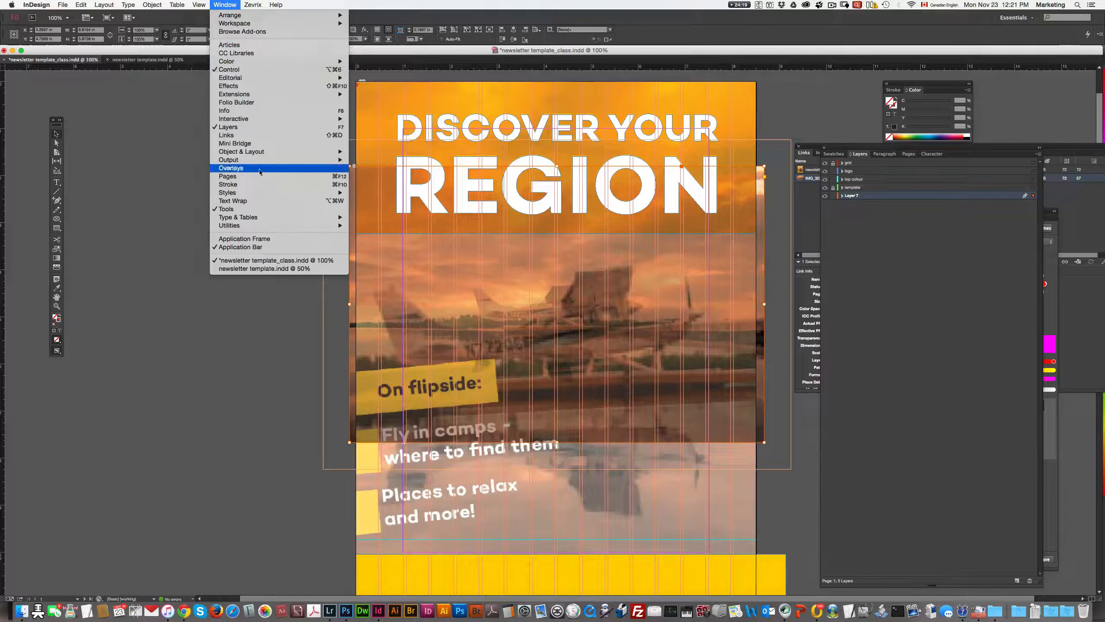
mouse_move(305, 192)
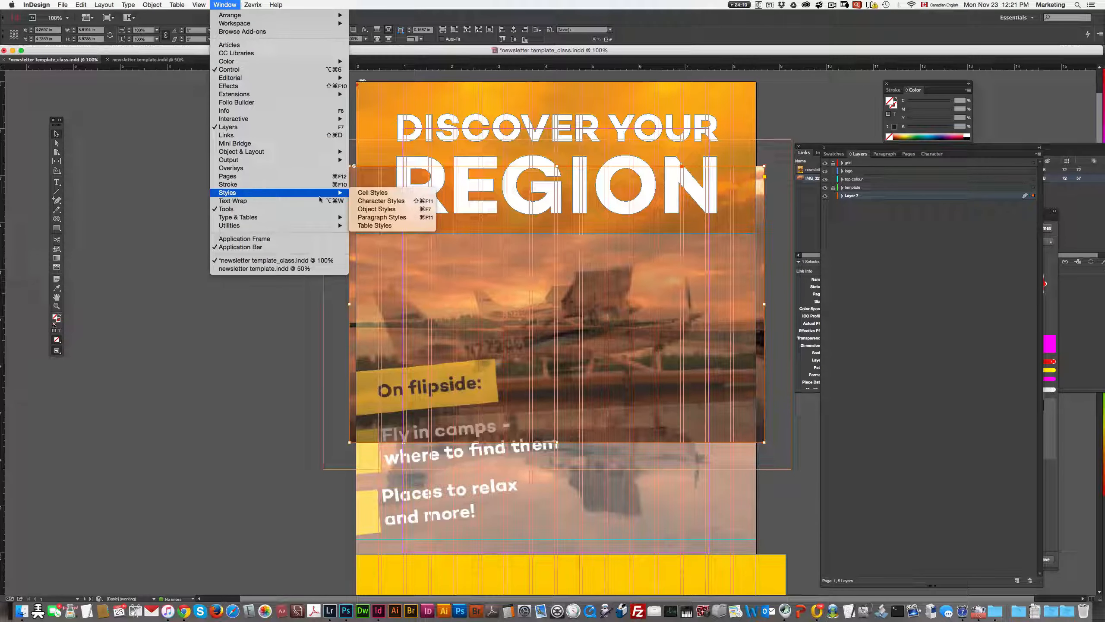
left_click(377, 209)
left_click(536, 322)
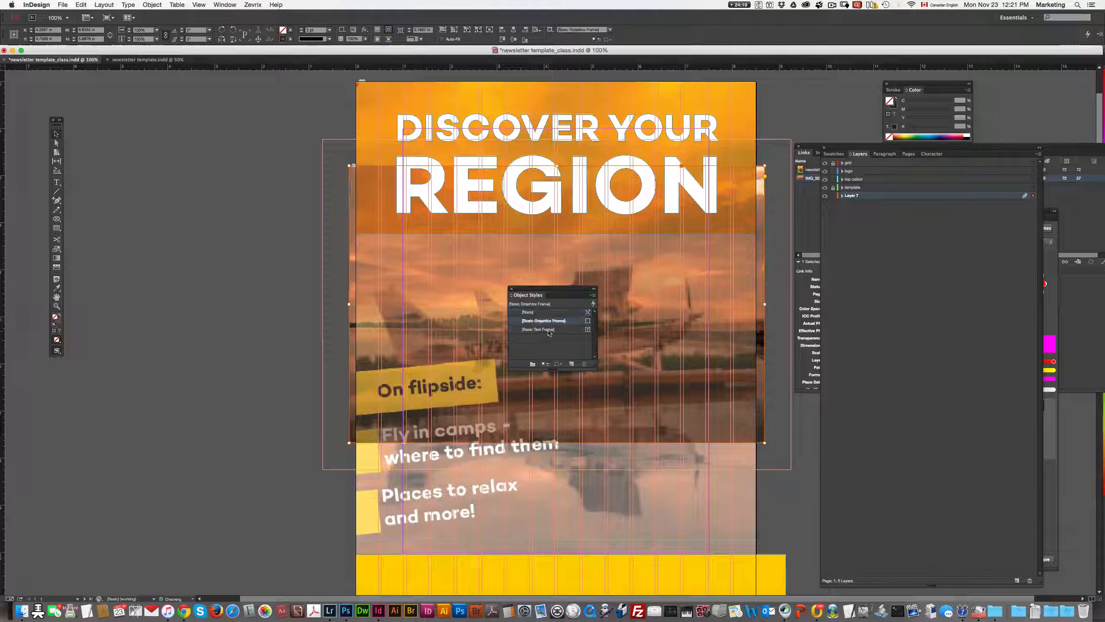
left_click(548, 329)
left_click(540, 313)
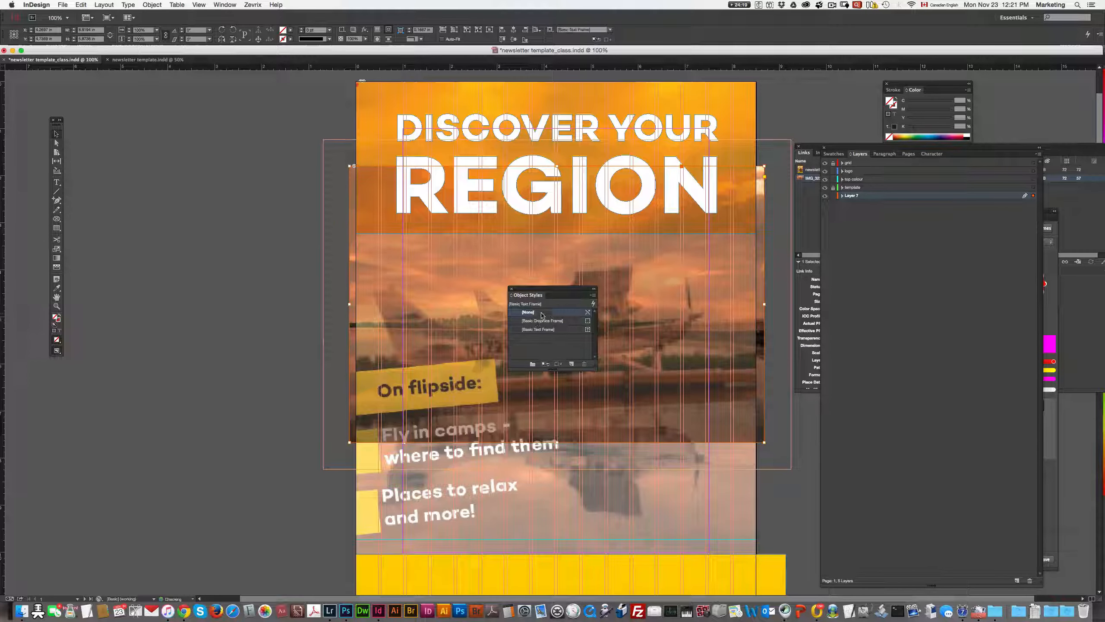
left_click(512, 289)
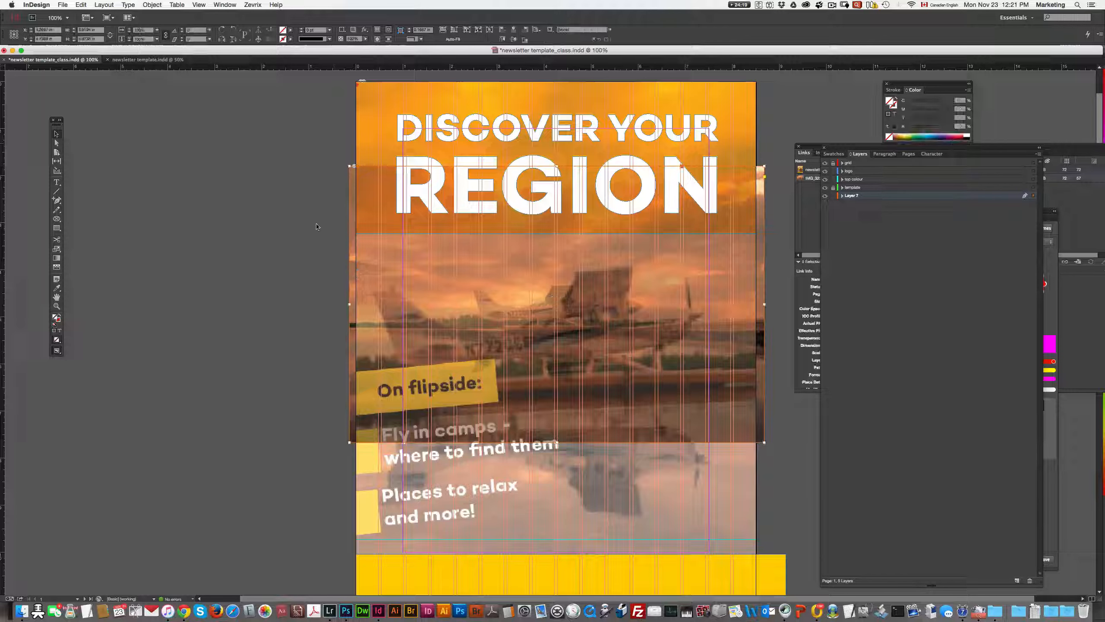
Move the photo frame to the page's top edge and resize it to span the page width down to the yellow footer band.
left_click_drag(765, 286, 776, 204)
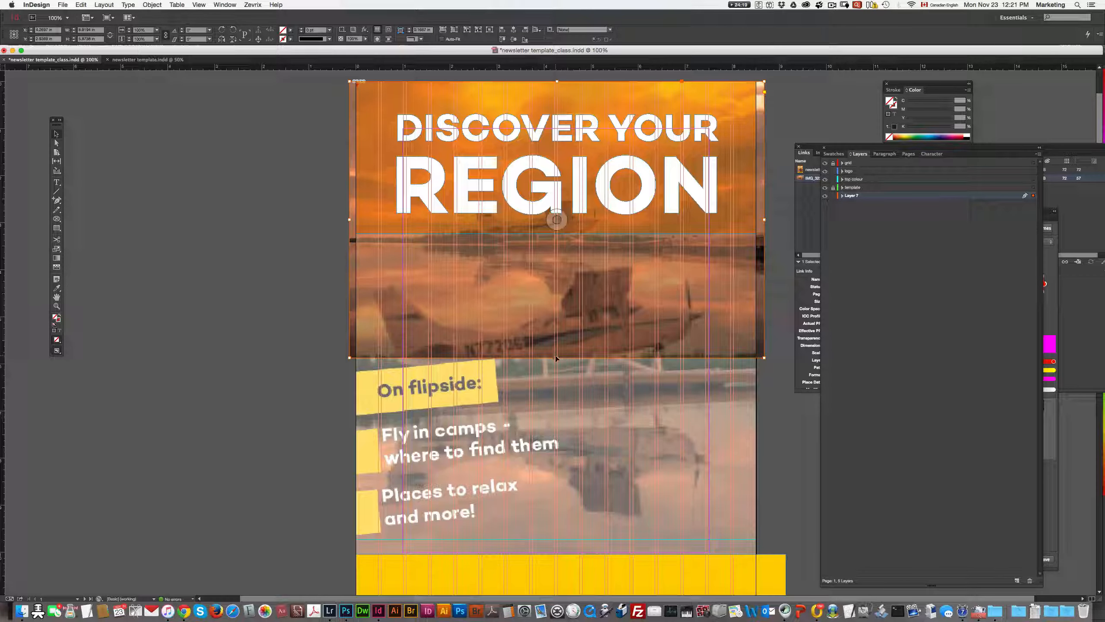
left_click_drag(556, 358, 558, 552)
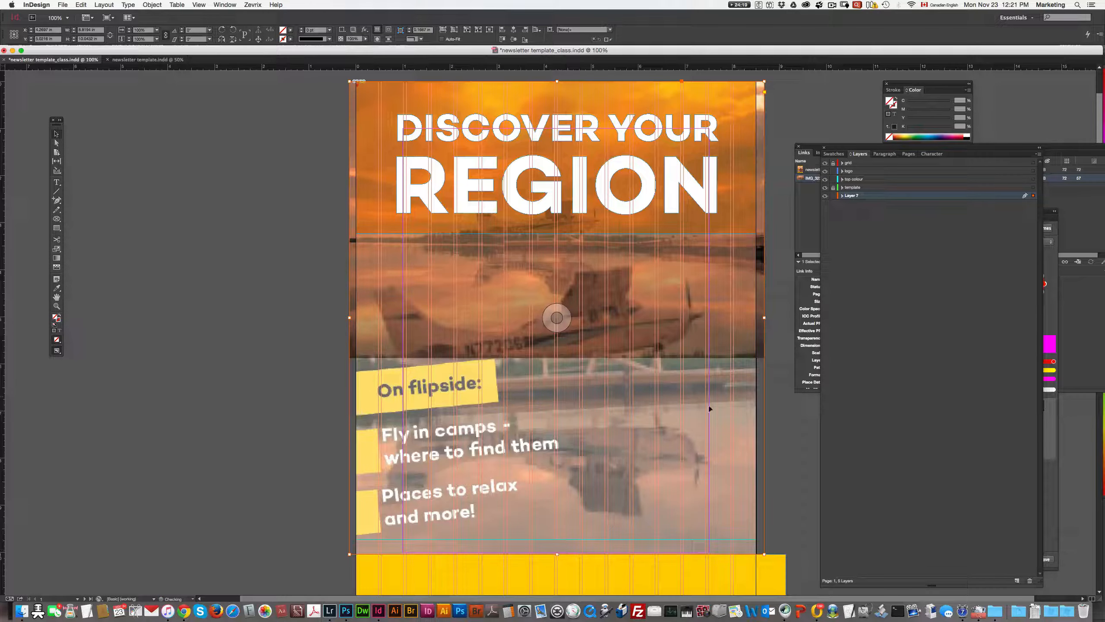
left_click_drag(351, 317, 356, 316)
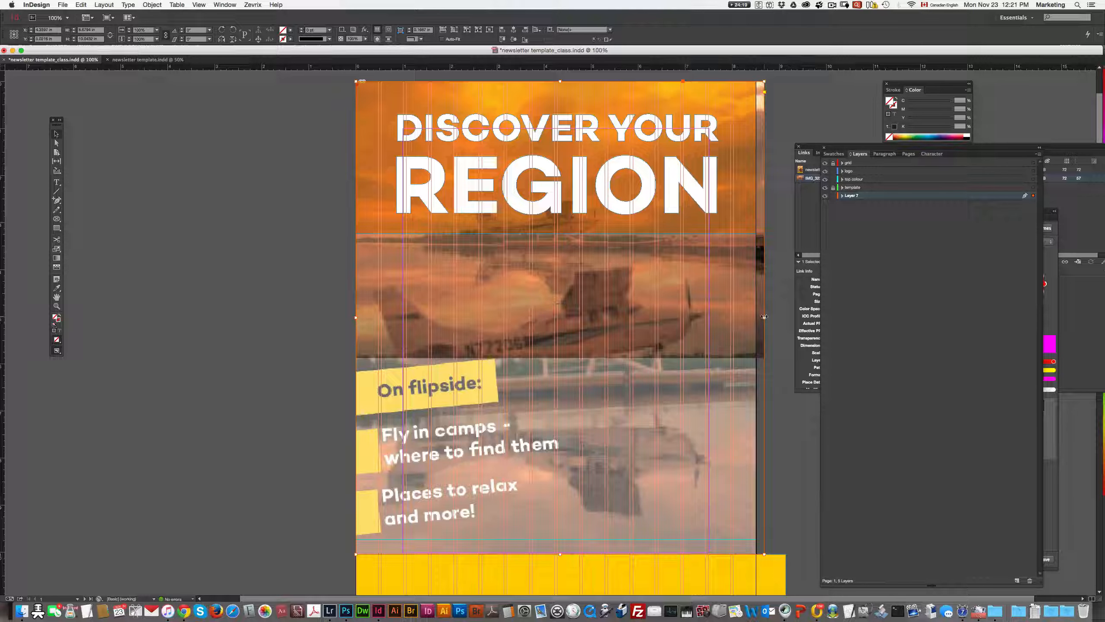
left_click_drag(764, 315, 756, 315)
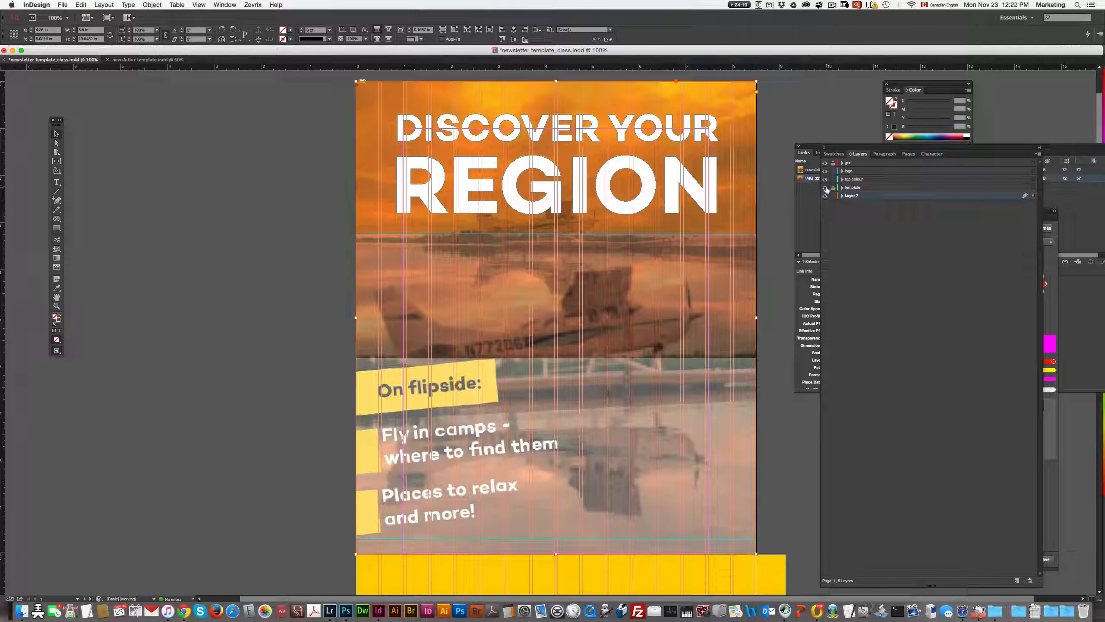
Hide the logo, top colour and template layers and move the photo down inside its frame.
left_click(825, 171)
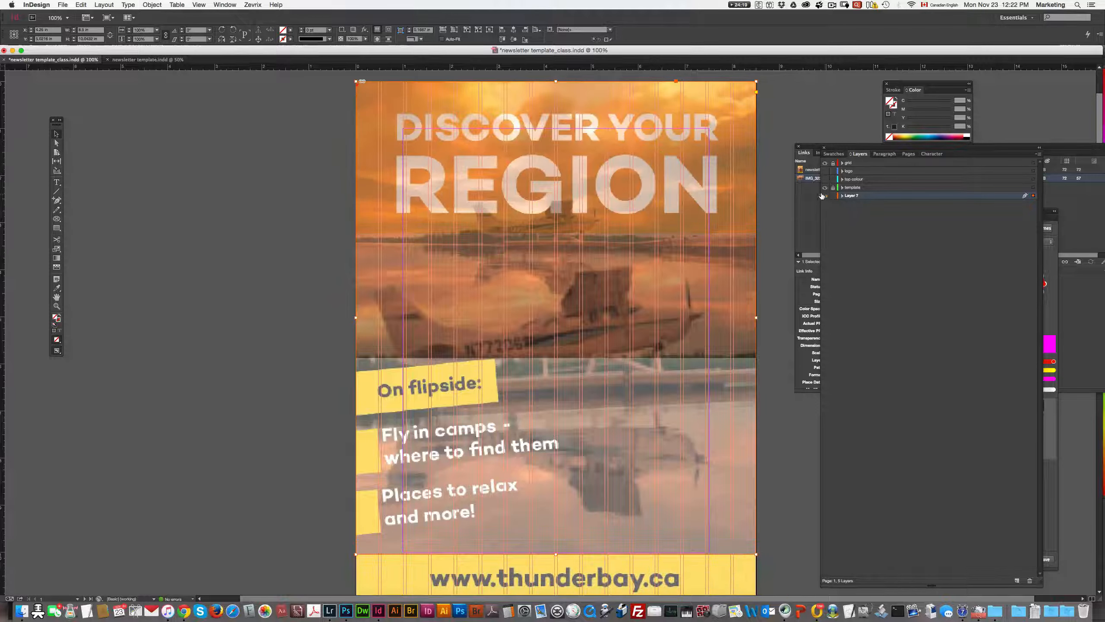
left_click(825, 188)
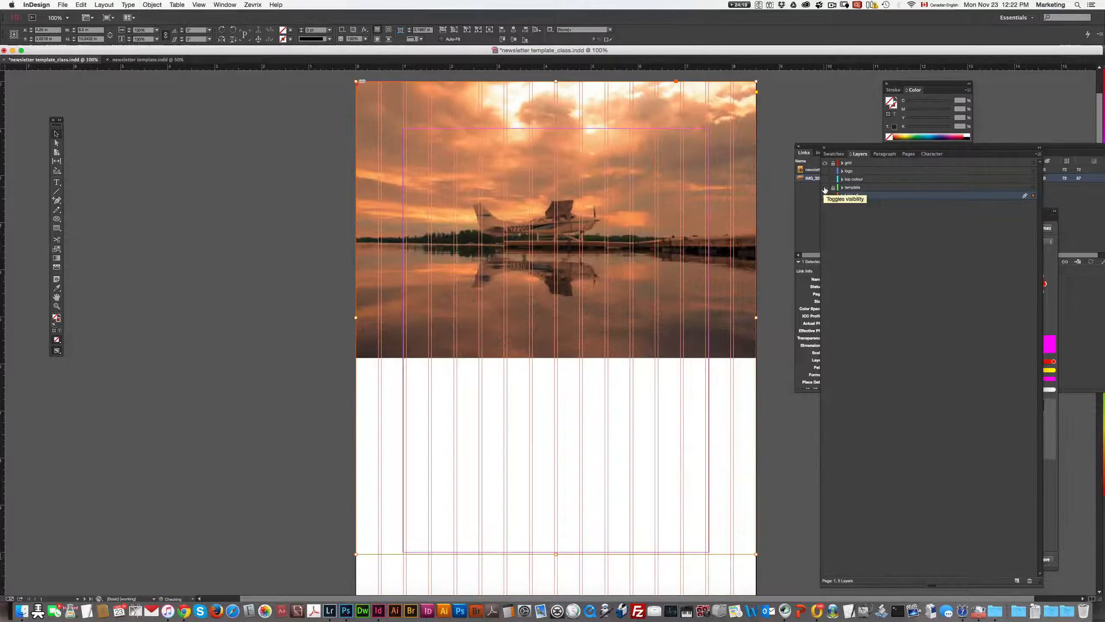
left_click(559, 317)
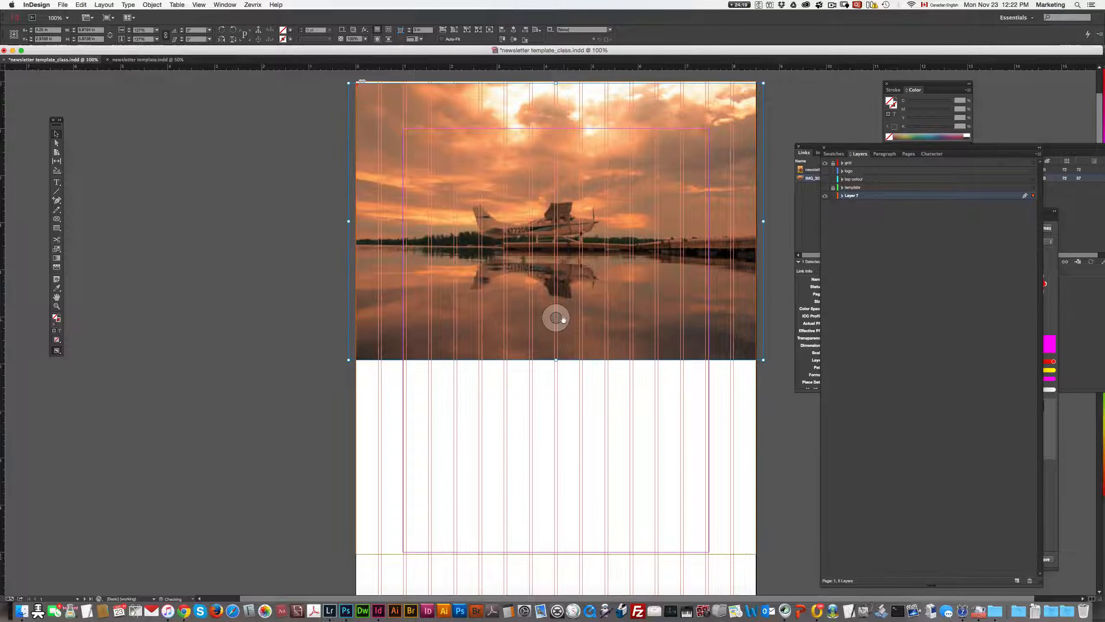
left_click_drag(563, 315, 559, 447)
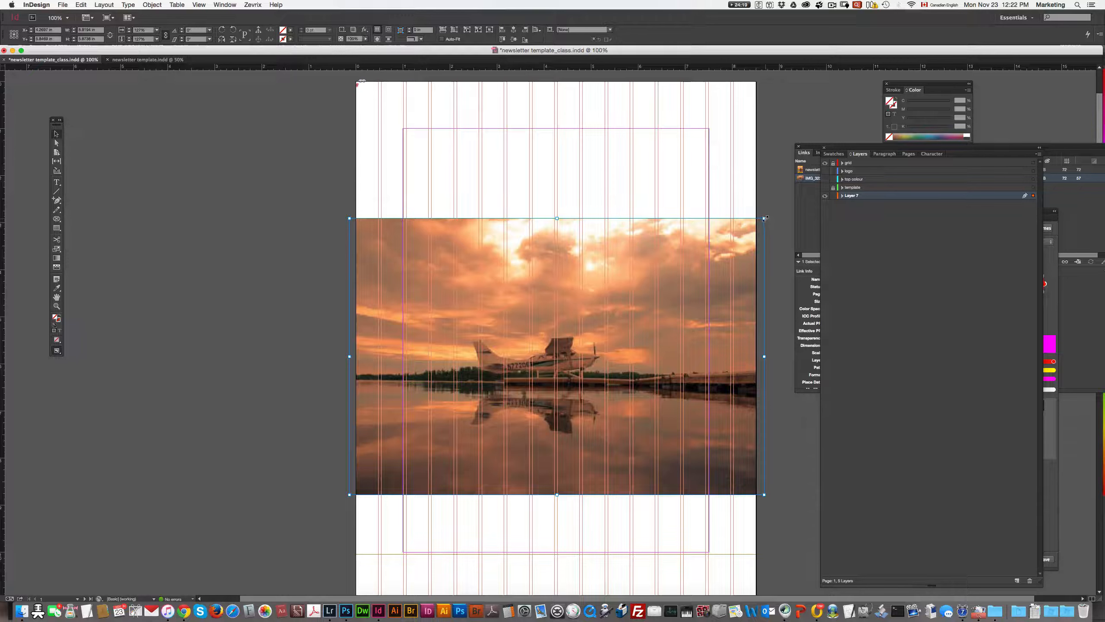
Enlarge the photo proportionally from its centre until it fills the whole frame, undoing the first scaling attempt.
left_click_drag(765, 218, 901, 128)
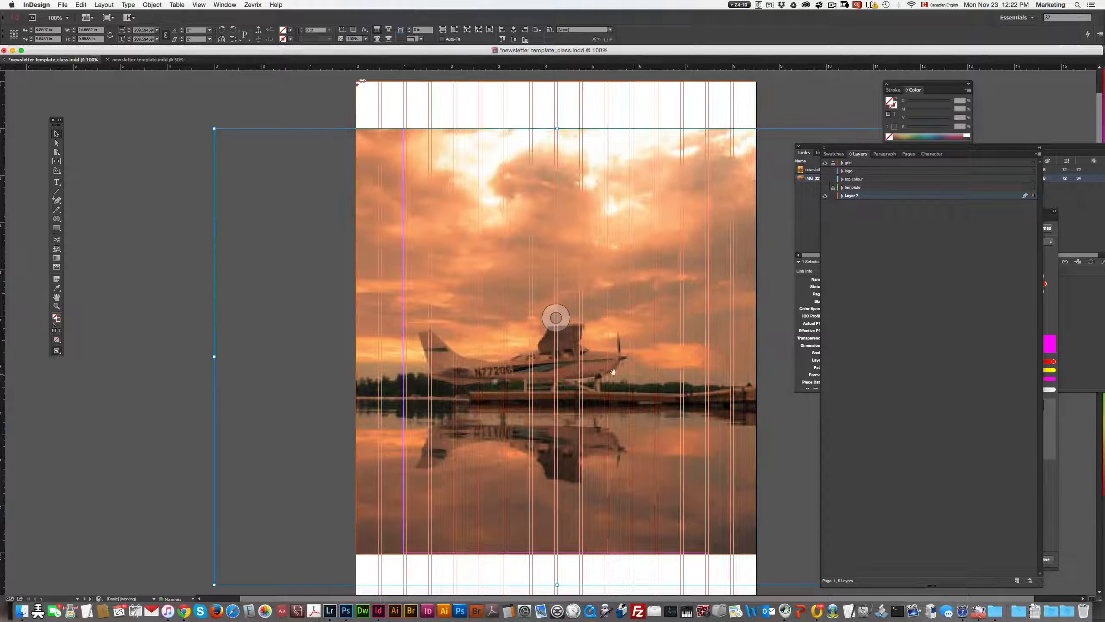
key("super+z")
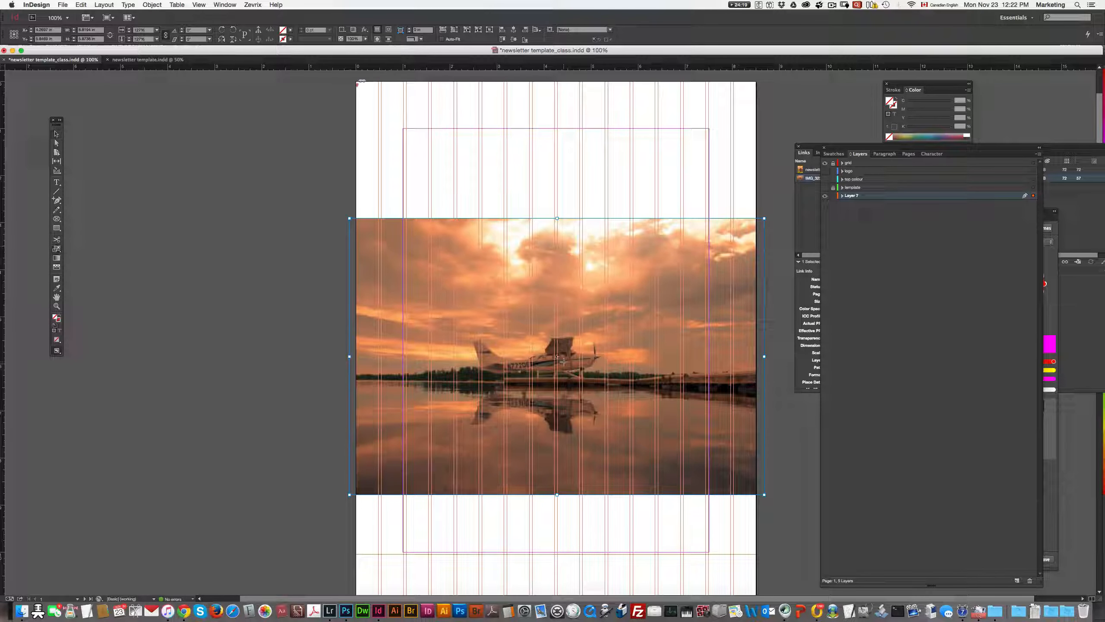
left_click_drag(342, 214, 159, 108)
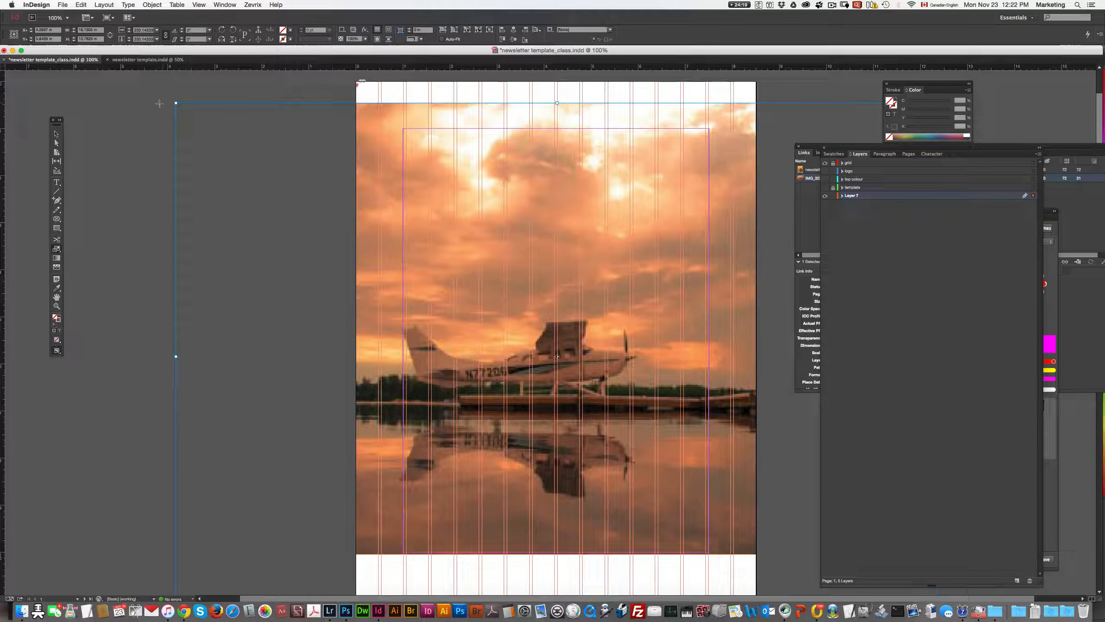
left_click_drag(158, 95, 117, 91)
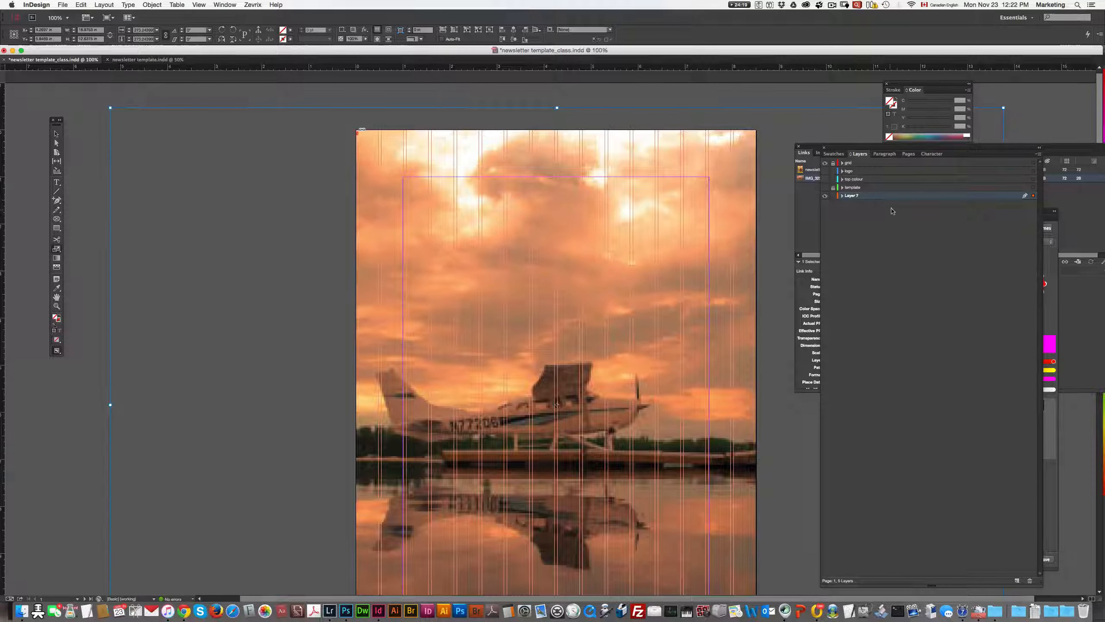
Show the logo and top colour layers, compare the photo against the template layer, and leave the template hidden and unlocked.
left_click(825, 171)
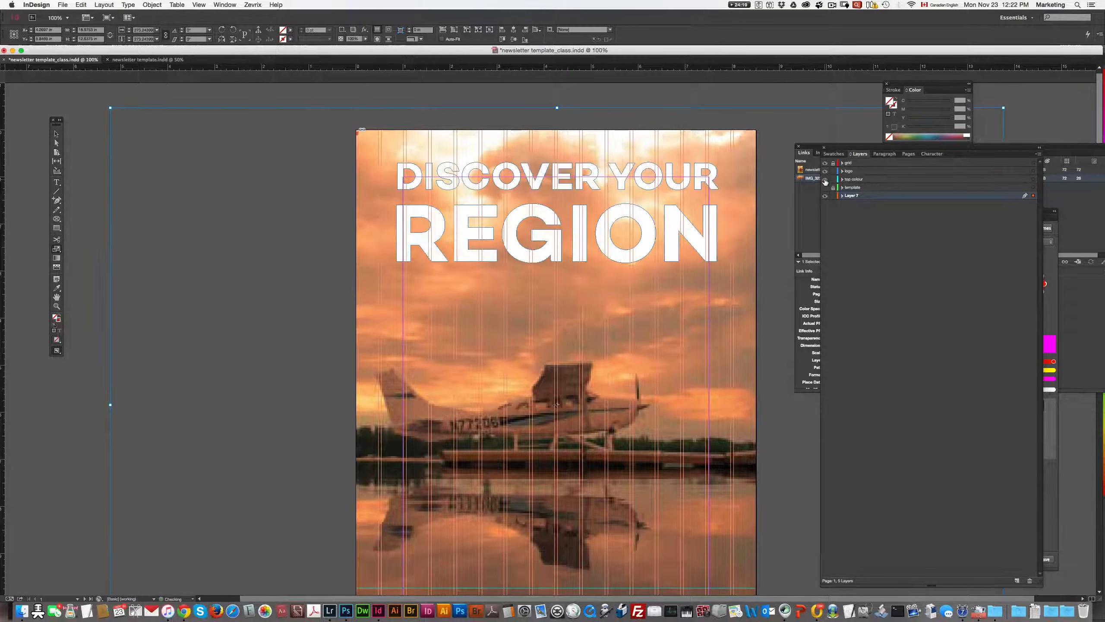
left_click(825, 178)
left_click(825, 187)
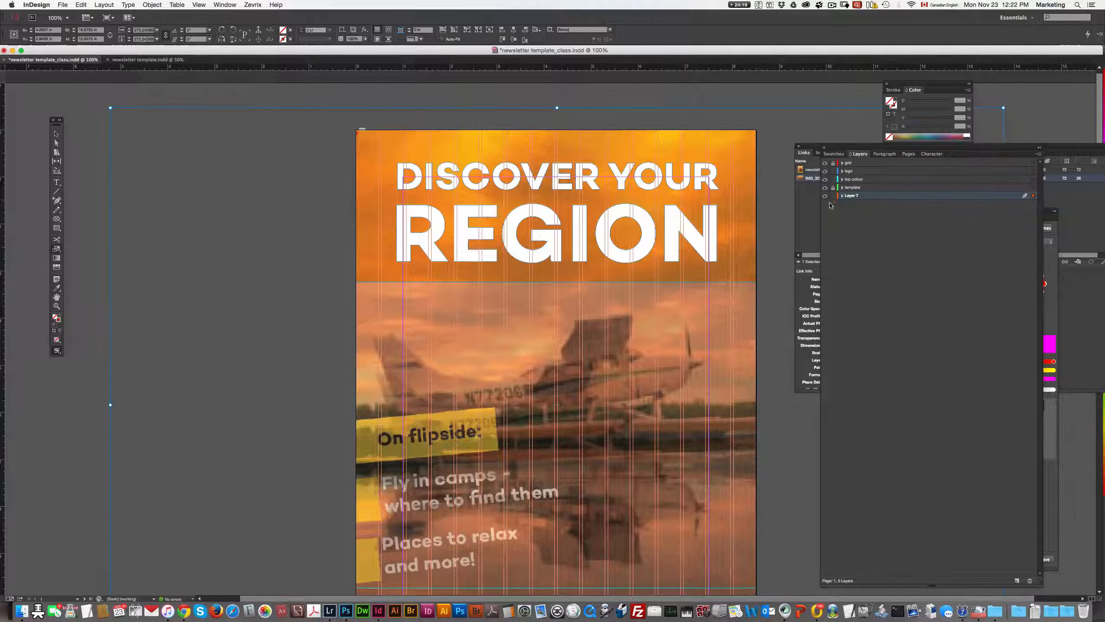
left_click(826, 188)
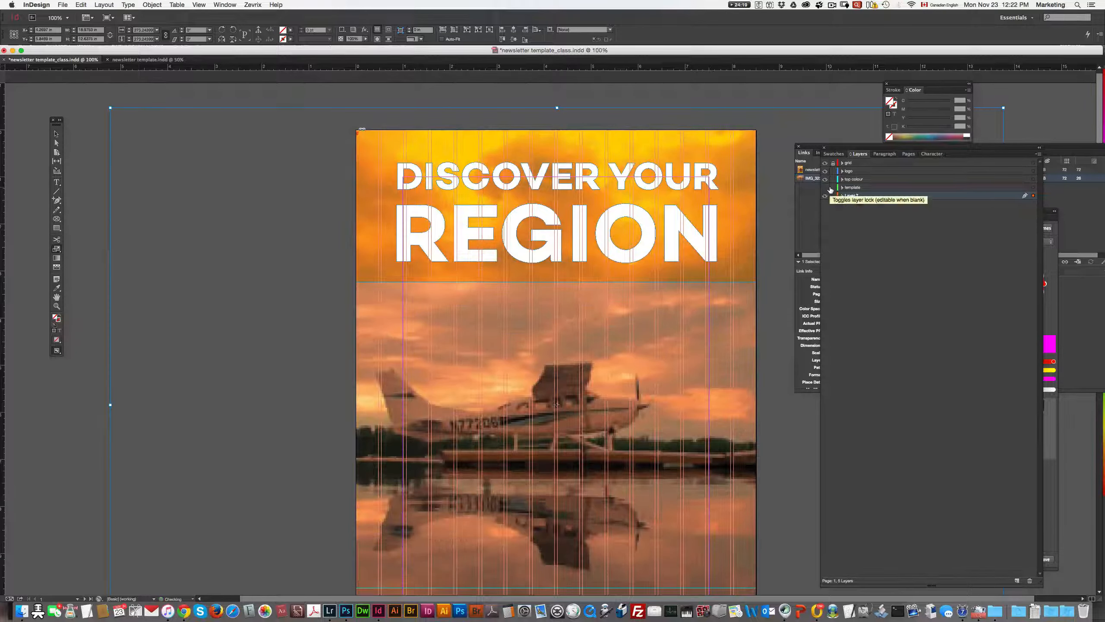
left_click(826, 188)
left_click(826, 189)
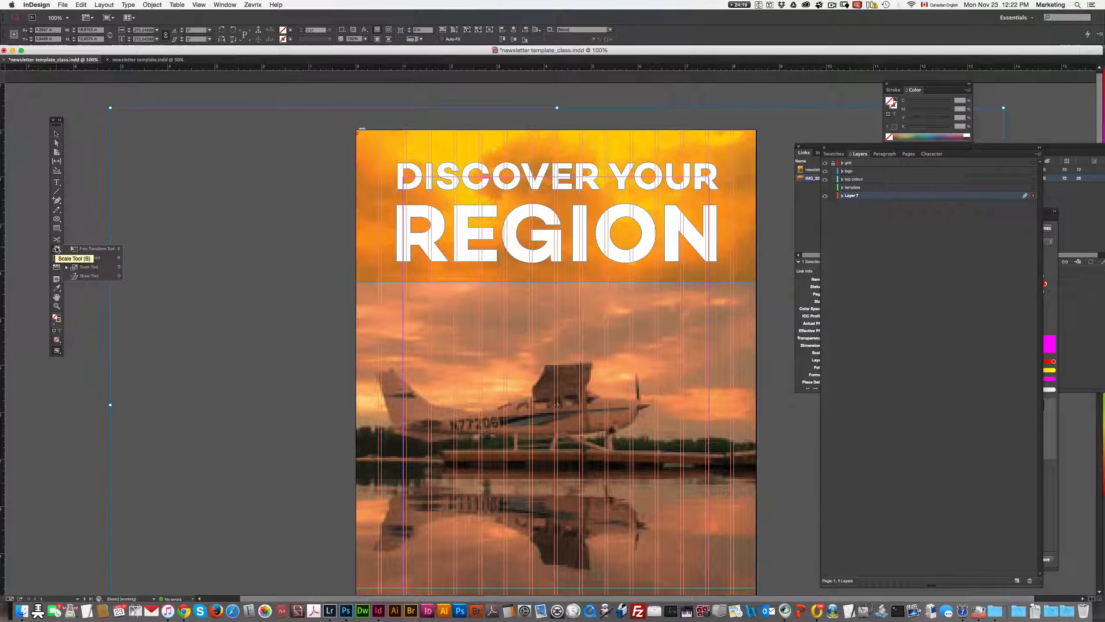
Rotate the photo slightly counter-clockwise inside its frame, check its tilt against the template layer, and deselect it.
left_click_drag(57, 249, 96, 259)
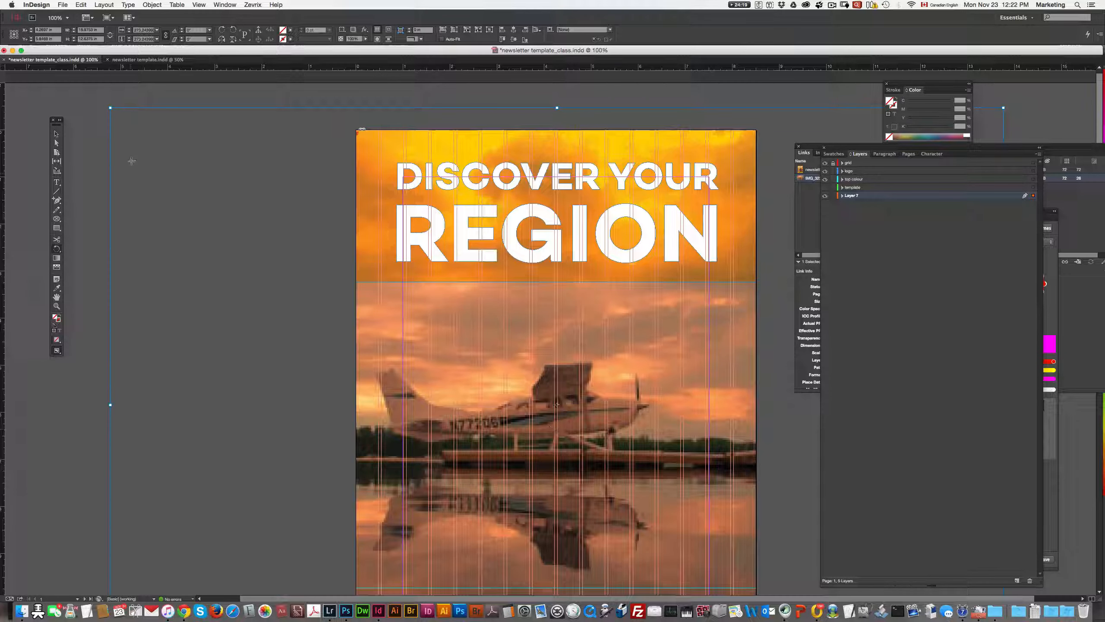
left_click_drag(99, 107, 87, 126)
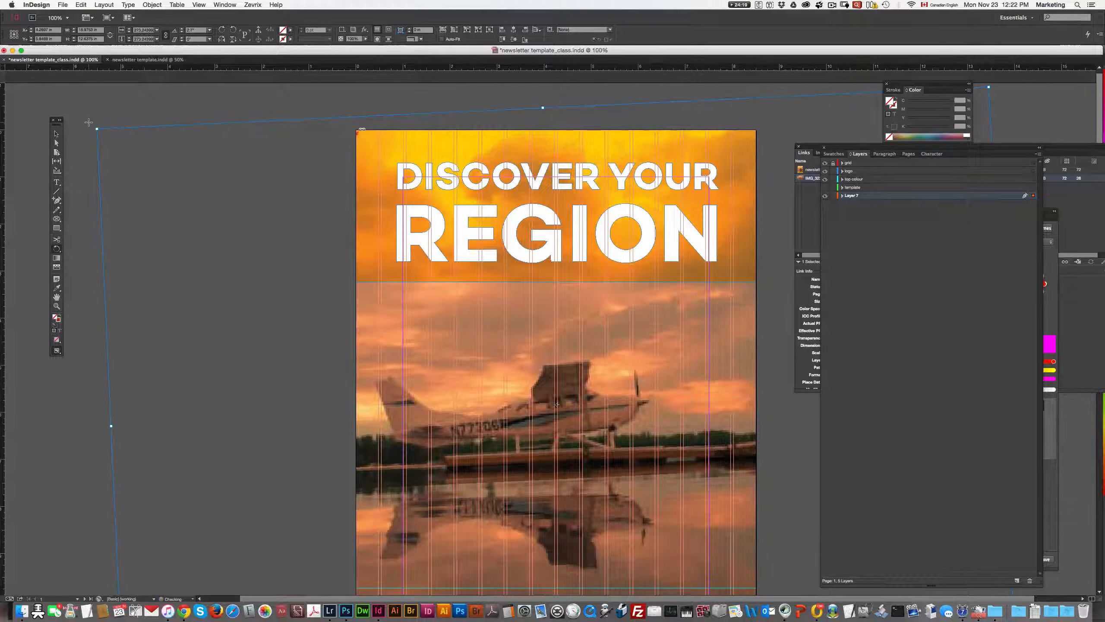
left_click(825, 187)
left_click(826, 187)
left_click(825, 188)
left_click(826, 188)
left_click(56, 135)
key("super+shift+a")
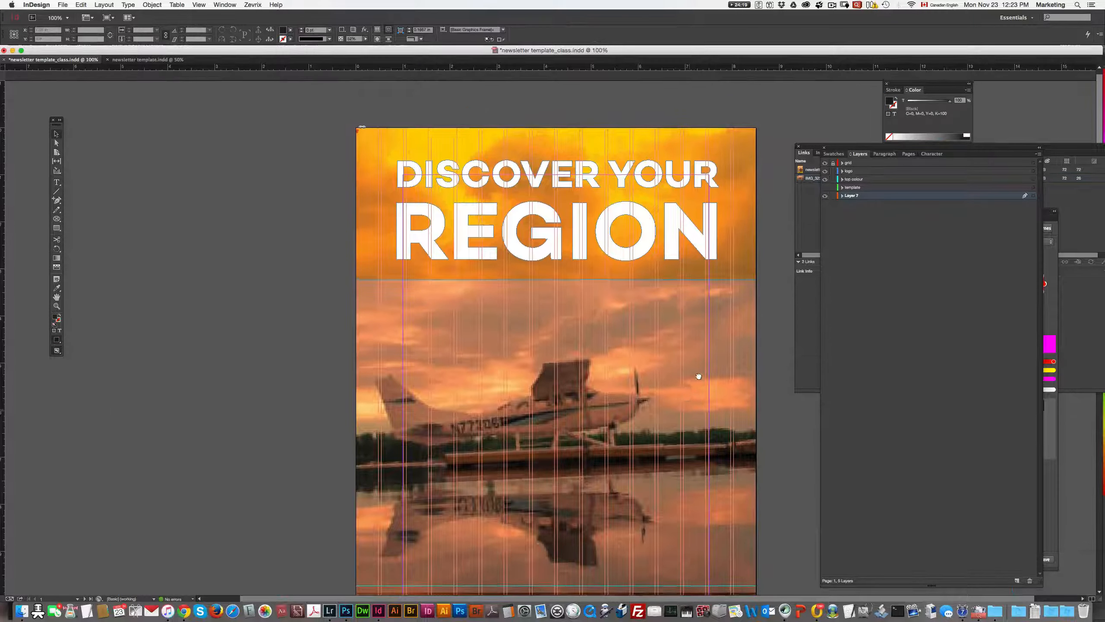
left_click_drag(688, 409, 689, 343)
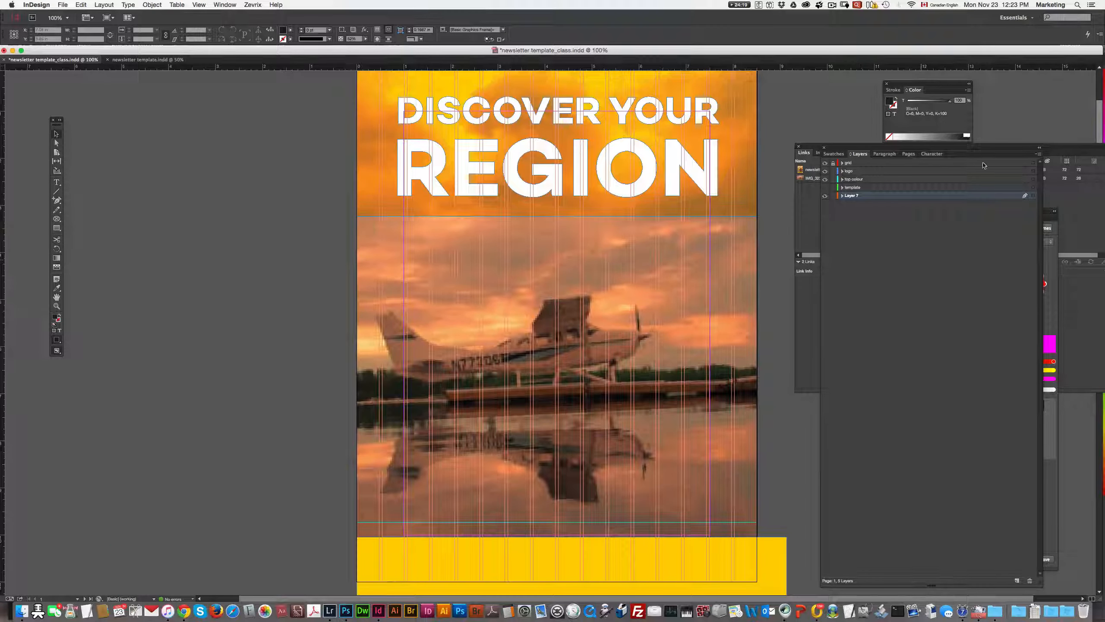
Rename the floatplane photo's layer as plane.
double_click(854, 197)
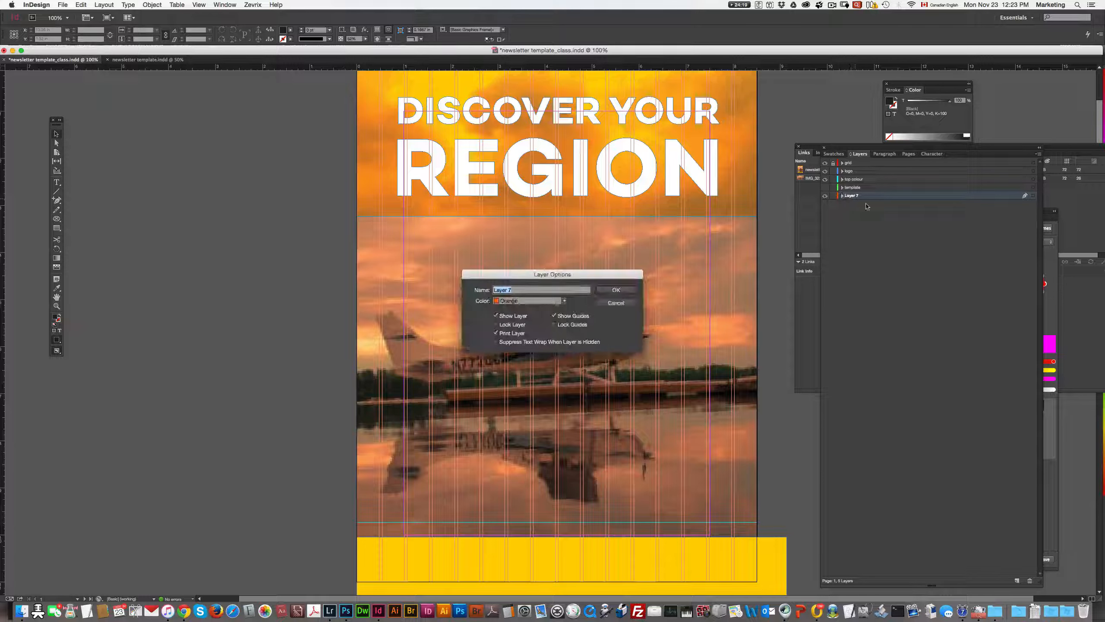
type("plane")
key("Return")
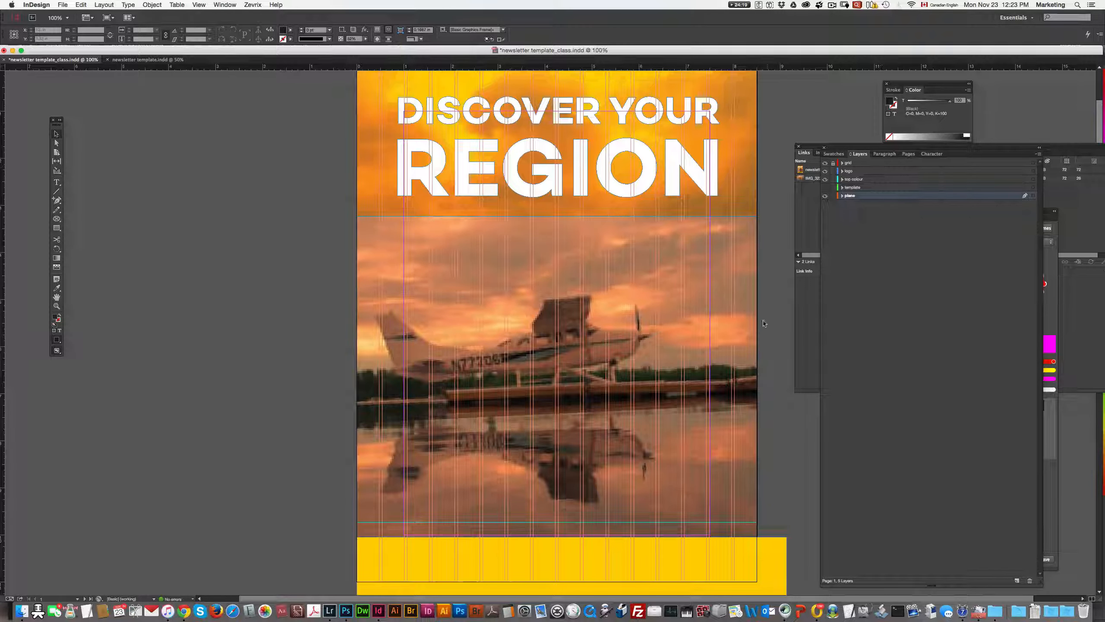
Shorten the yellow footer bar to end at the page's lower edge and narrow it to extend slightly past the right page edge.
scroll(766, 322, "down", 2)
scroll(766, 322, "right", 2)
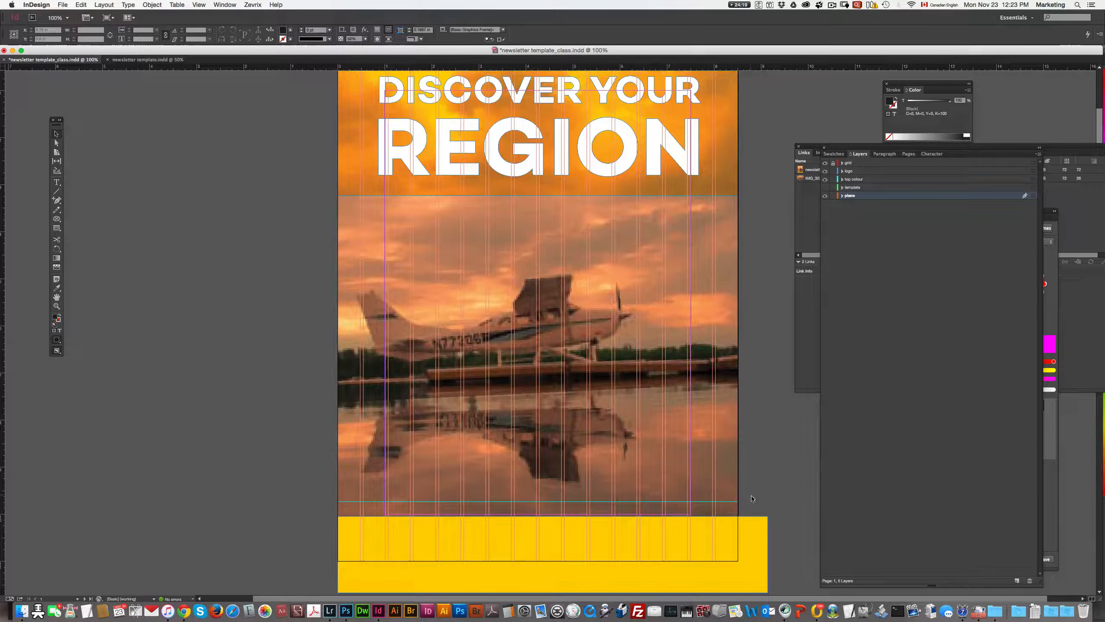
left_click(753, 537)
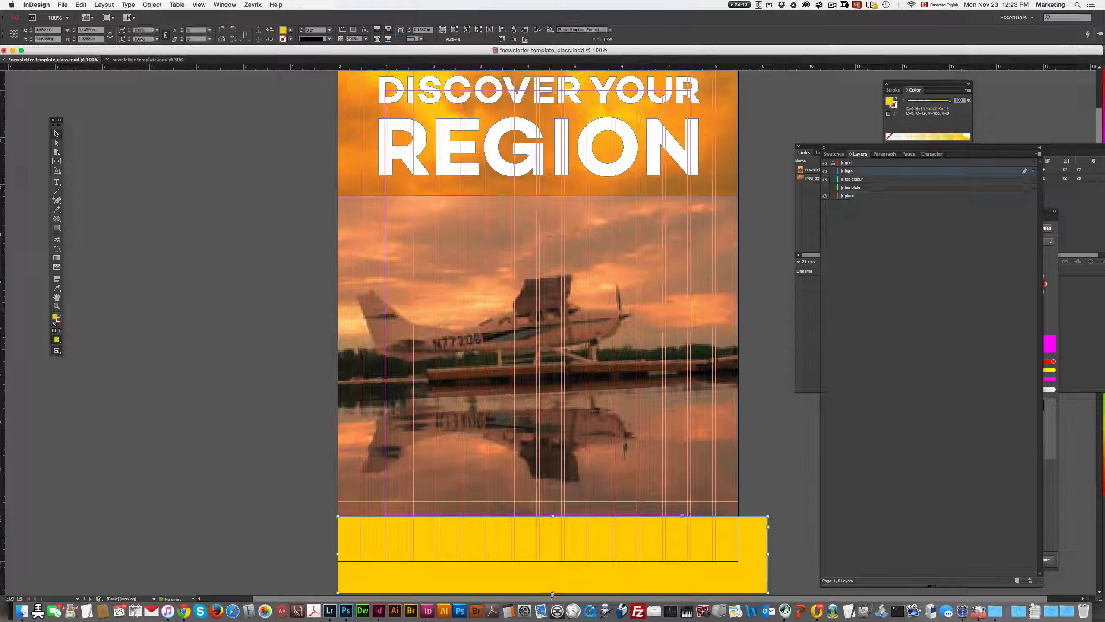
left_click_drag(552, 595, 648, 561)
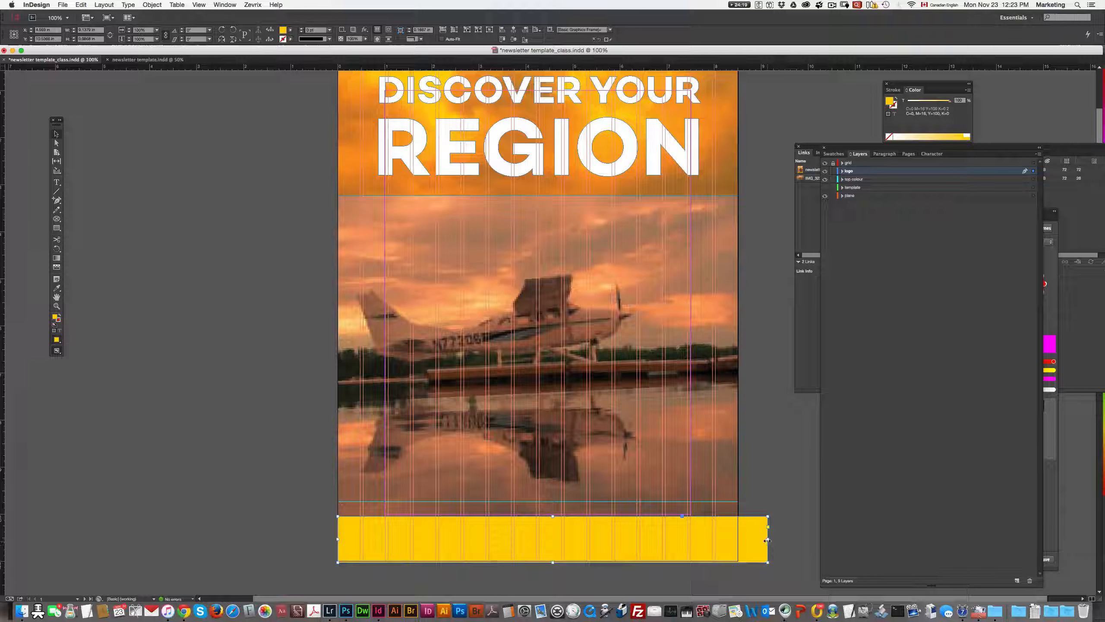
left_click_drag(767, 540, 744, 539)
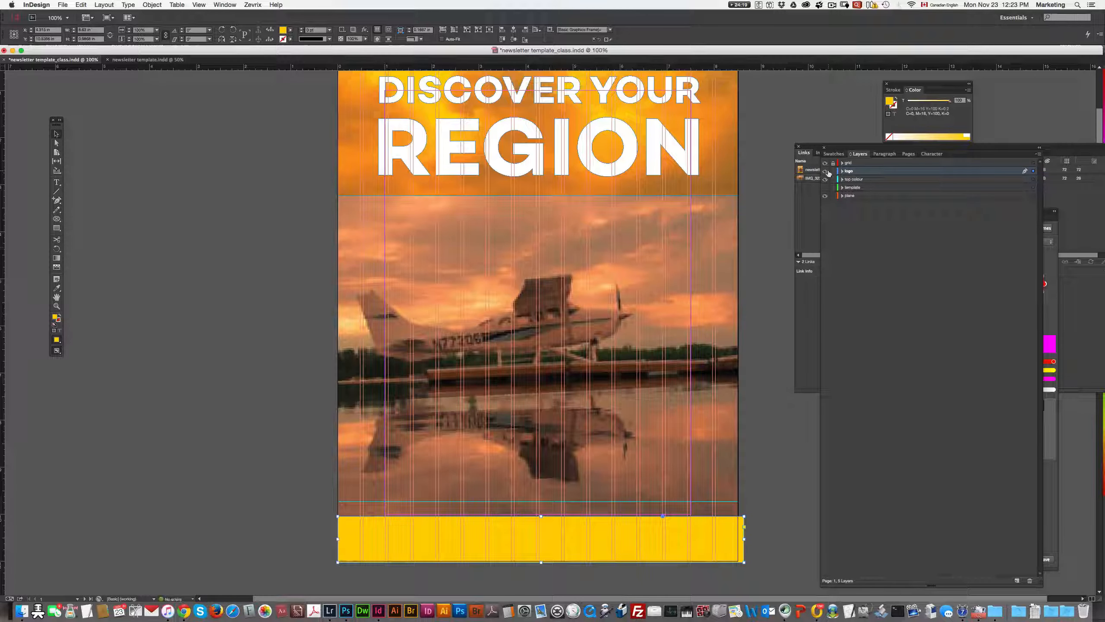
Hide the logo, top colour and plane layers and show the template layer.
left_click_drag(825, 171, 827, 185)
left_click(826, 189)
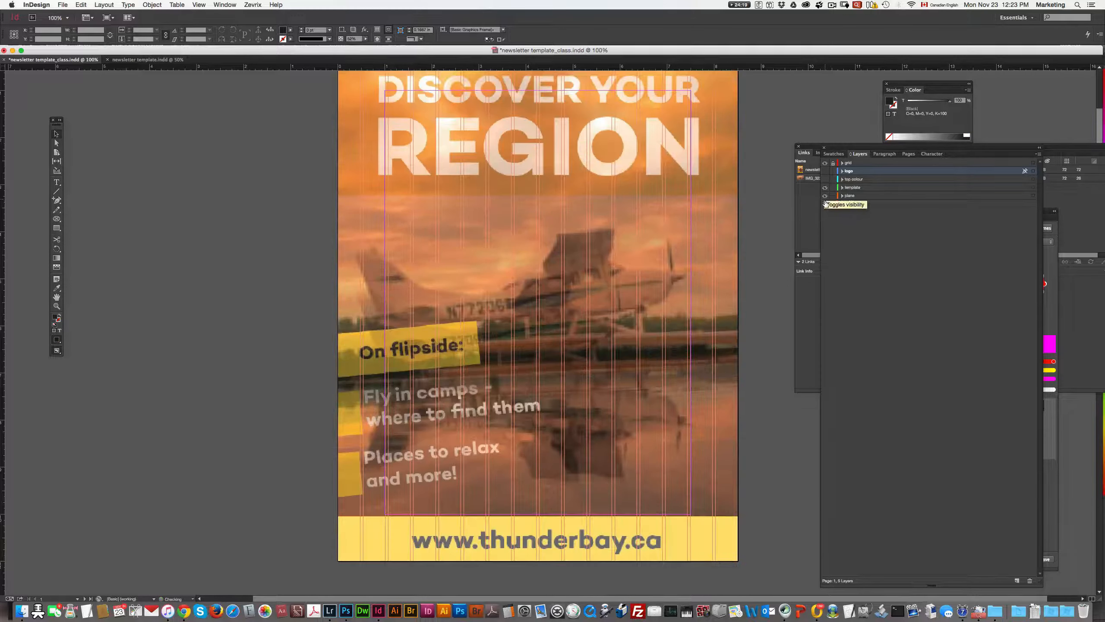
left_click(825, 196)
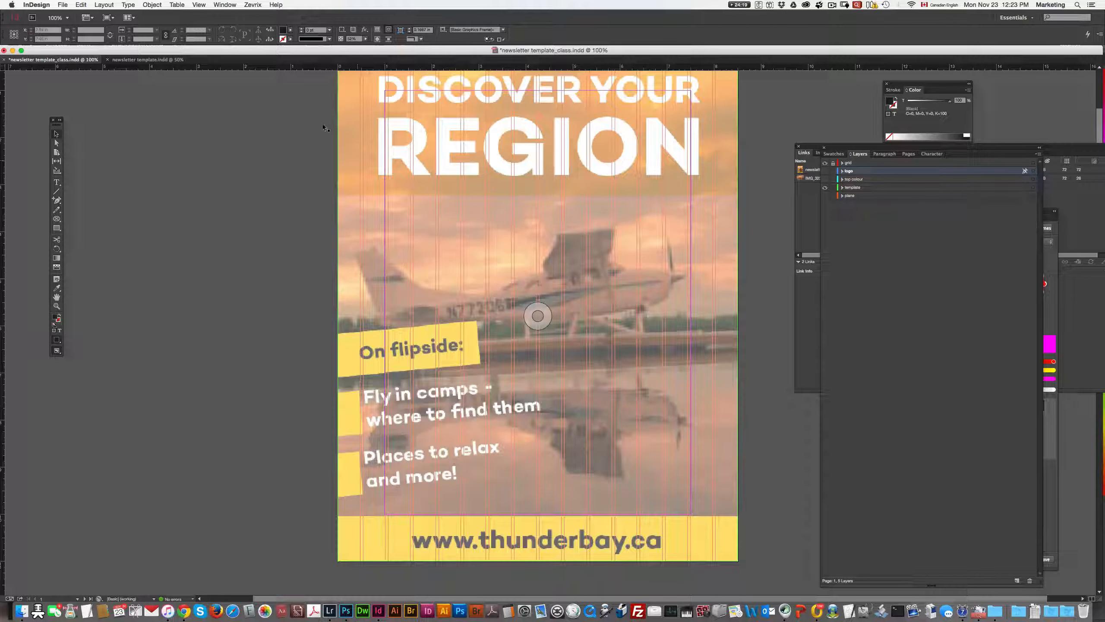
left_click(904, 289)
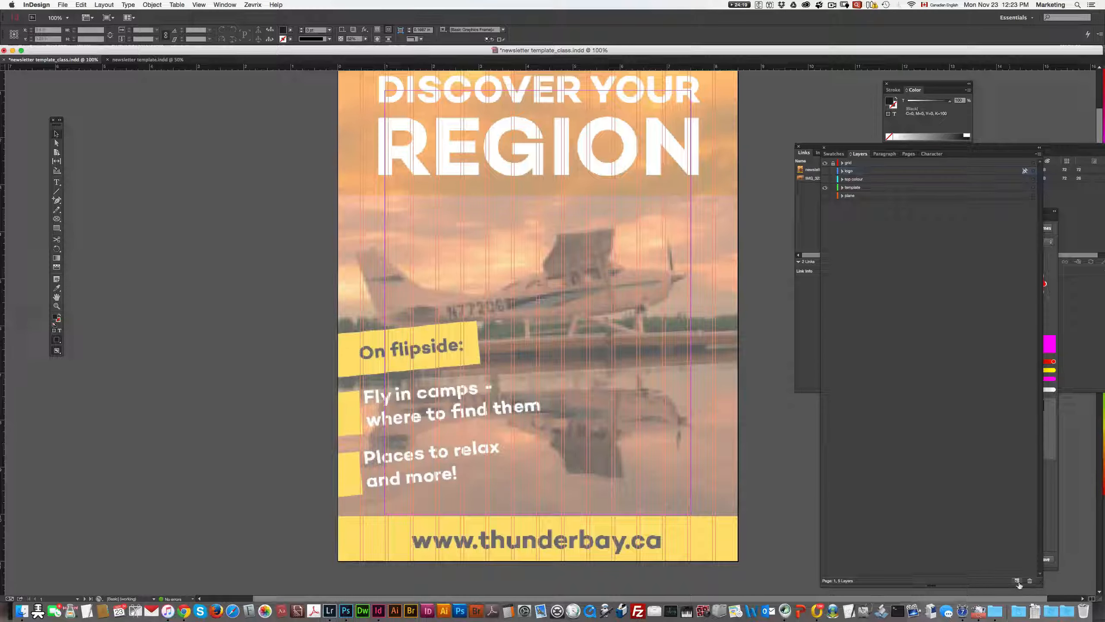
Create a new layer above the logo layer and name it text.
left_click(1017, 581)
double_click(851, 171)
type("t")
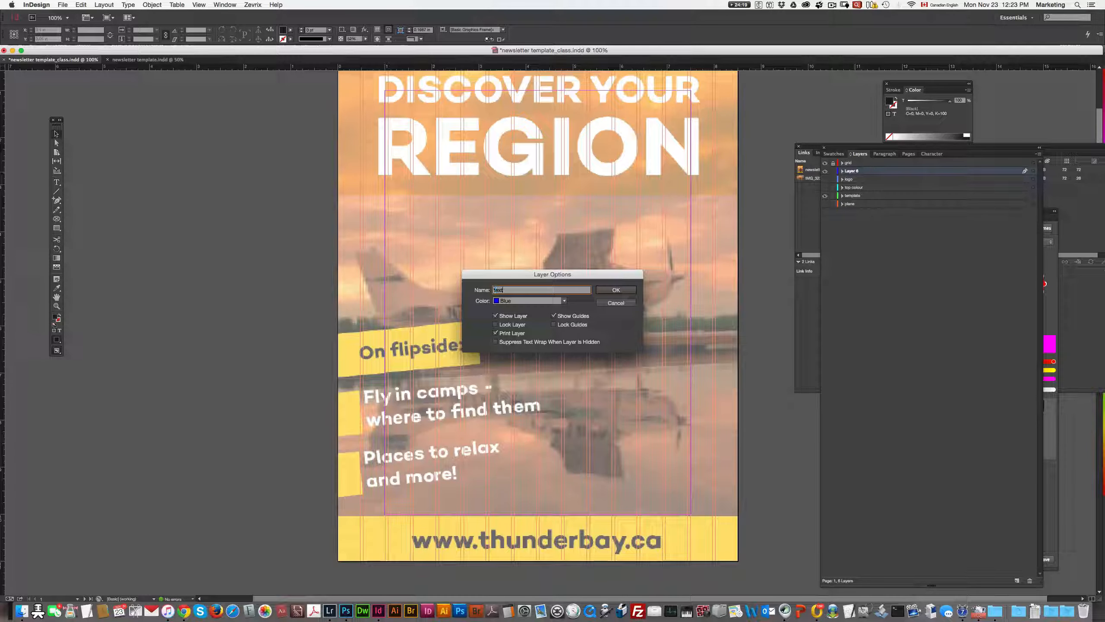
type("ext")
key("Return")
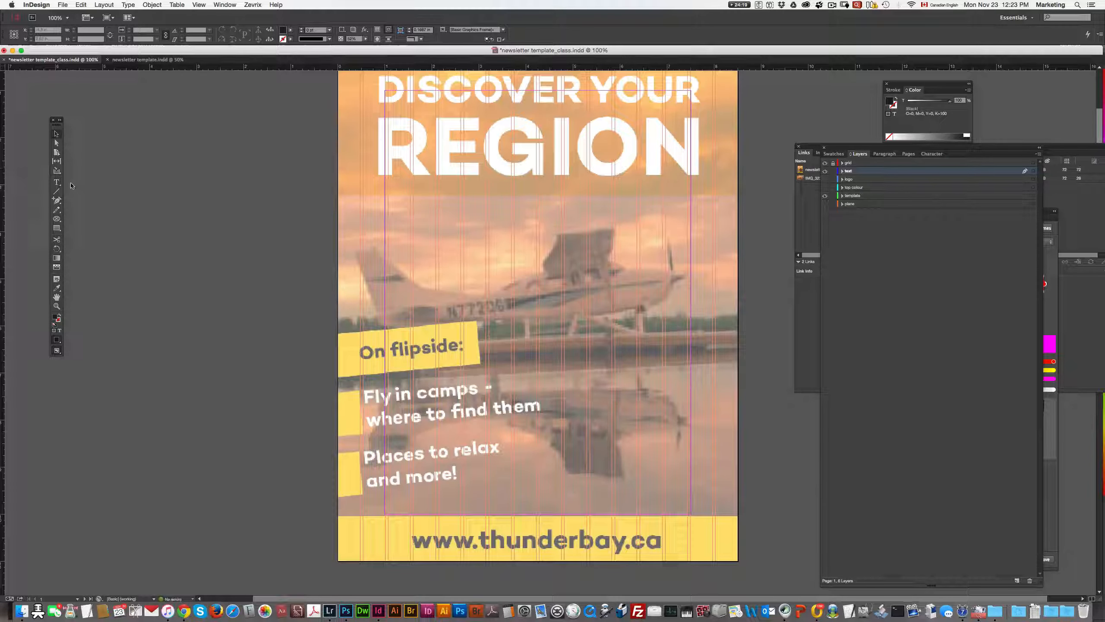
Place cover text.txt in a tall text frame on the pasteboard beside the page.
left_click(63, 4)
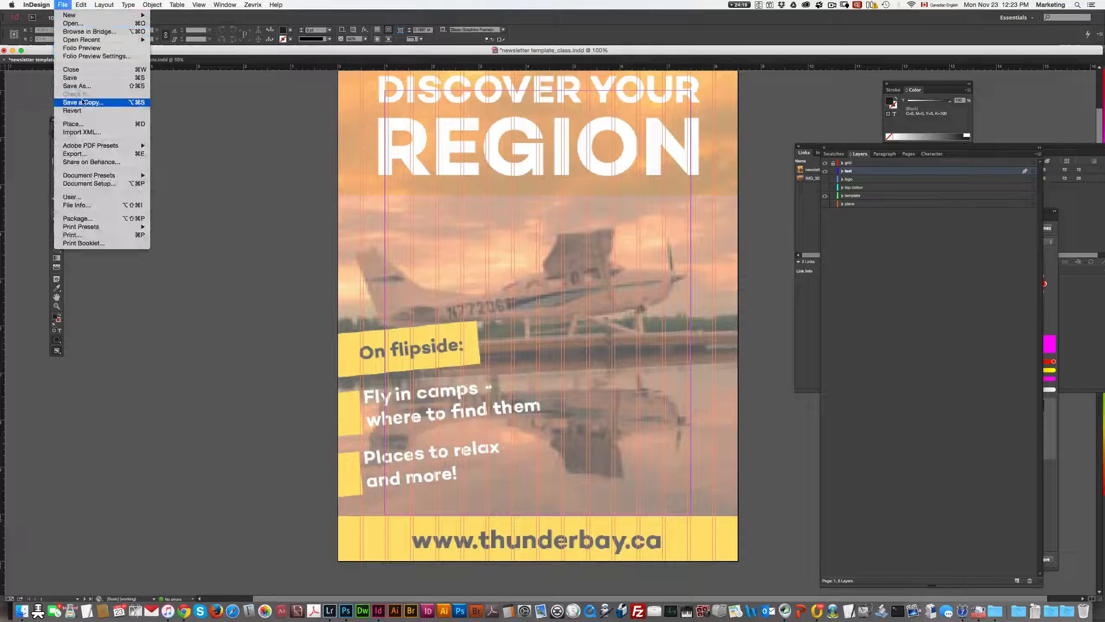
left_click(72, 124)
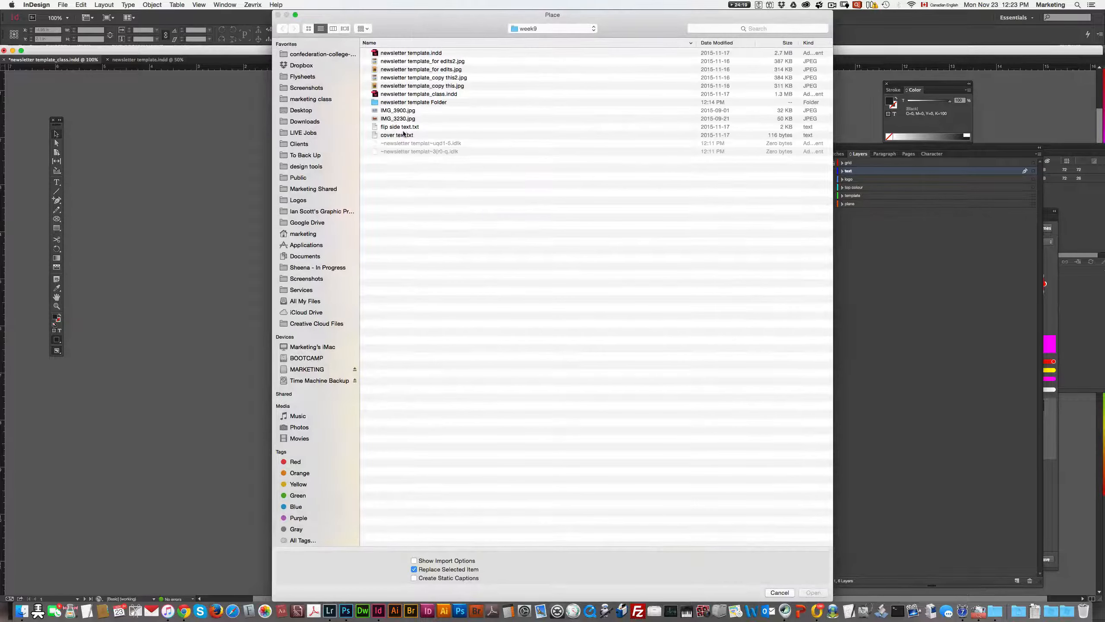
left_click(403, 130)
left_click(397, 136)
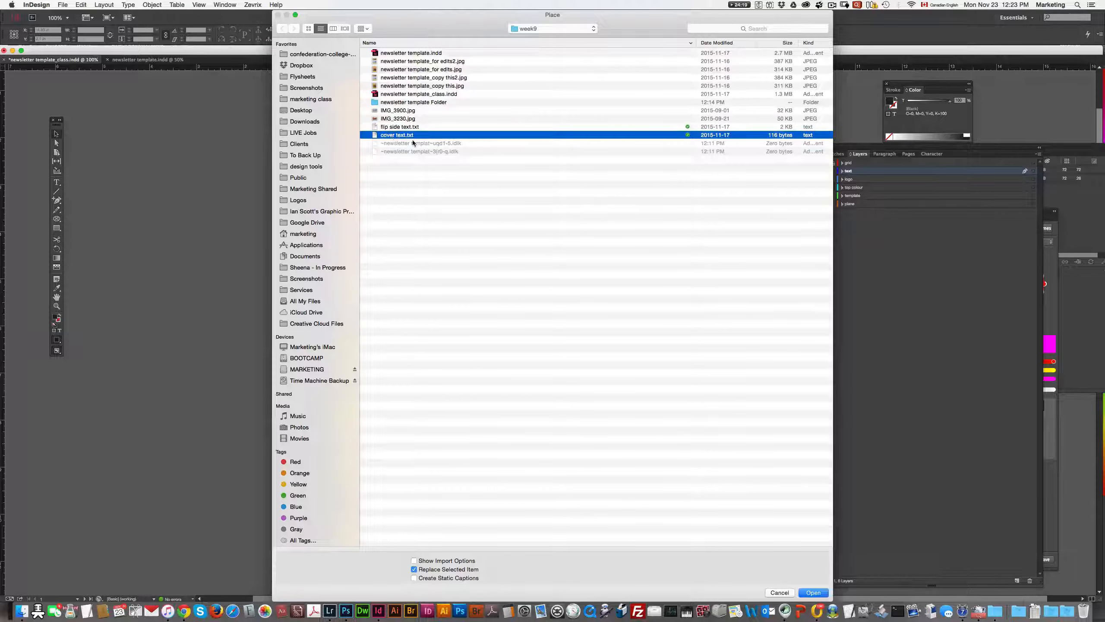
double_click(401, 138)
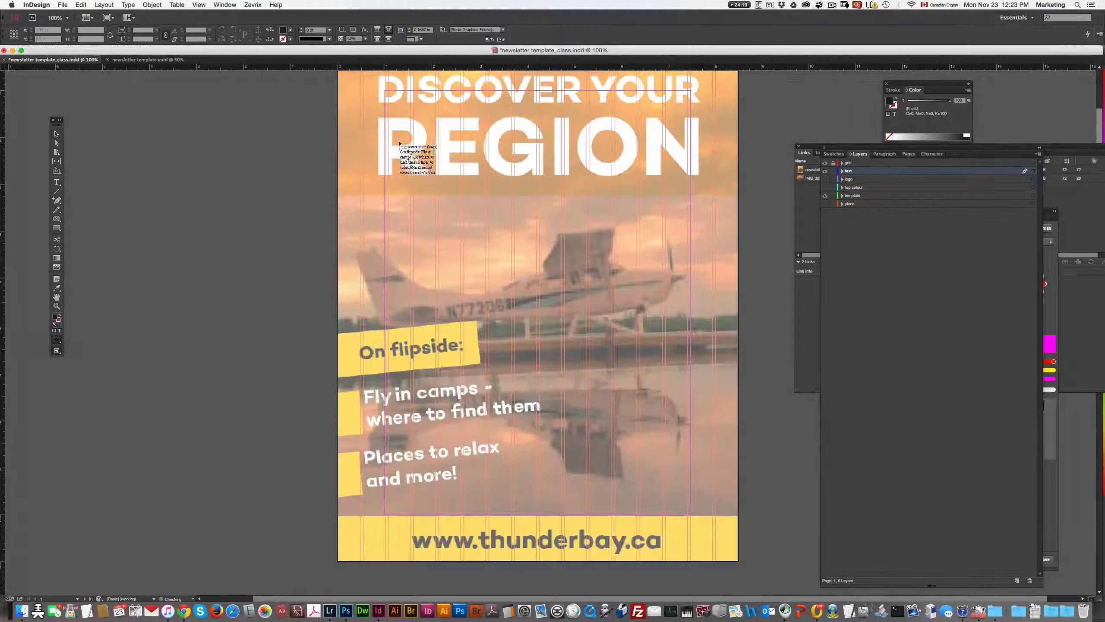
left_click_drag(105, 115, 289, 430)
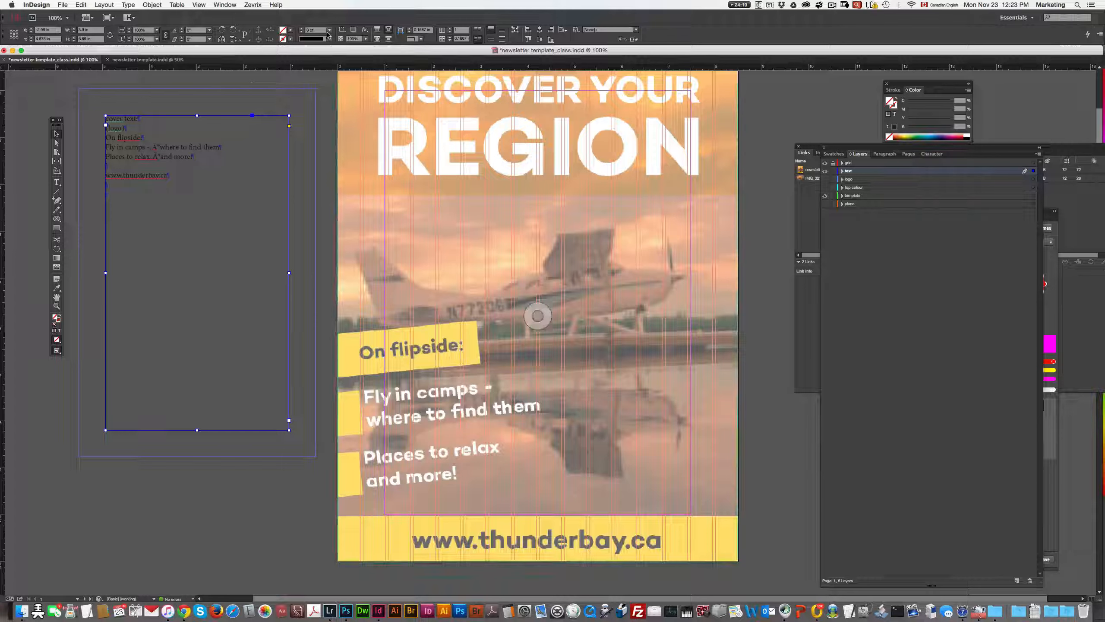
Apply the [None] object style to the placed text frame to clear its text wrap, and shift the frame slightly toward the page.
left_click(226, 5)
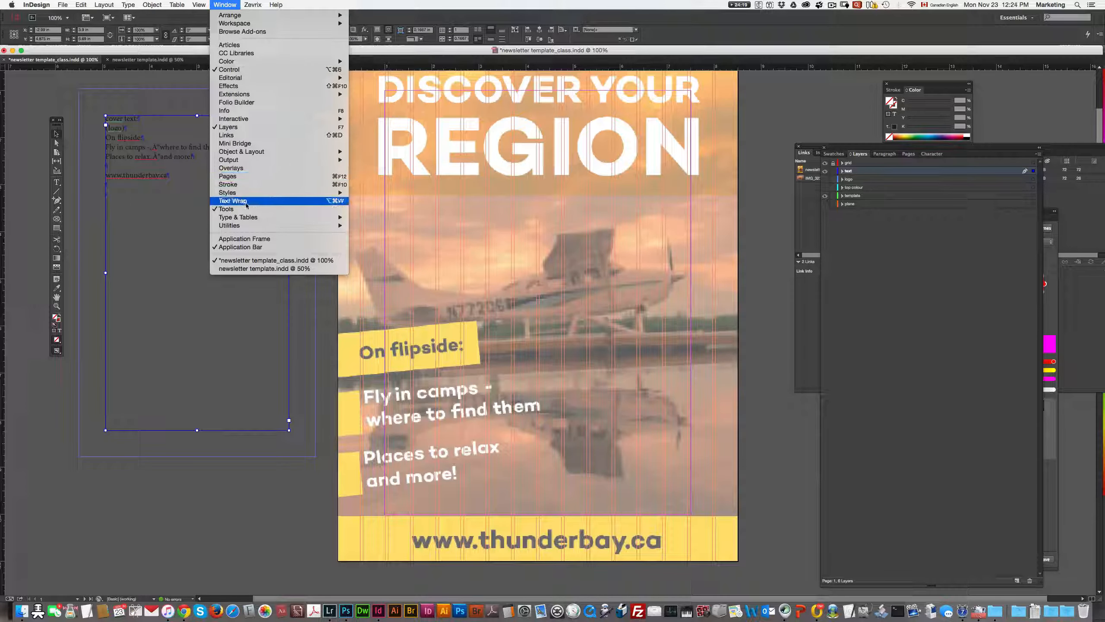
mouse_move(248, 216)
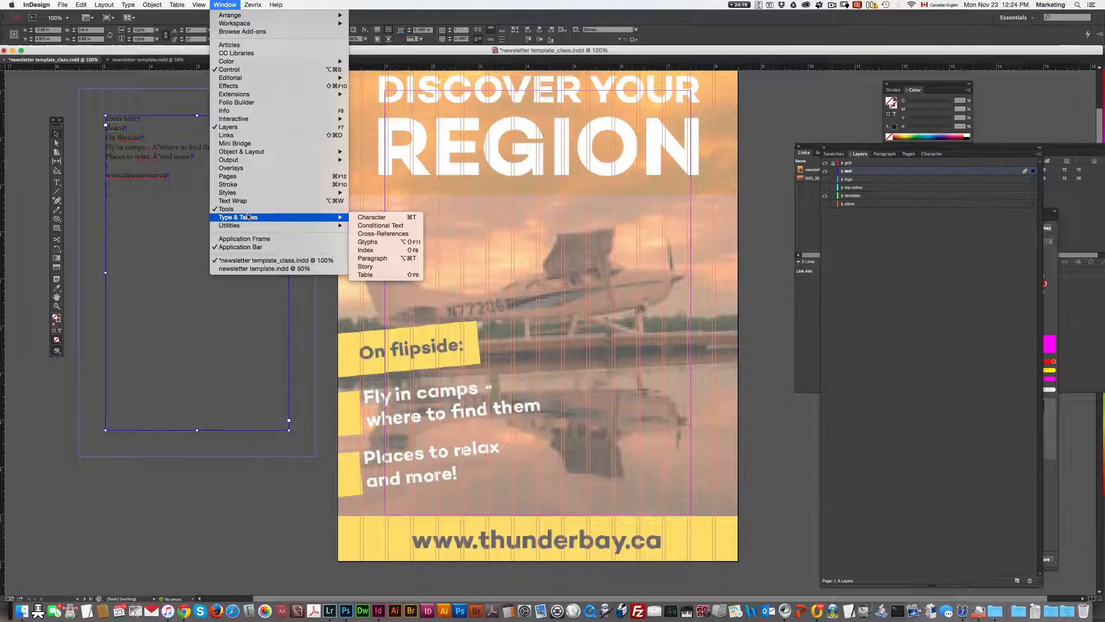
mouse_move(243, 193)
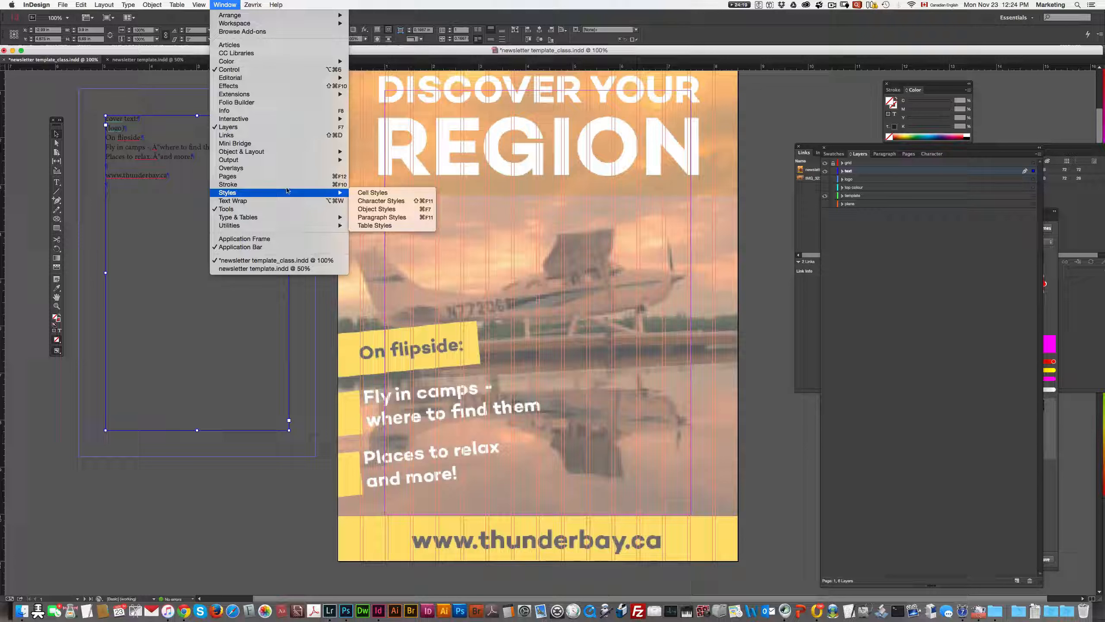
left_click(398, 213)
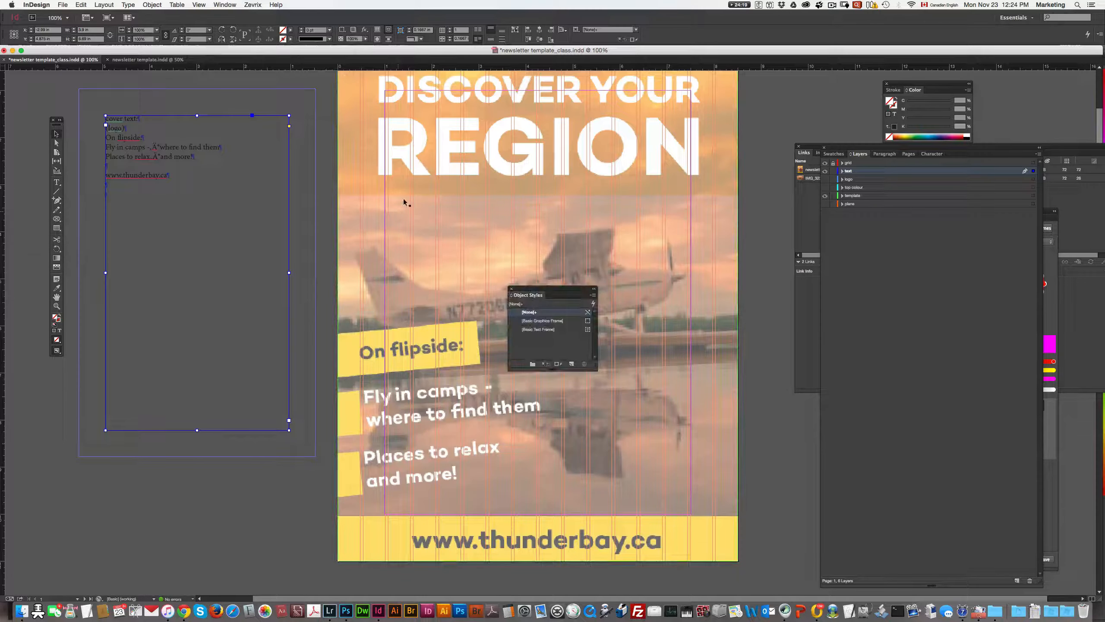
left_click(536, 312)
left_click(511, 288)
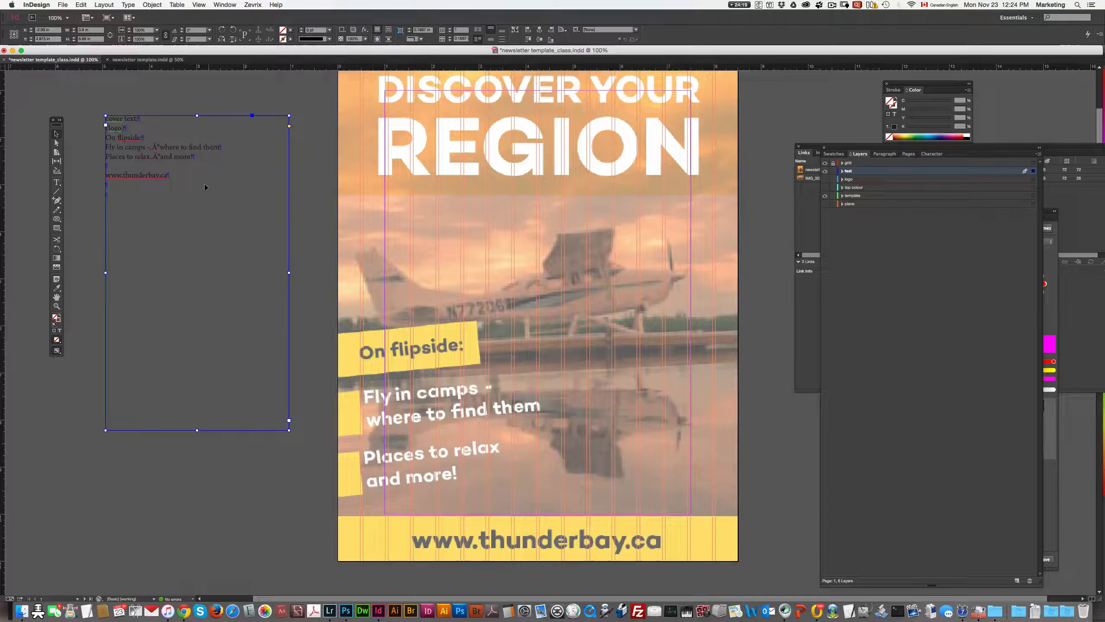
left_click_drag(200, 151, 207, 167)
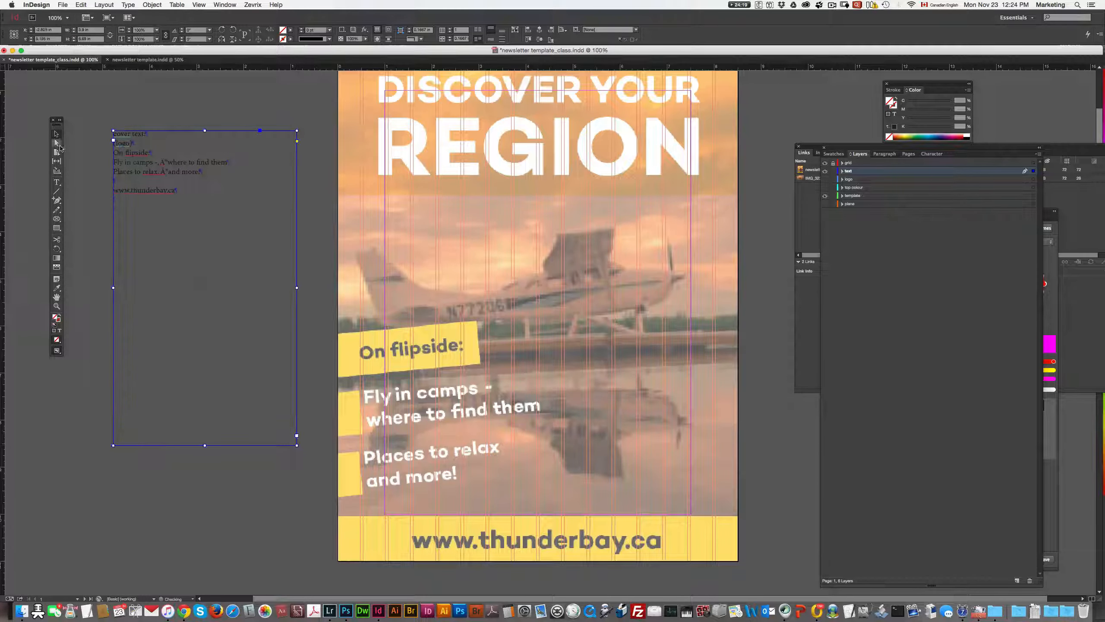
Copy the "On flipside:" line from the placed text into a new text frame drawn over the plane in the template image.
left_click(57, 183)
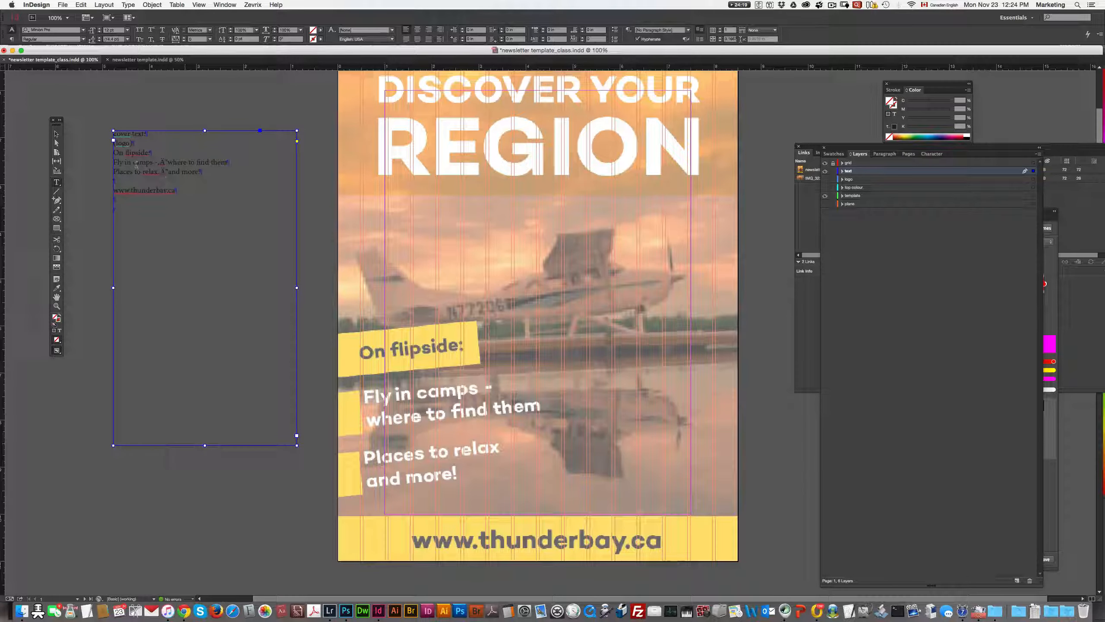
left_click_drag(150, 153, 112, 153)
key("super+c")
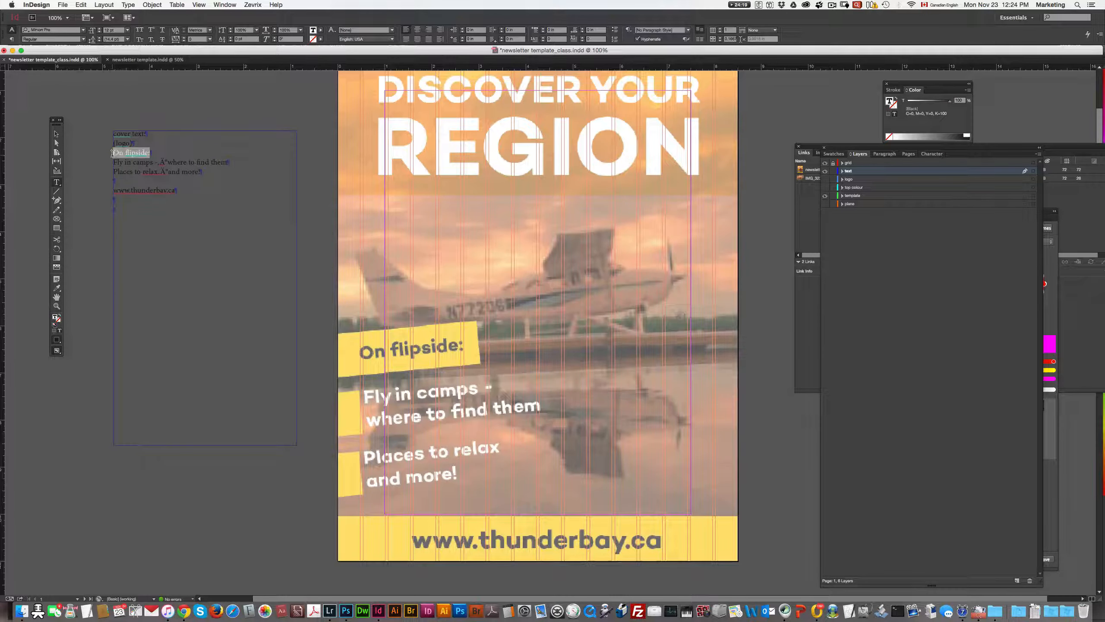
left_click(317, 229)
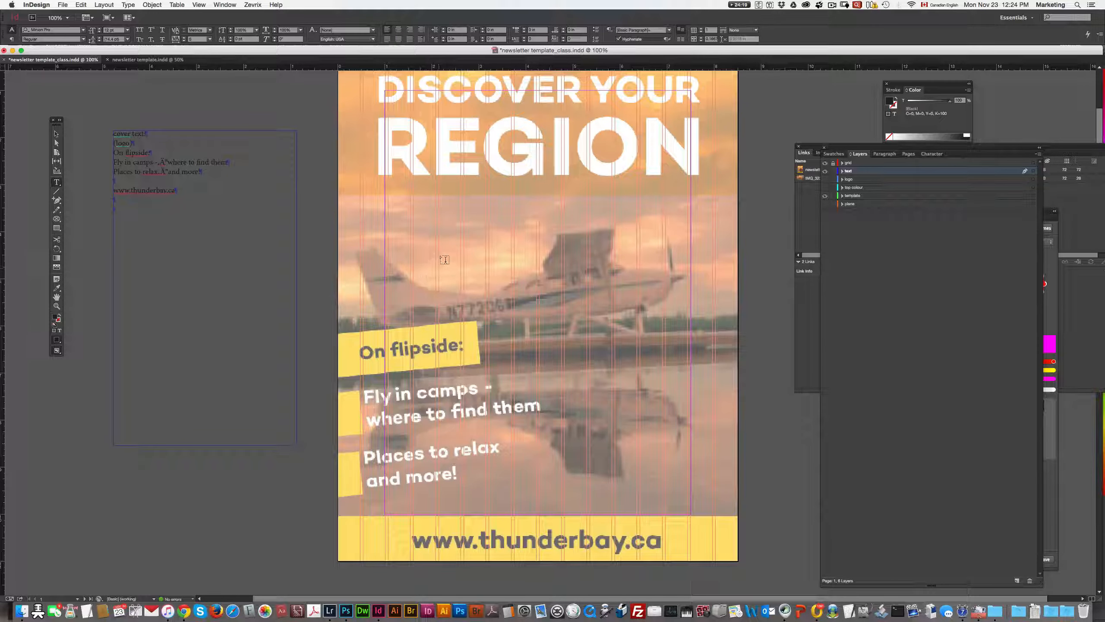
mouse_move(427, 239)
left_mouse_down()
mouse_move(470, 278)
mouse_move(568, 280)
left_mouse_up()
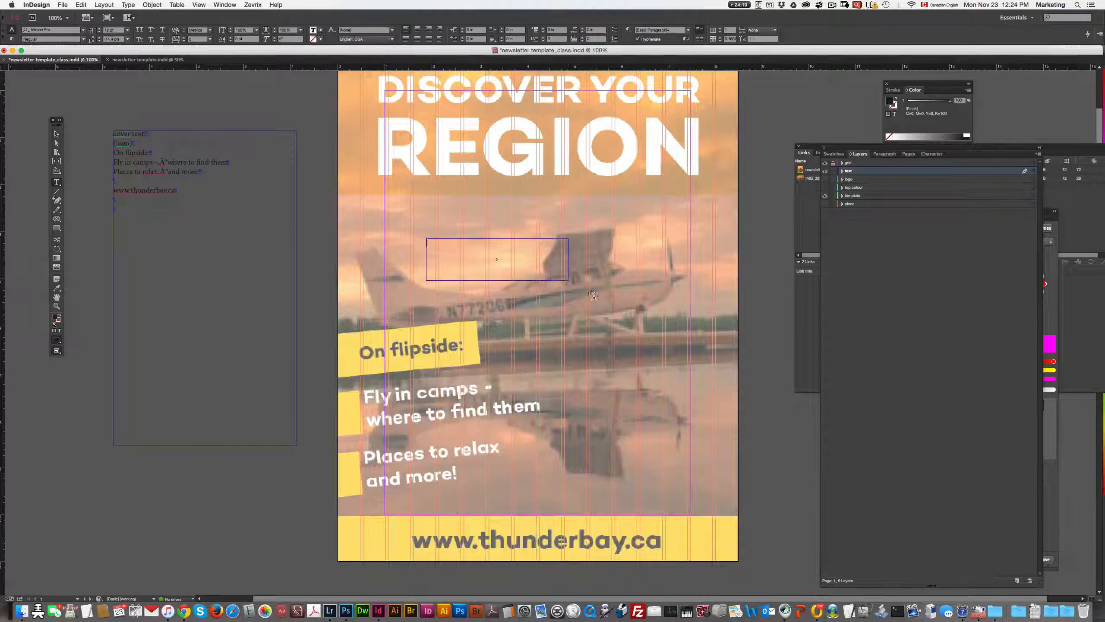
key("super+v")
key("super+shift+a")
left_click_drag(382, 208, 553, 310)
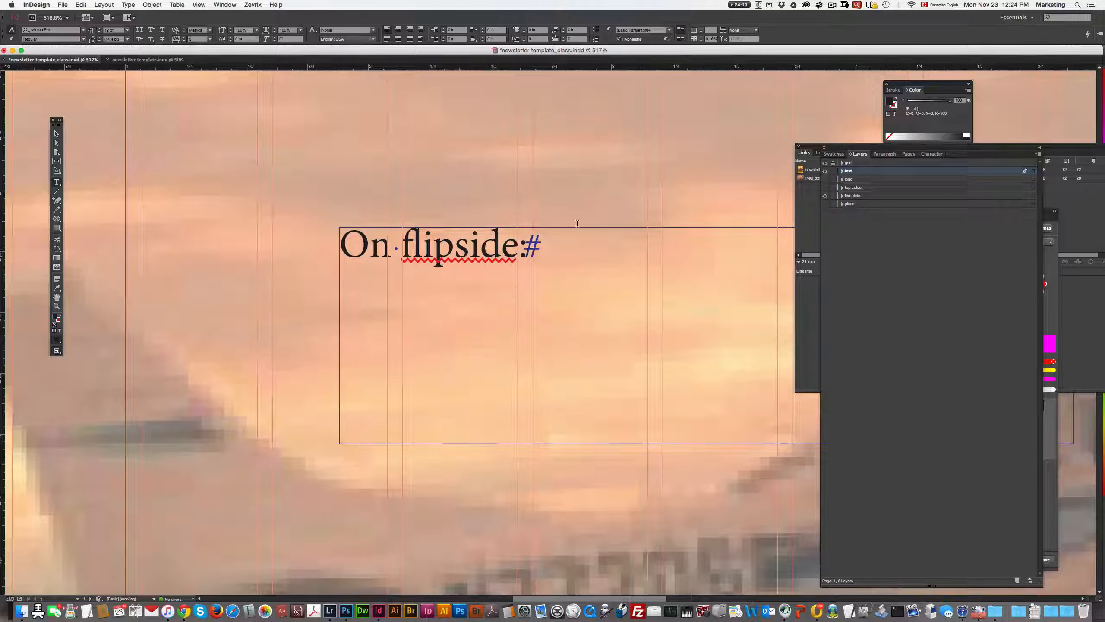
left_click(56, 134)
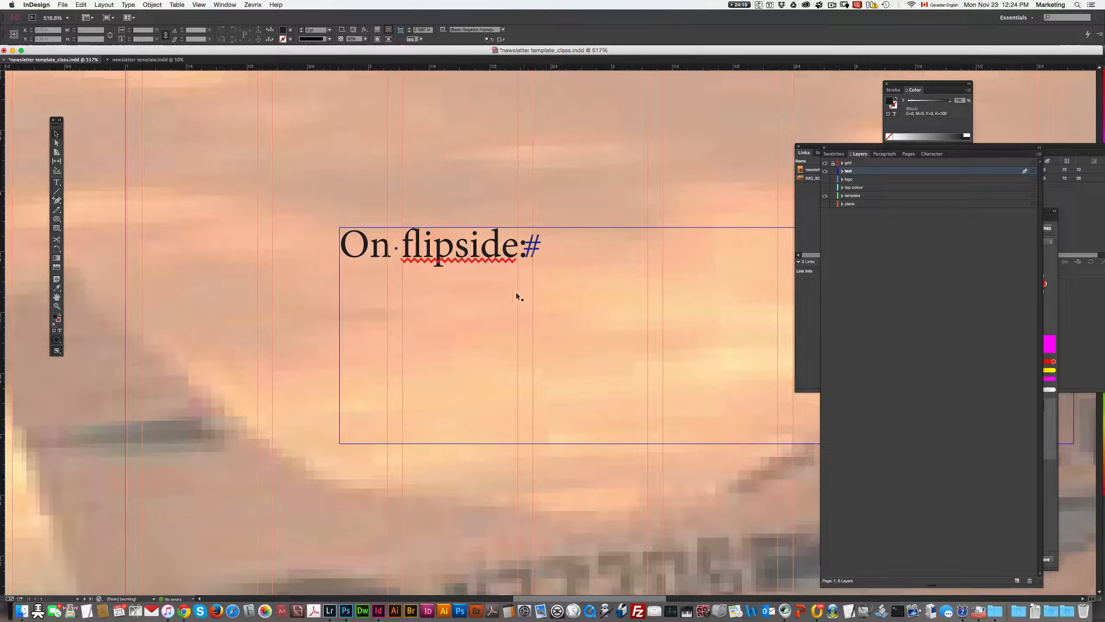
key("super+1")
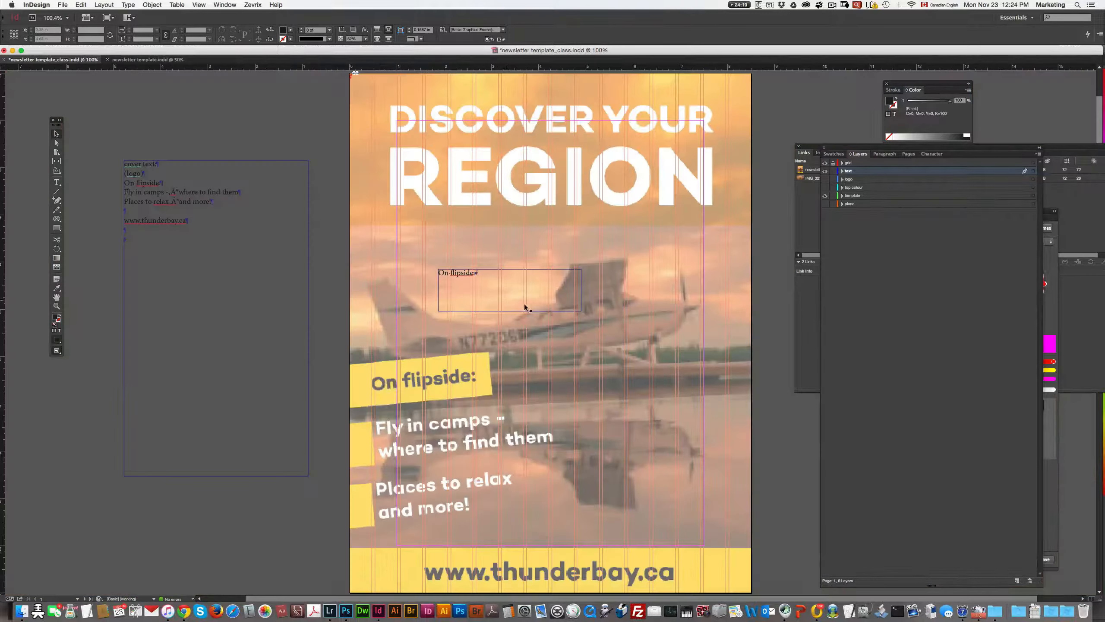
Nudge the "On flipside:" frame and apply the [None] object style to it, keeping the Object Styles panel open clear of the frame.
left_click(471, 283)
left_click_drag(501, 286, 496, 291)
left_click(225, 5)
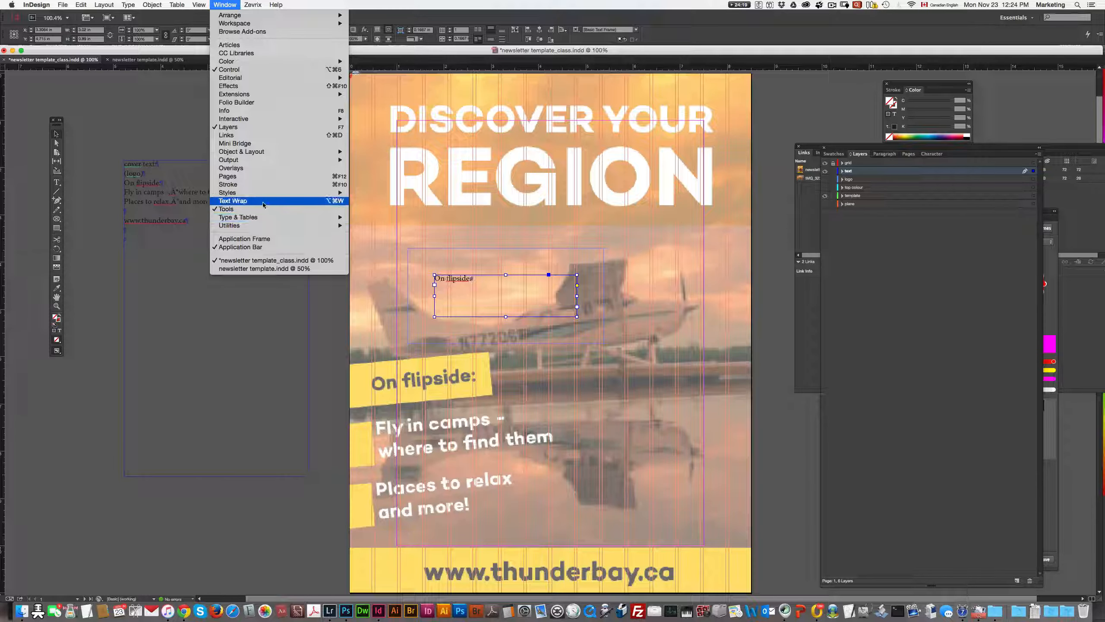
mouse_move(300, 193)
left_click(381, 210)
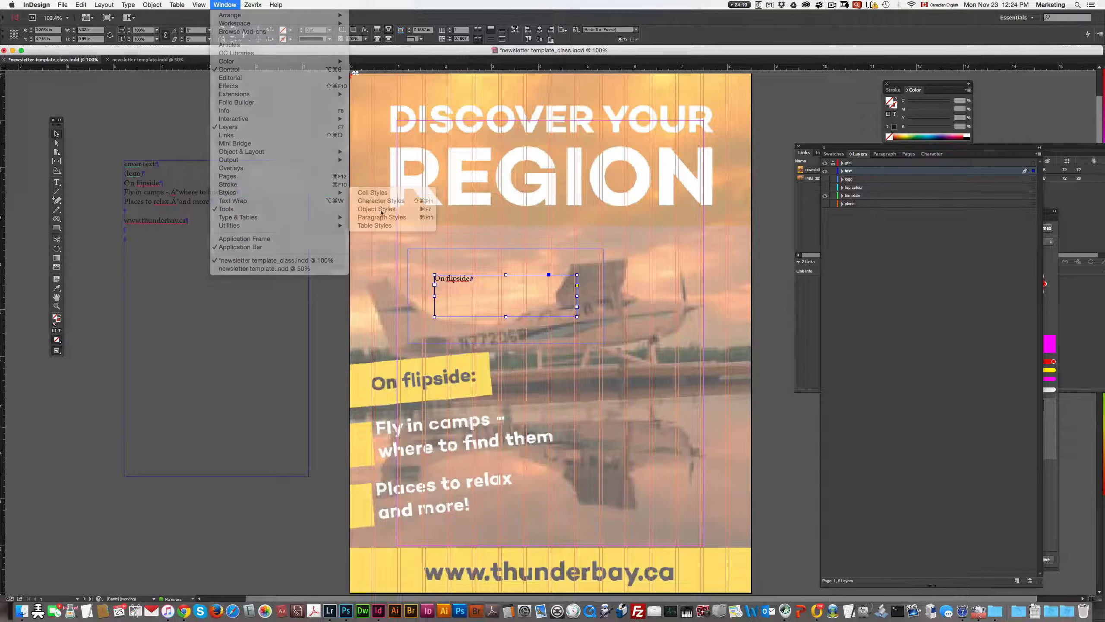
left_click(526, 313)
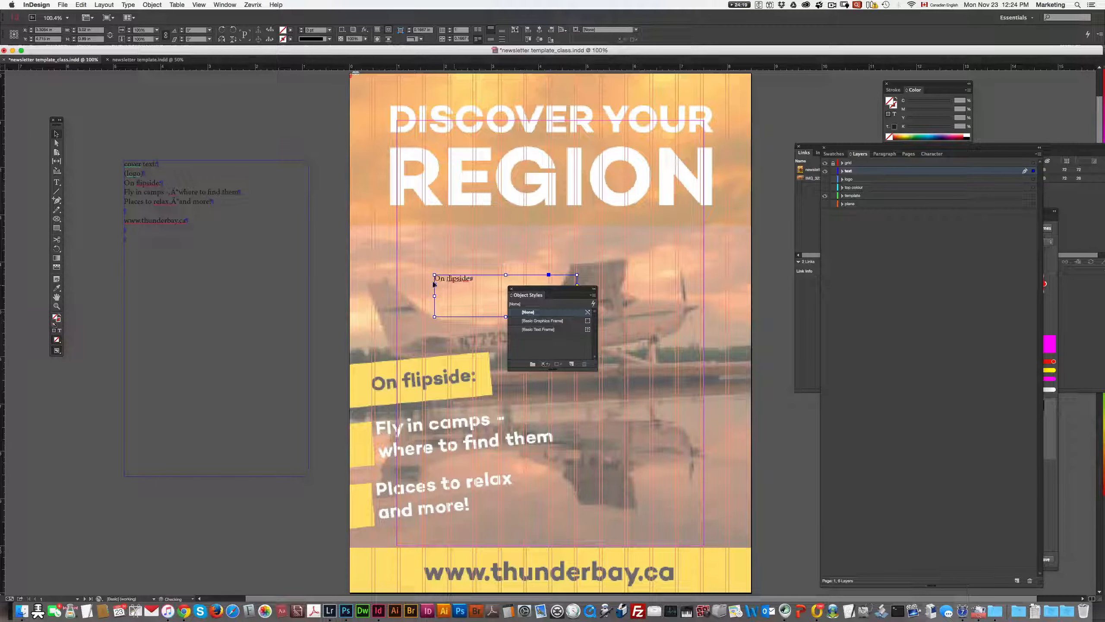
left_click(490, 291)
left_click_drag(521, 294, 263, 87)
left_click(462, 284)
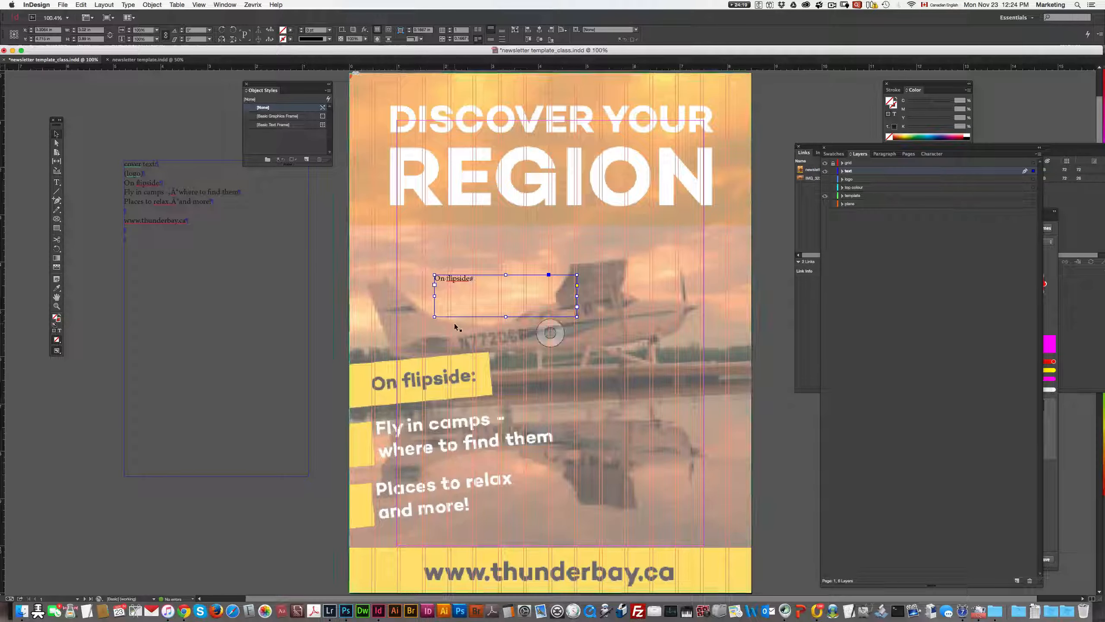
Set both the default text frame style and the default graphic frame style to [None] for new objects.
left_click(328, 90)
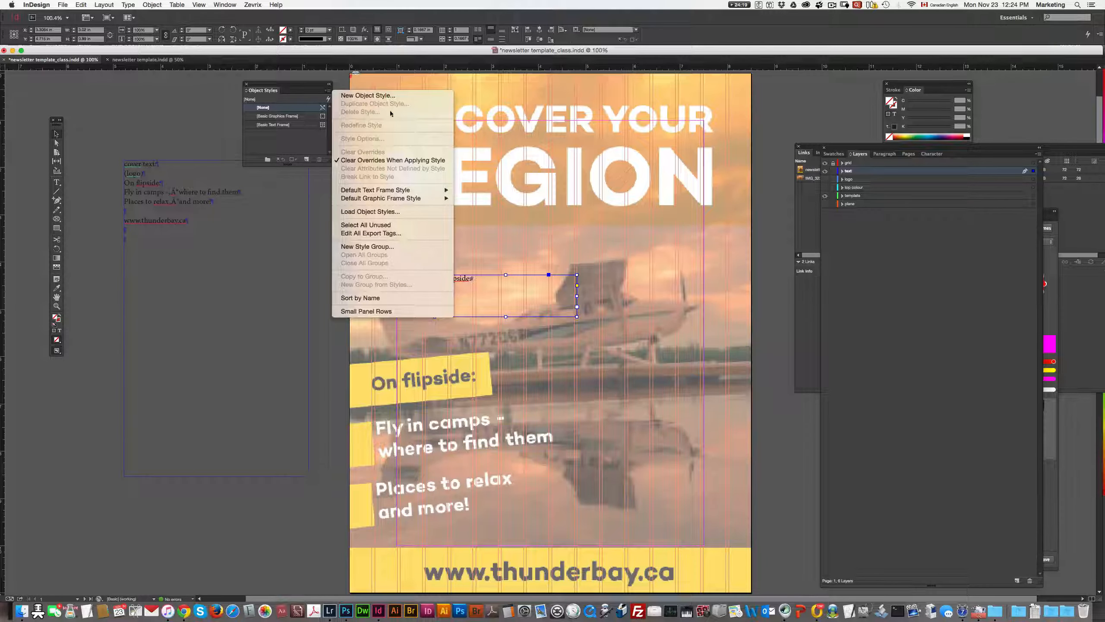
mouse_move(413, 192)
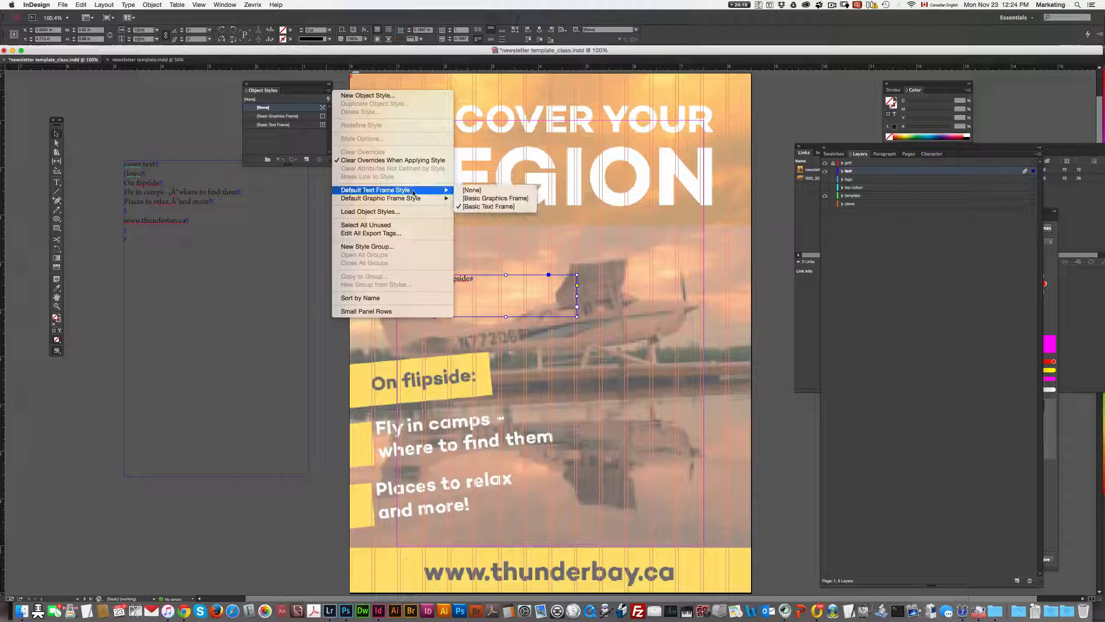
left_click(474, 194)
left_click(328, 91)
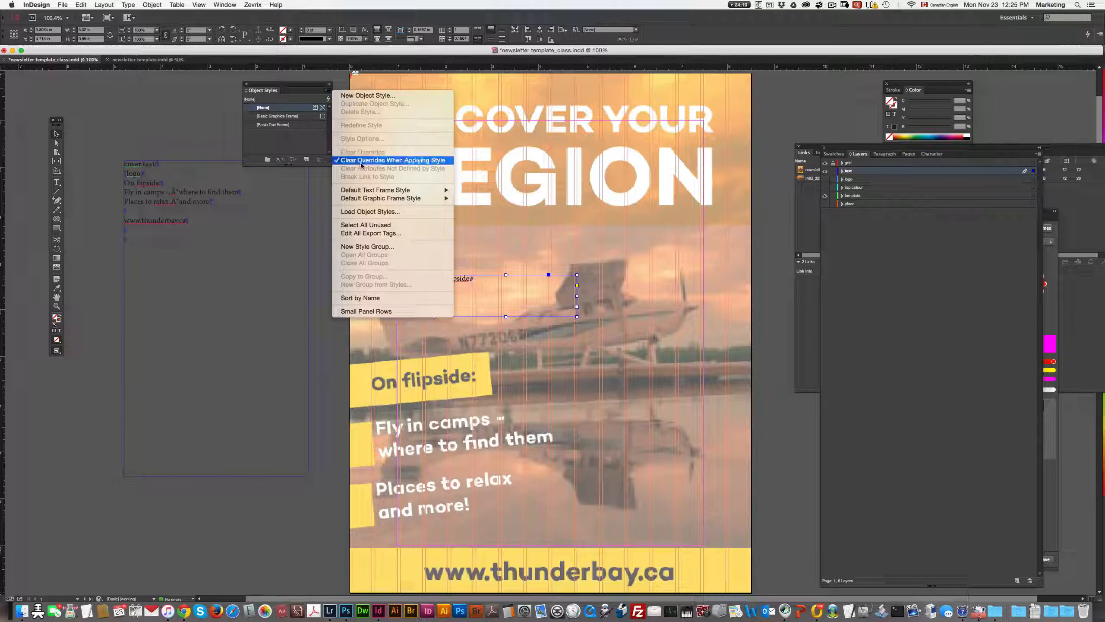
mouse_move(373, 192)
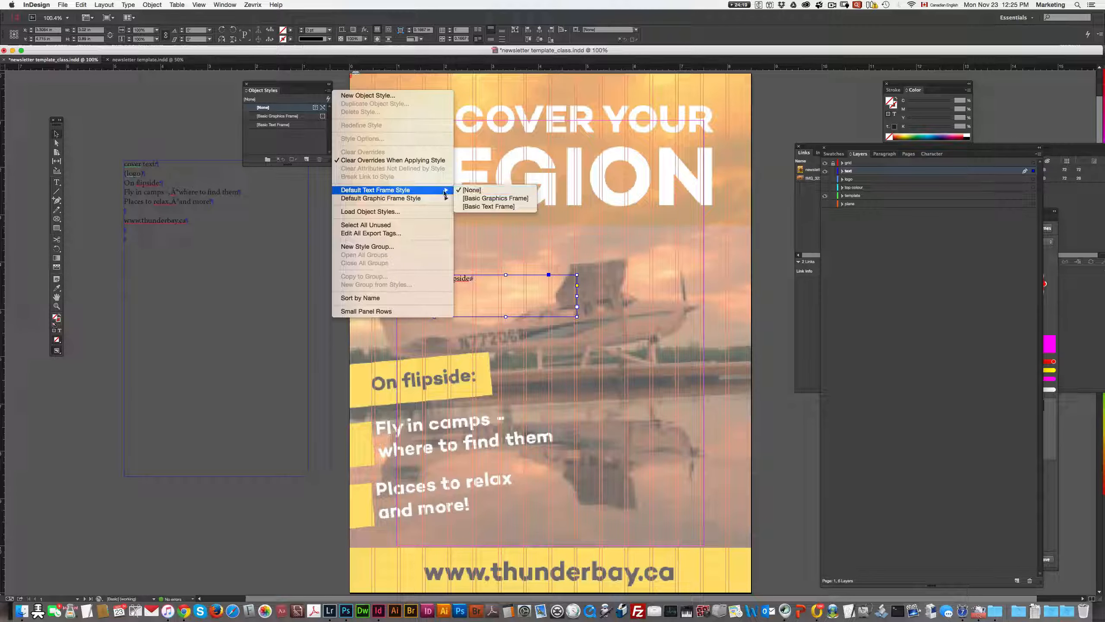
mouse_move(439, 201)
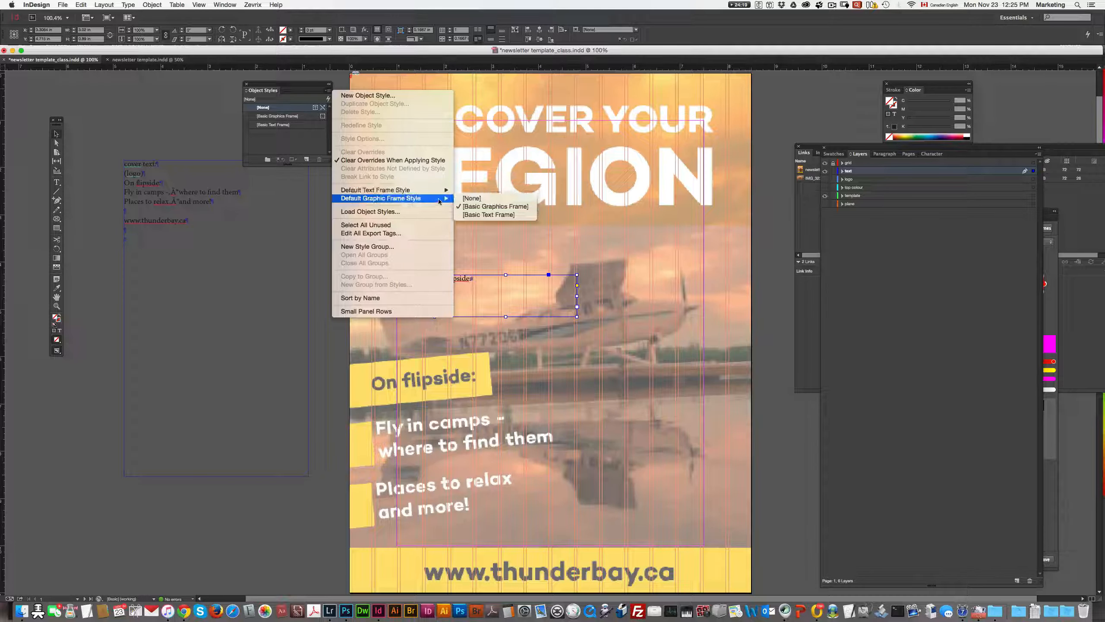
left_click(482, 200)
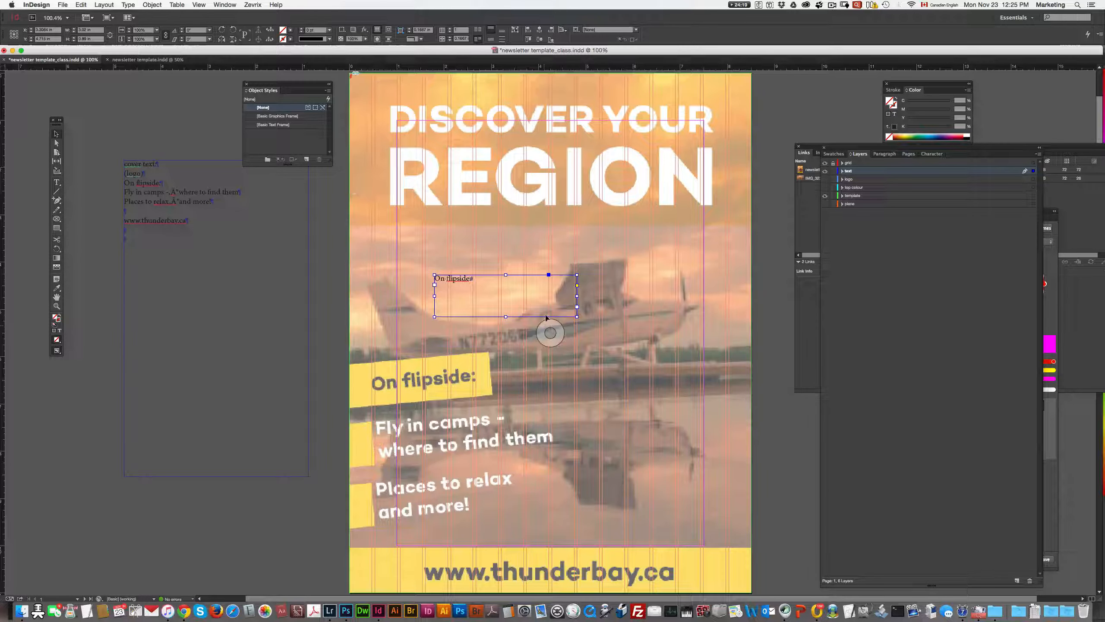
Nudge the "On flipside:" frame down slightly and set its text in the CMSquish font.
left_click_drag(472, 296, 482, 290)
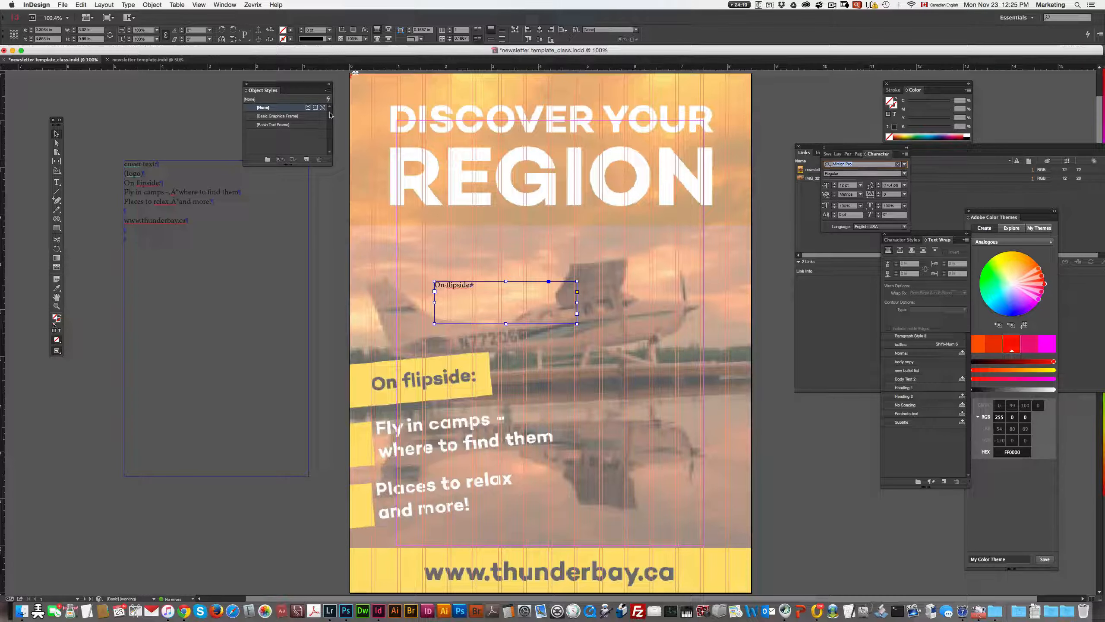
left_click(454, 308)
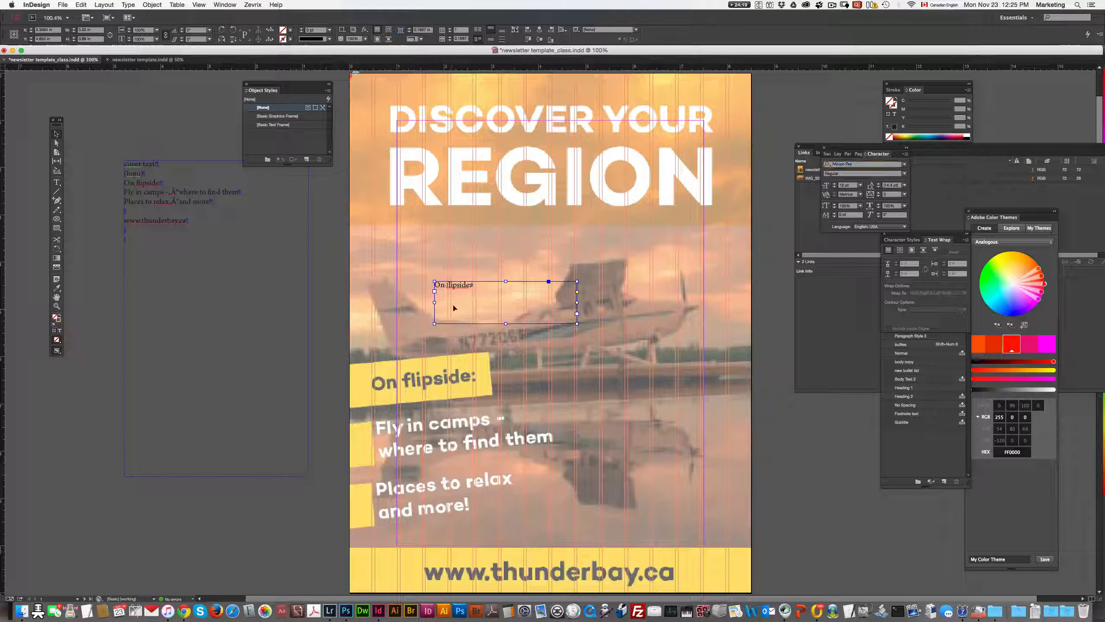
double_click(454, 300)
key("super+a")
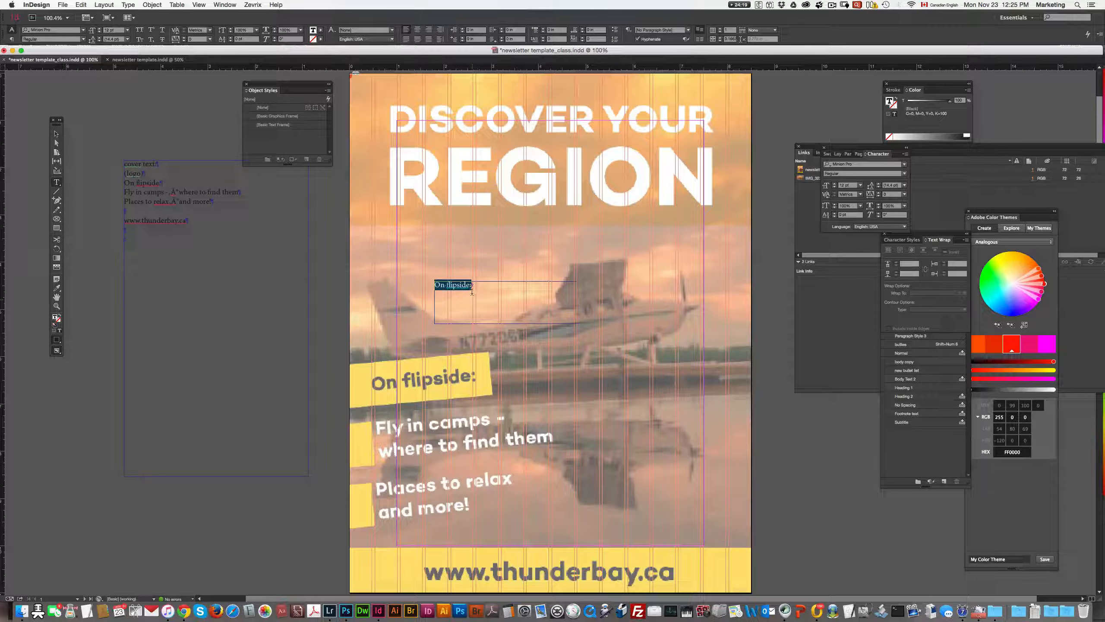
left_click_drag(472, 286, 426, 282)
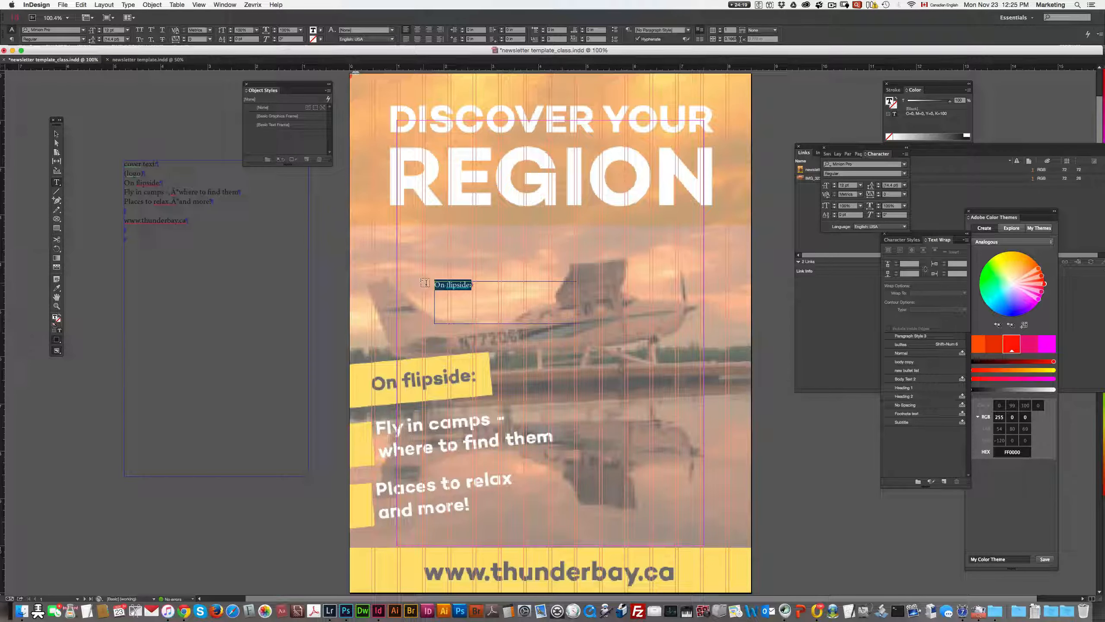
left_click(81, 31)
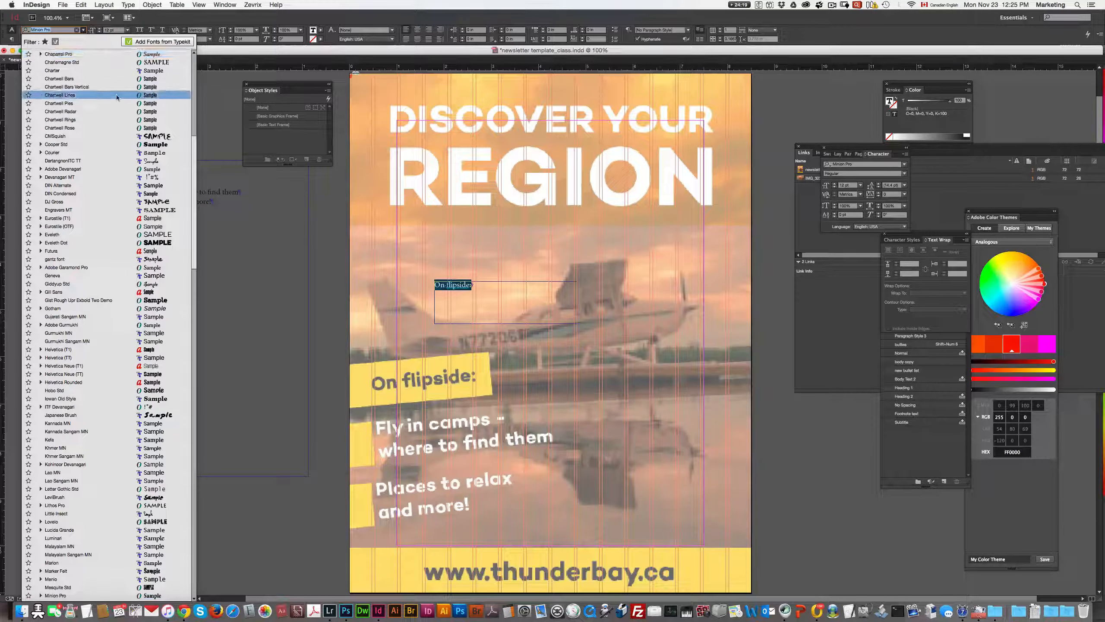
left_click(112, 139)
left_click(501, 290)
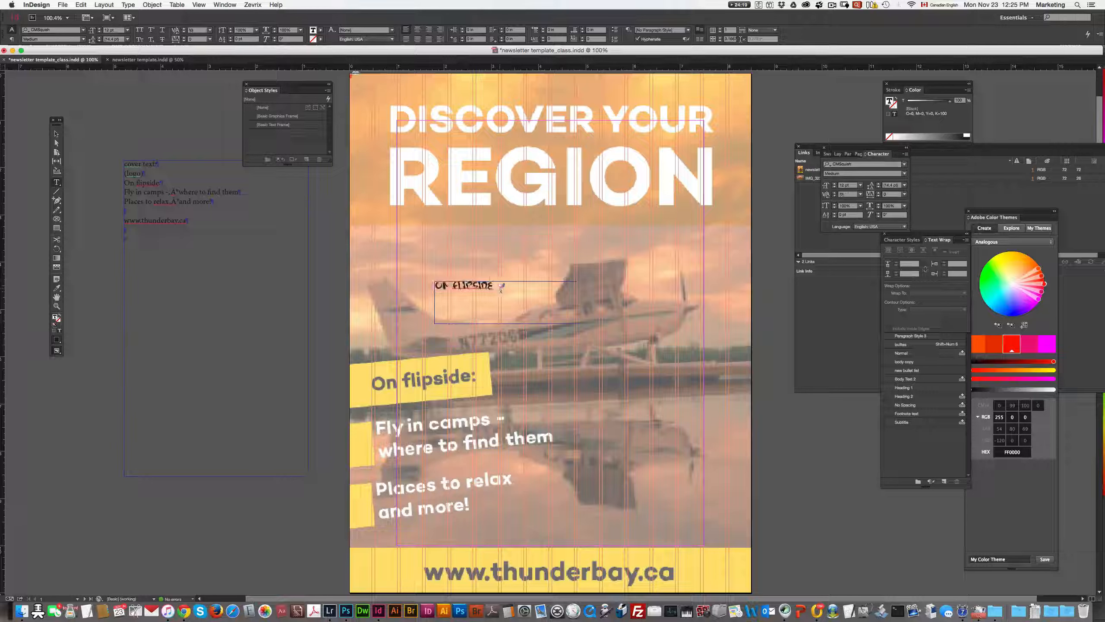
Enlarge the "On flipside:" text to 24 pt.
left_click_drag(501, 290, 433, 286)
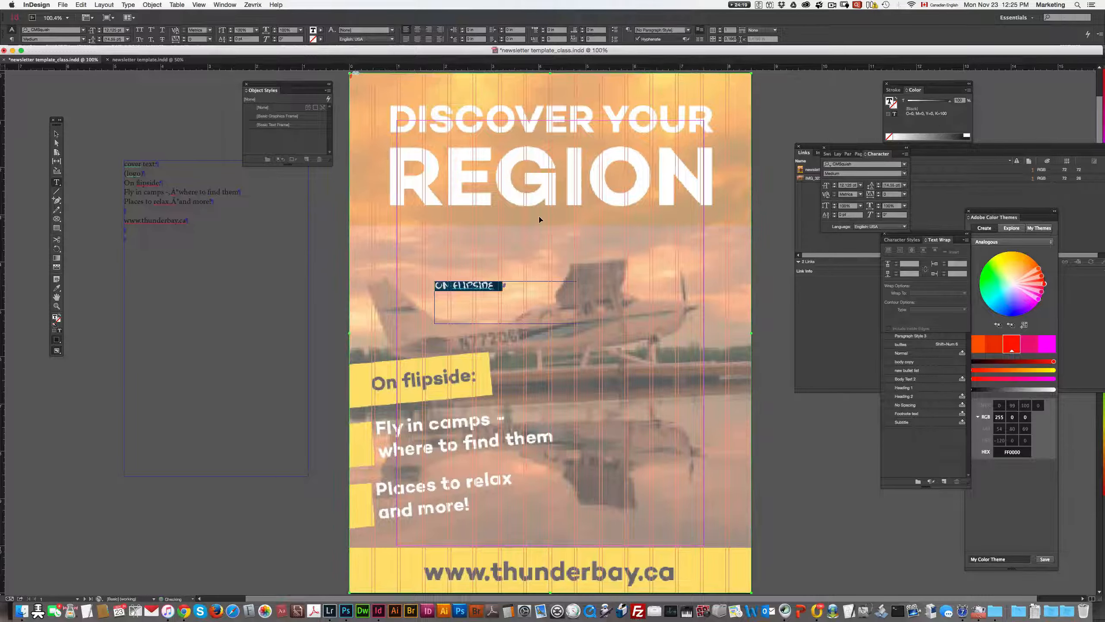
key("super+shift+period")
key("super+shift+period")
key("super+shift+period")
key("super+shift+period")
key("super+shift+period")
key("super+shift+period")
key("super+shift+period")
key("super+shift+period")
key("super+shift+period")
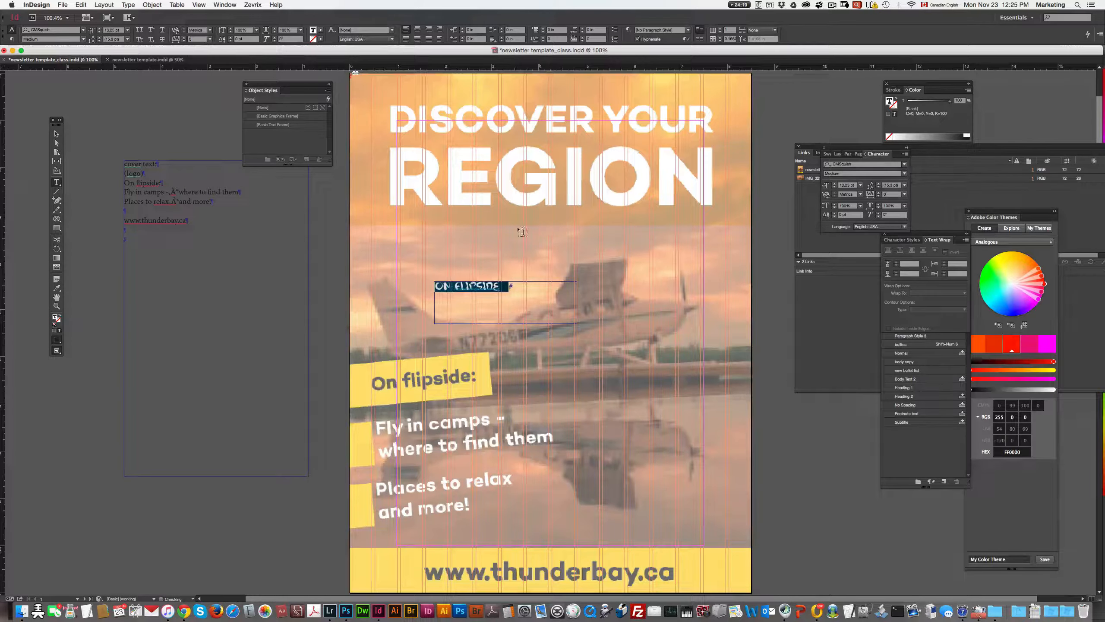
left_click(100, 30)
left_click(100, 30)
left_click(99, 30)
left_click(100, 30)
left_click(99, 30)
left_click(100, 30)
left_click(100, 30)
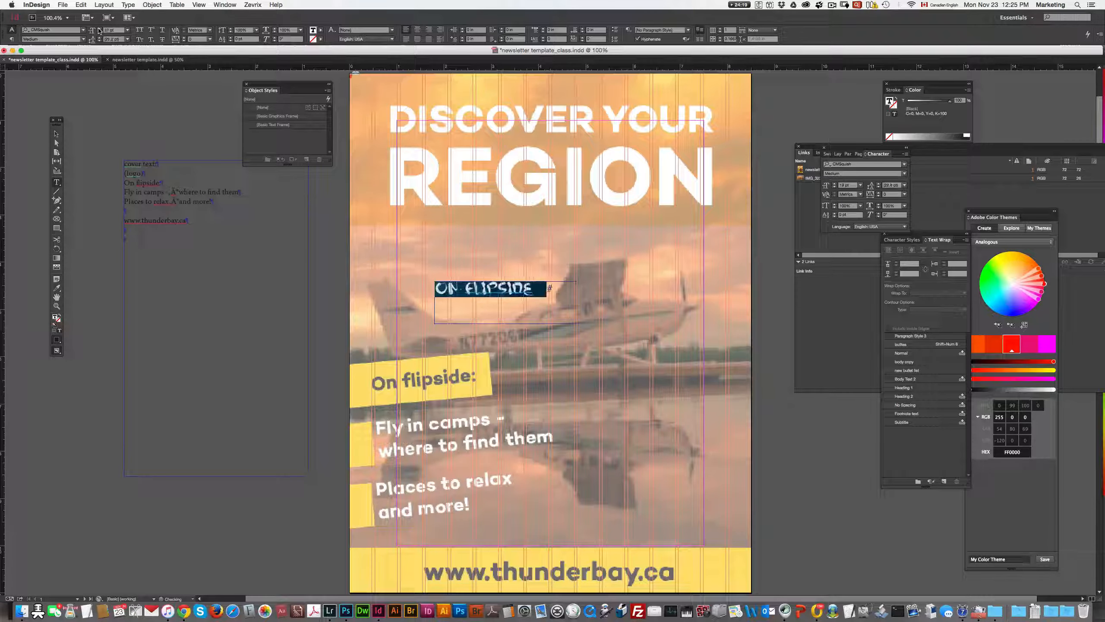
left_click(100, 30)
left_click(99, 30)
left_click(100, 30)
left_click(99, 30)
Shorten the "On flipside:" text frame from its lower edge to fit the single enlarged line more closely.
left_click(55, 135)
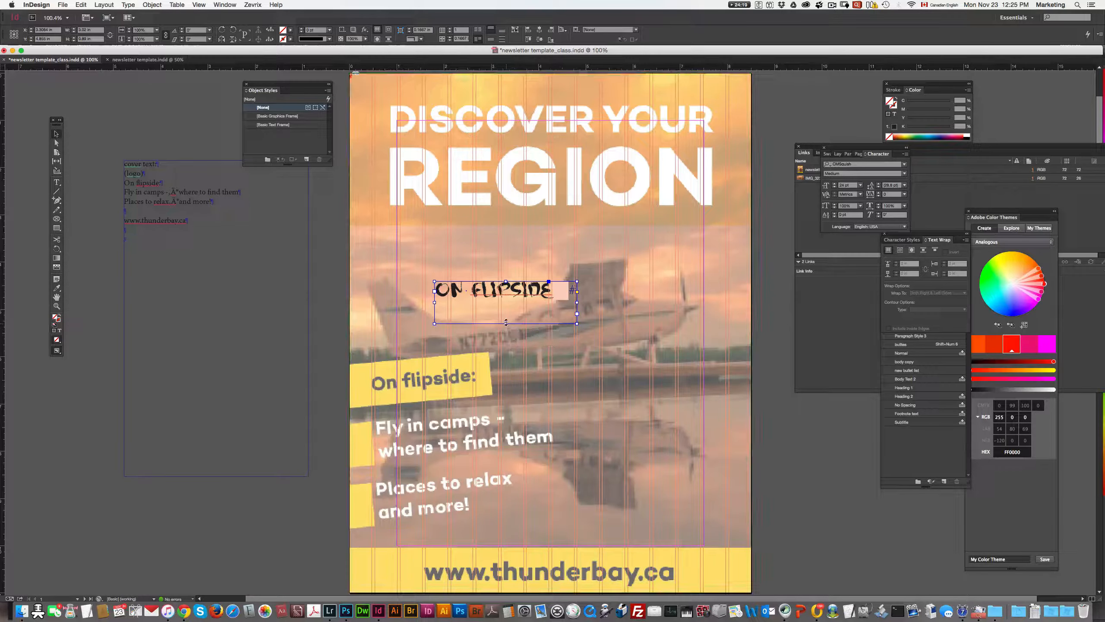
left_click_drag(506, 323, 506, 309)
left_click(780, 315)
left_click(542, 302)
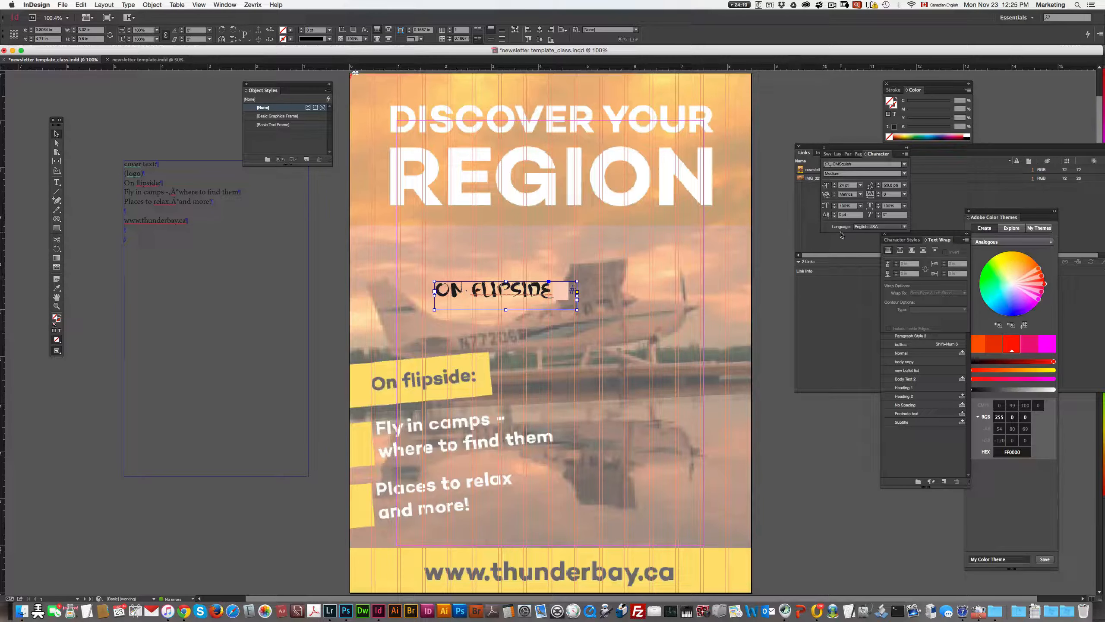
Lock the text layer and turn on the visibility of the logo and top colour layers.
key("F7")
left_click(833, 170)
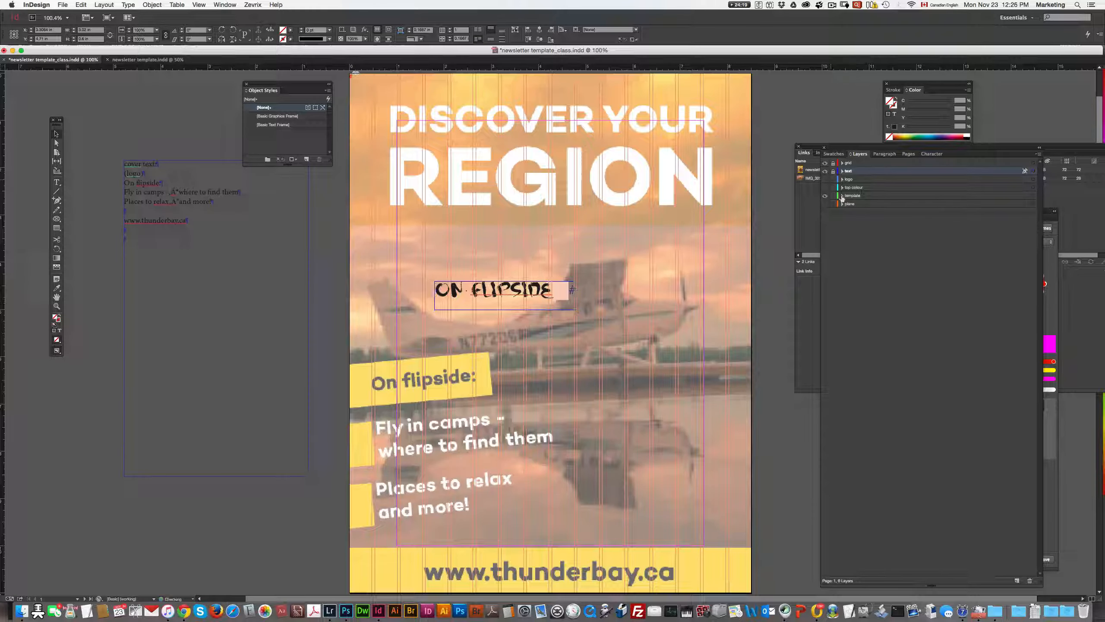
left_click(825, 204)
left_click(825, 204)
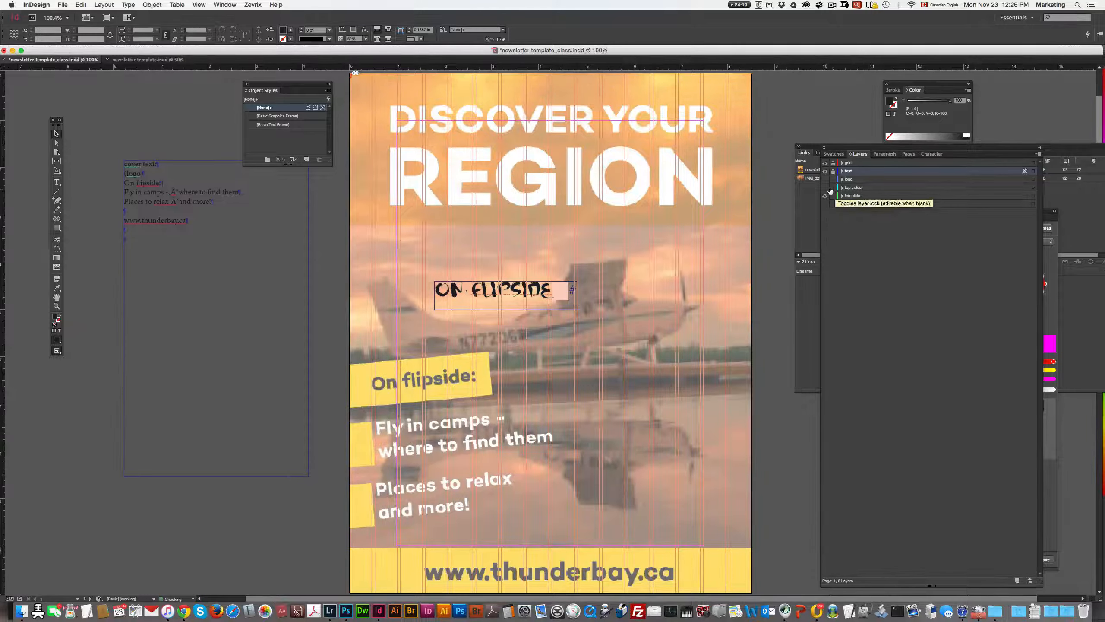
left_click(825, 187)
left_click(826, 188)
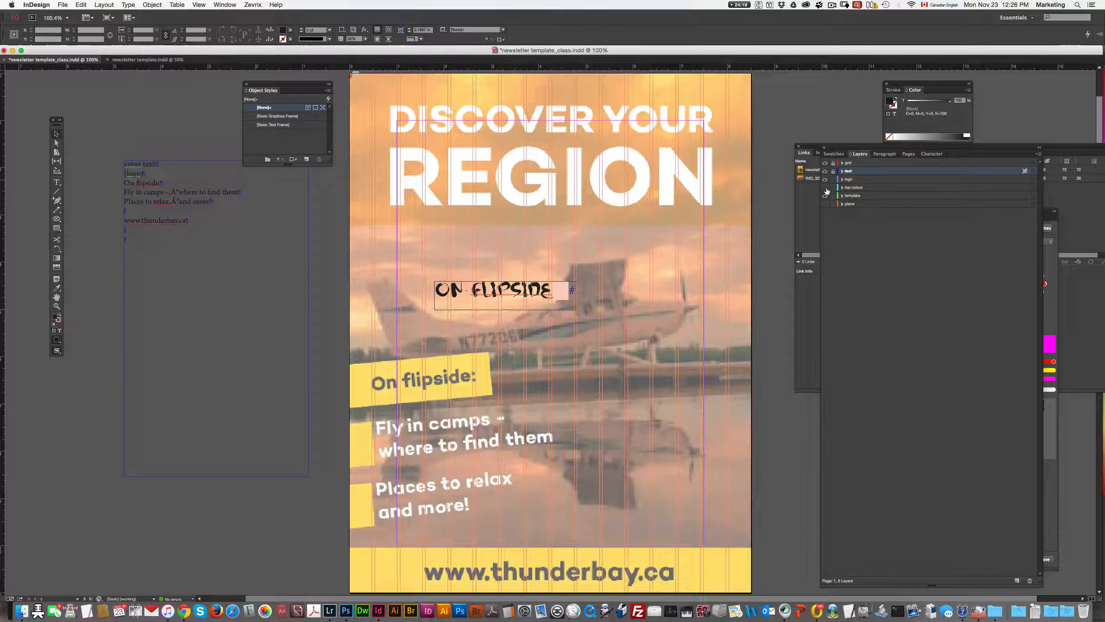
left_click(825, 188)
left_click(747, 581)
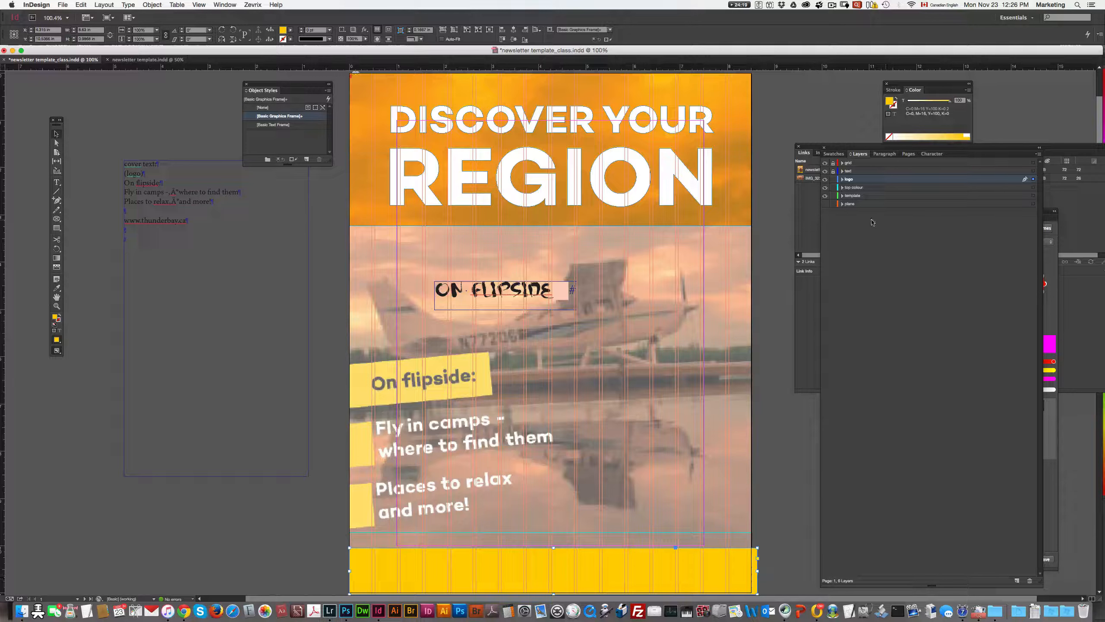
Make the text layer active and draw a wide rectangle overlapping the upper part of the "On flipside:" frame.
left_click(850, 171)
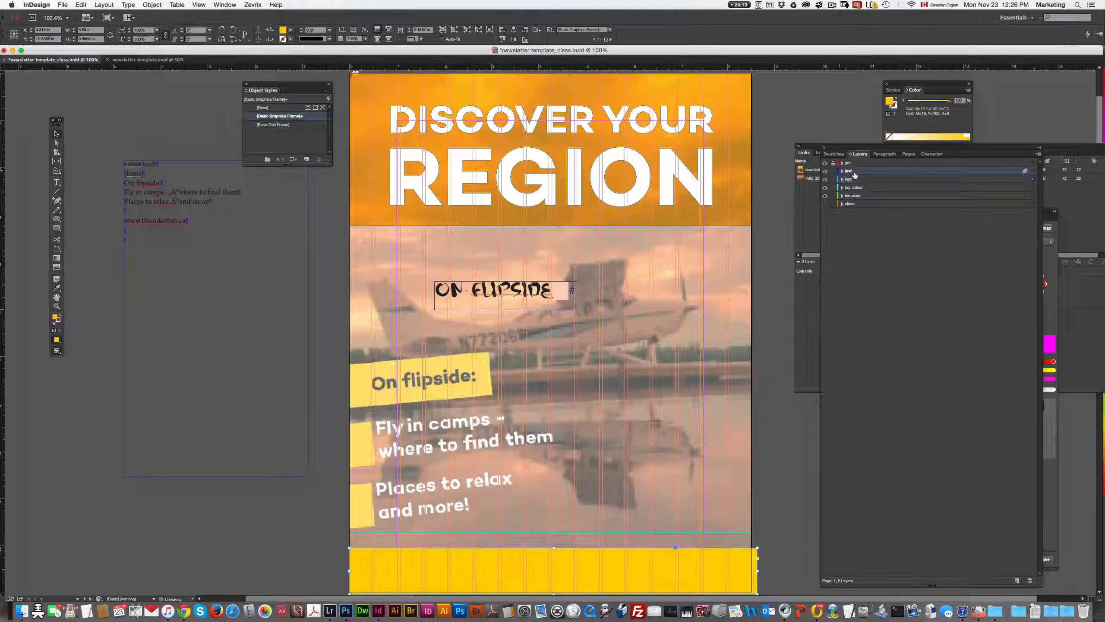
double_click(850, 171)
key("F6")
key("F6")
left_click(56, 228)
mouse_move(390, 244)
left_mouse_down()
mouse_move(518, 282)
mouse_move(590, 287)
left_mouse_up()
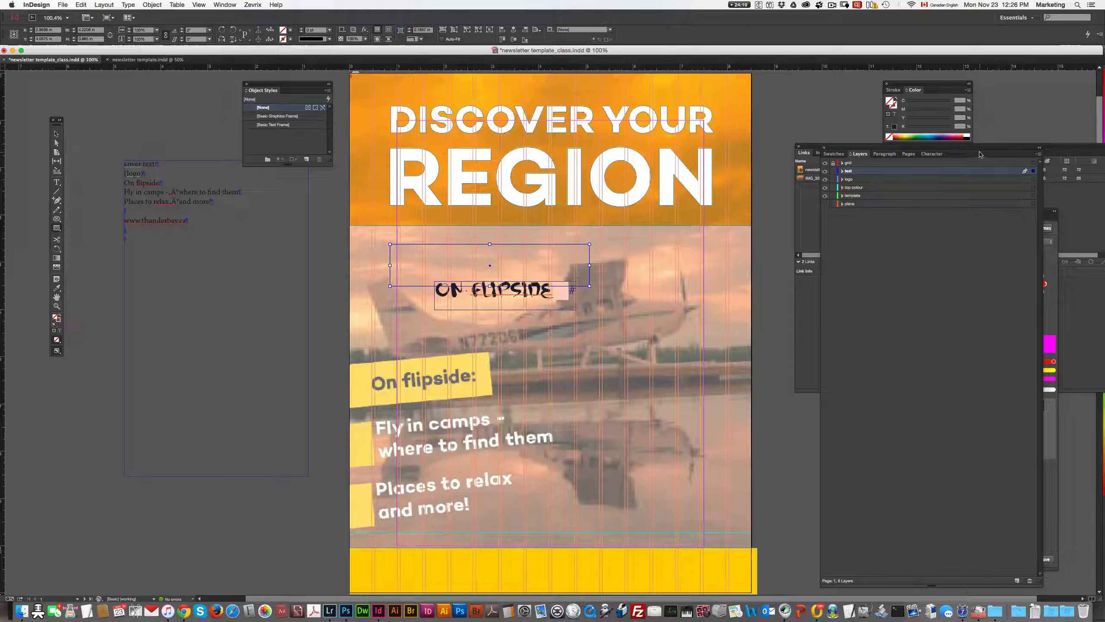
Fill the new rectangle with the footer bar's golden yellow swatch and shift it slightly down over the text.
left_click(830, 155)
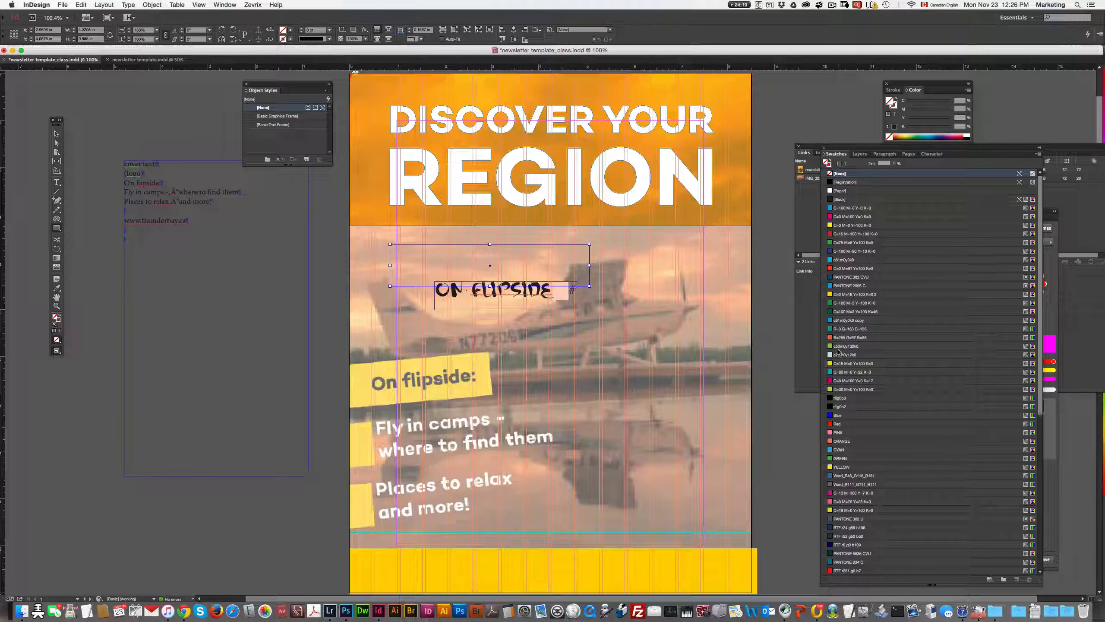
left_click(843, 467)
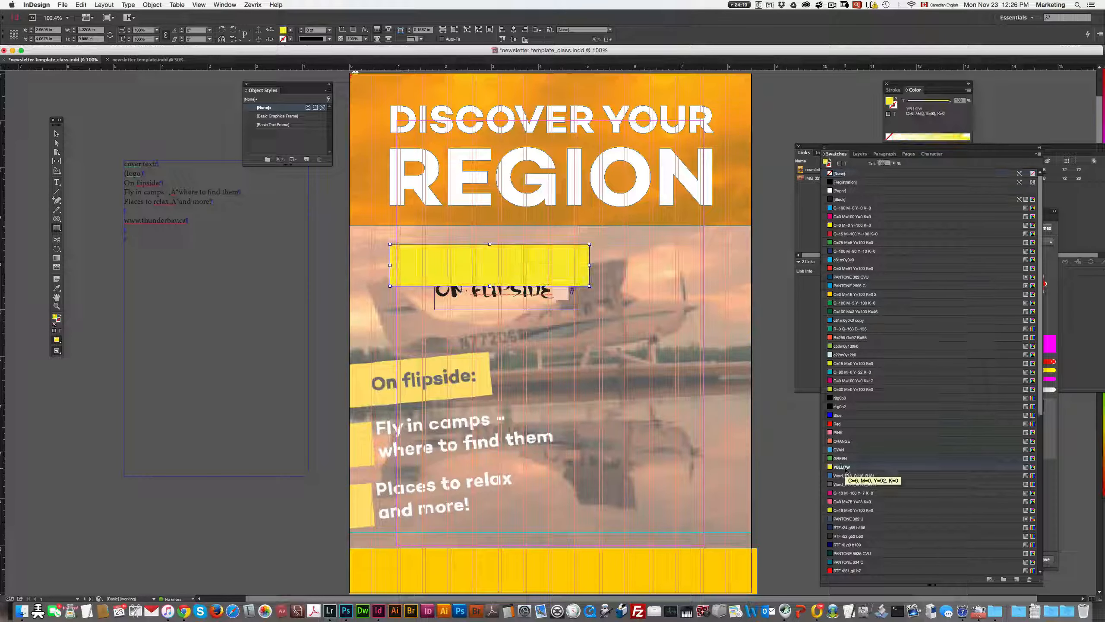
left_click(839, 296)
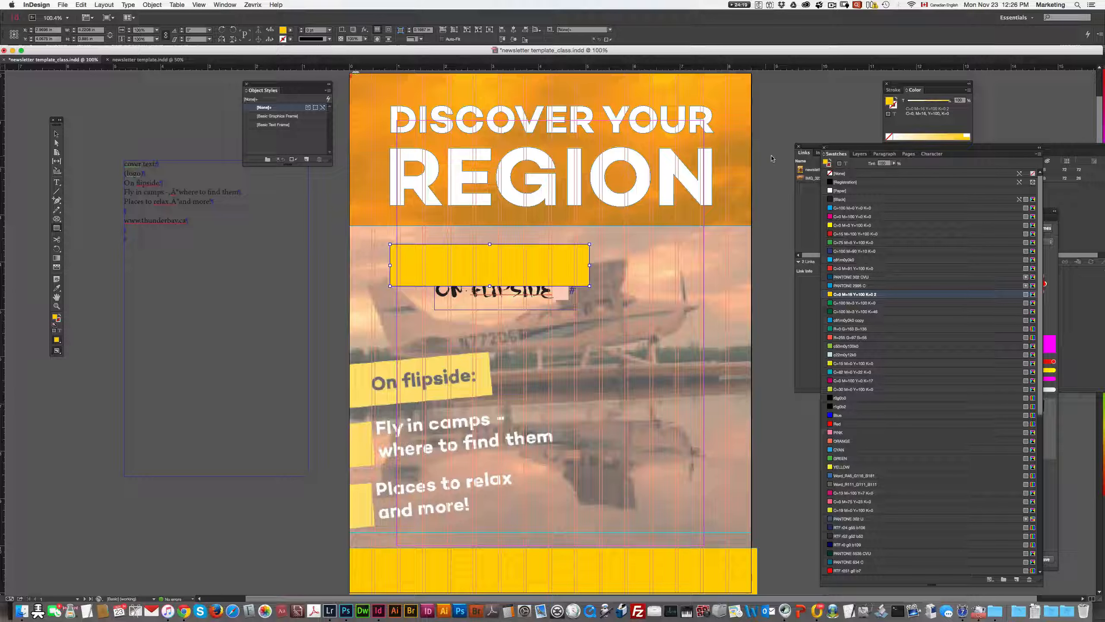
left_click_drag(561, 276, 532, 285)
Bring the "On flipside:" text frame to the front and move it up onto the yellow rectangle.
left_click(512, 307)
left_click(523, 310)
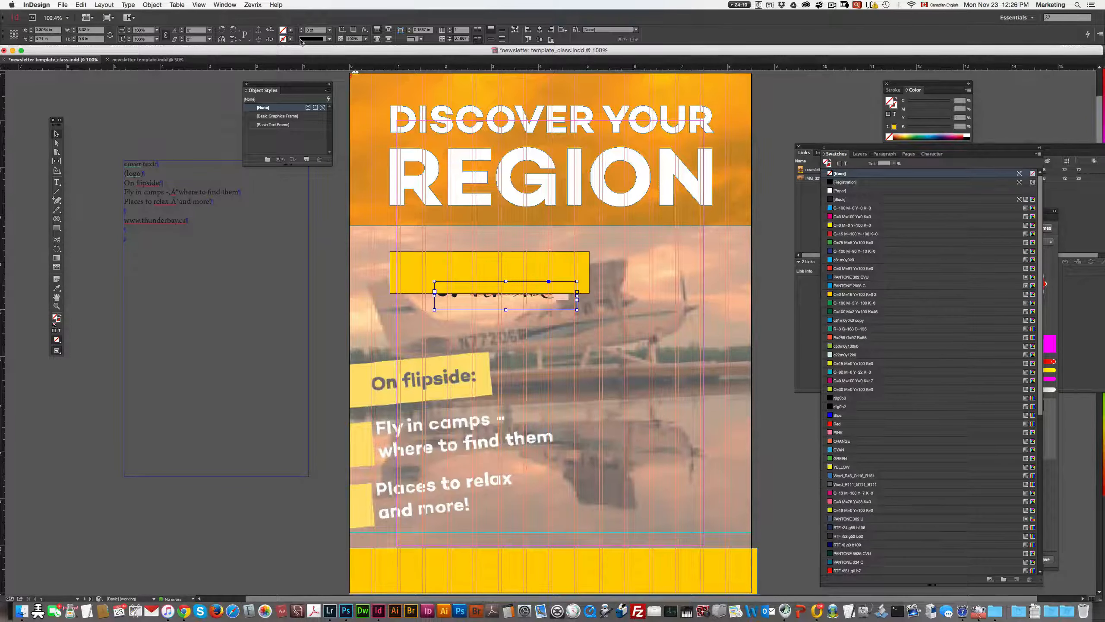
right_click(510, 293)
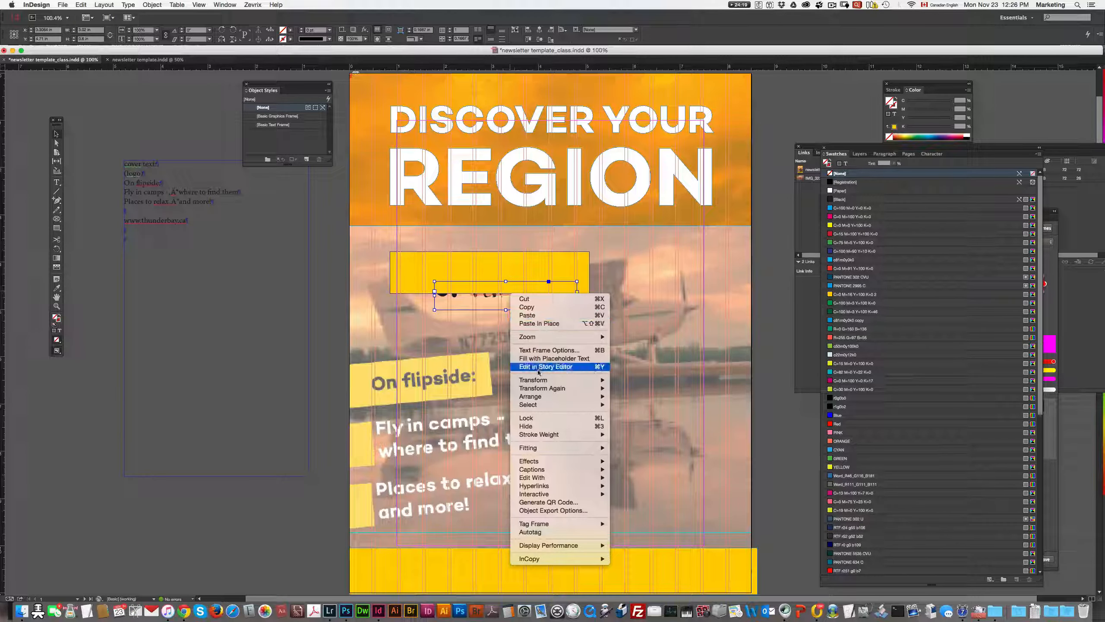
mouse_move(535, 396)
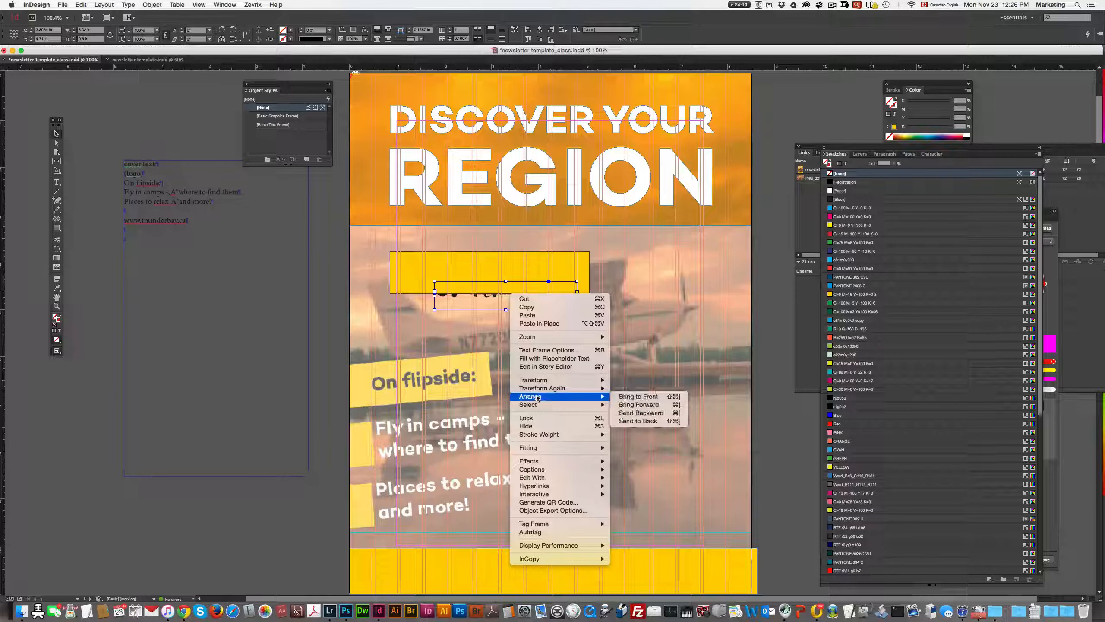
left_click(641, 397)
left_click_drag(534, 298, 585, 269)
Try to replace the blank colon character at the end of the "On flipside:" line with a new colon.
key("t")
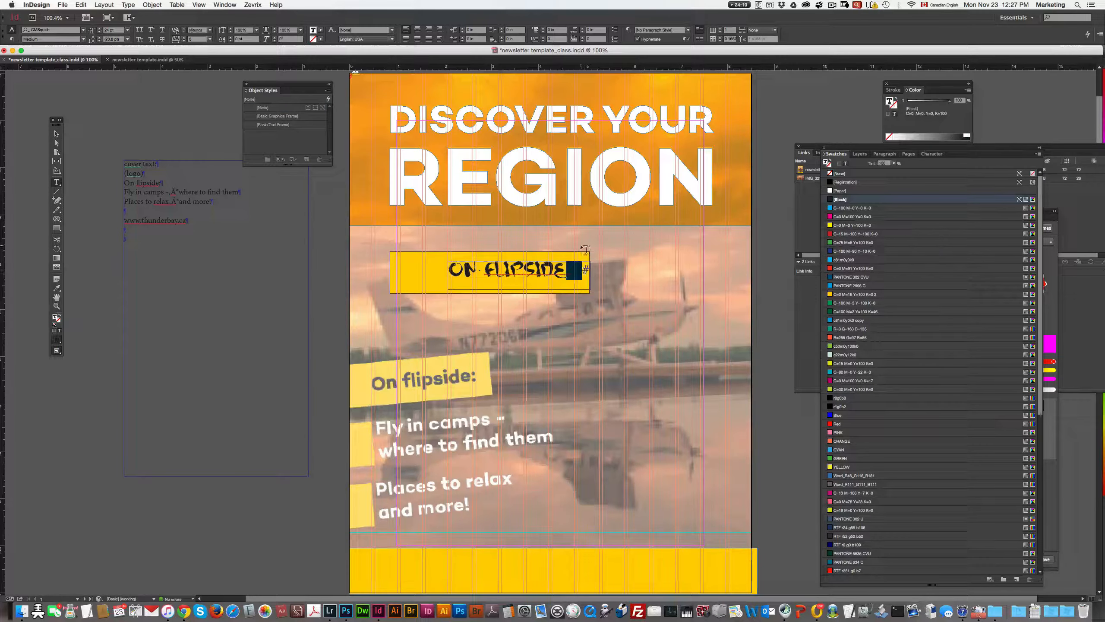
key("BackSpace")
type(":")
key("BackSpace")
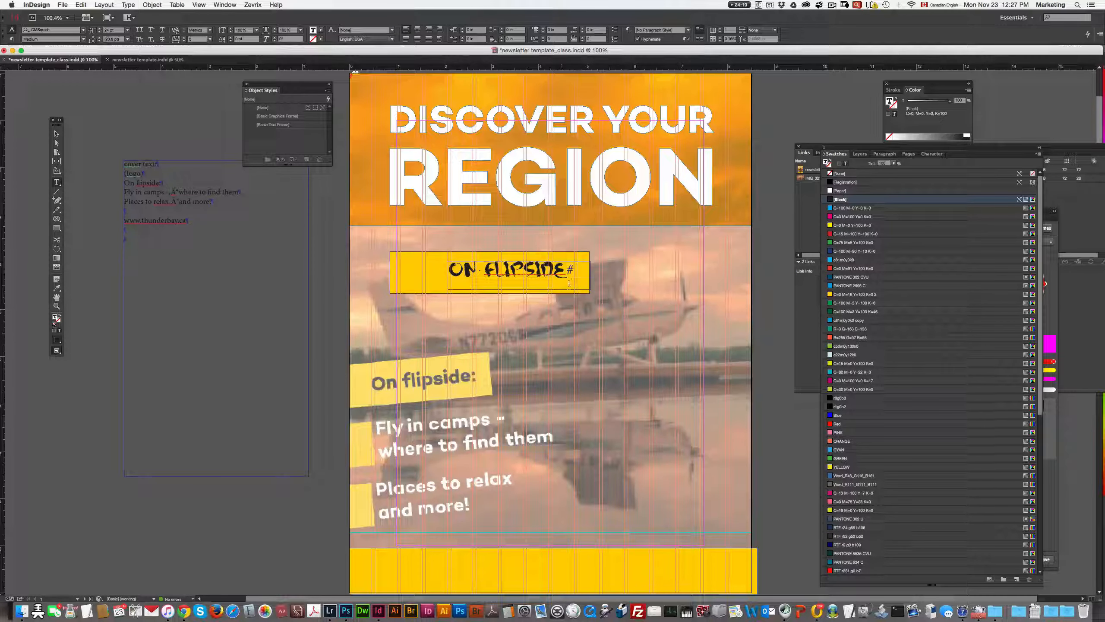
Change the whole "On flipside:" line to a mixed-case serif font that includes a colon, and leave text editing.
key("super+a")
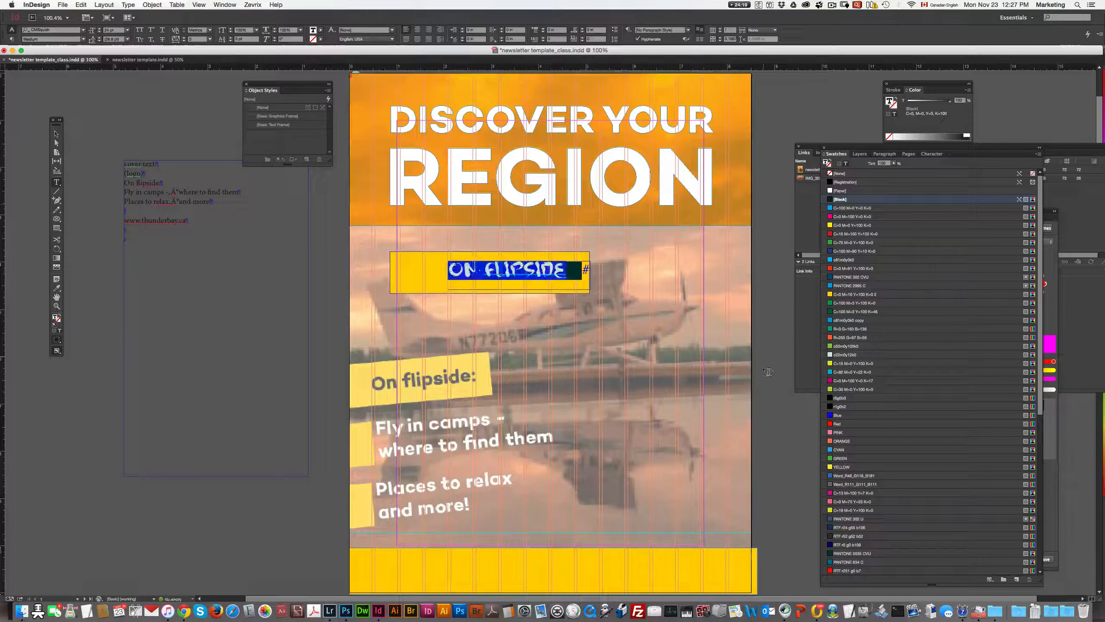
left_click(82, 32)
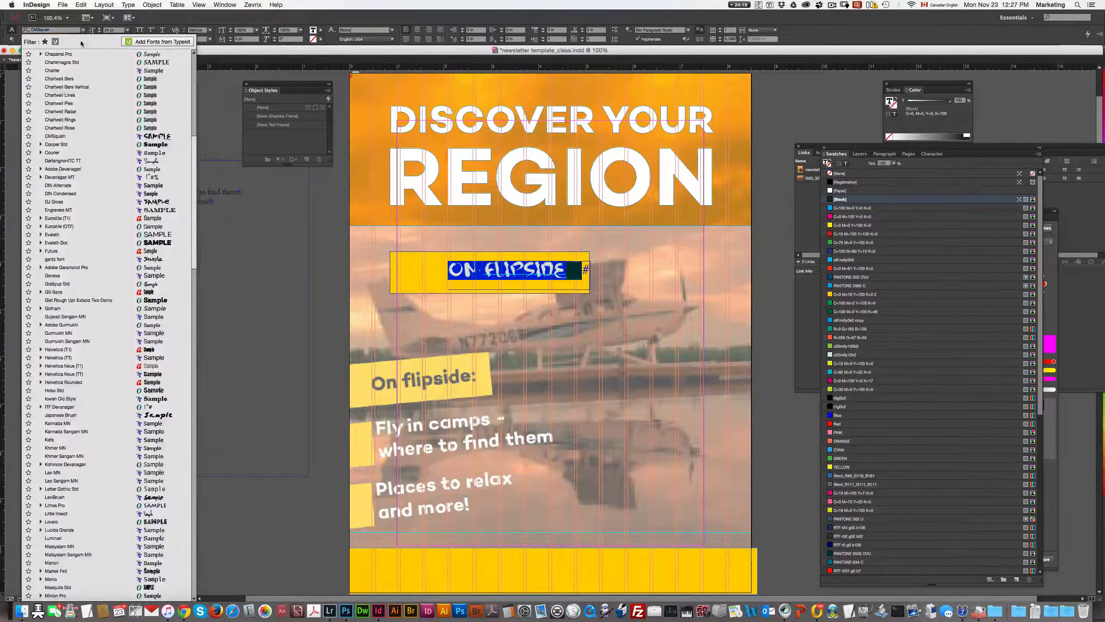
left_click(76, 212)
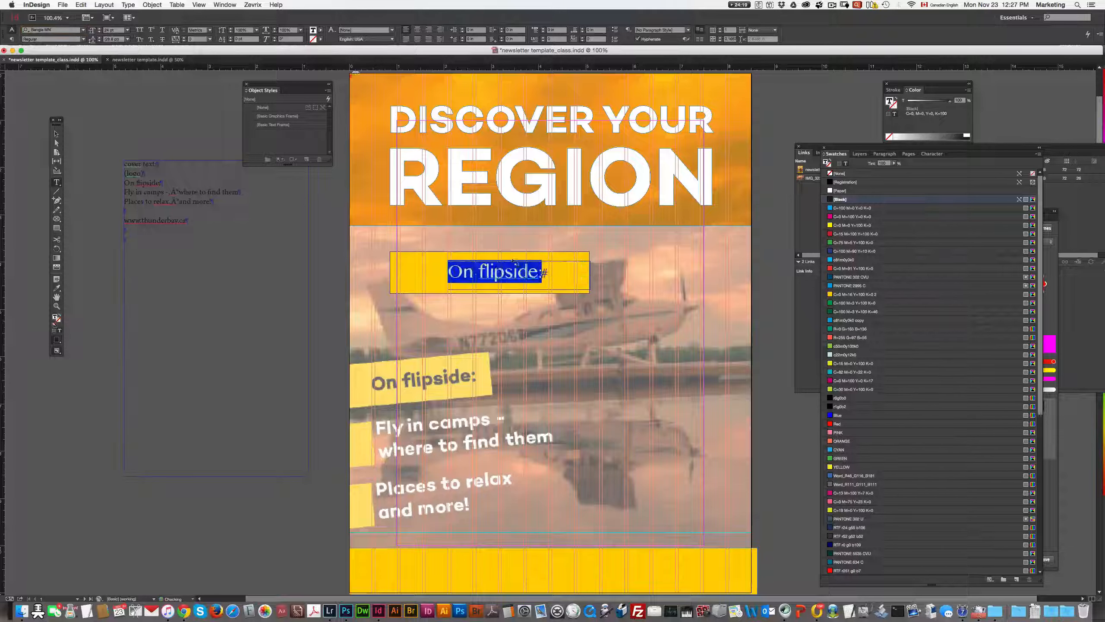
left_click(512, 270)
left_click_drag(549, 282, 448, 268)
key("Escape")
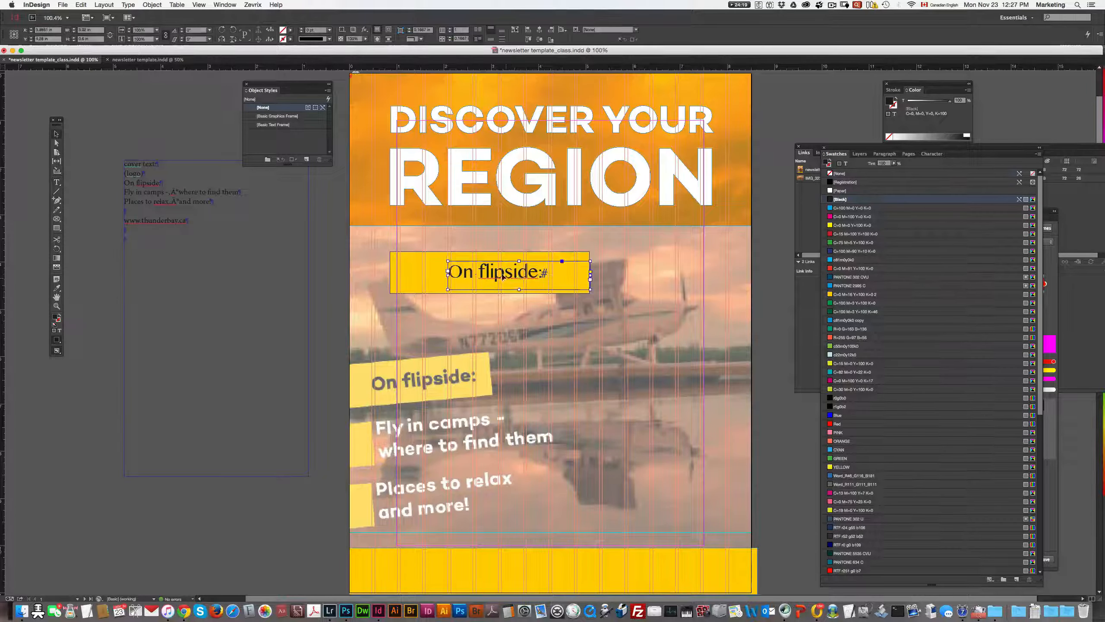
Move the "On flipside:" text frame toward the yellow rectangle's right end and narrow it to finish at the rectangle's right edge.
left_click_drag(516, 273, 552, 275)
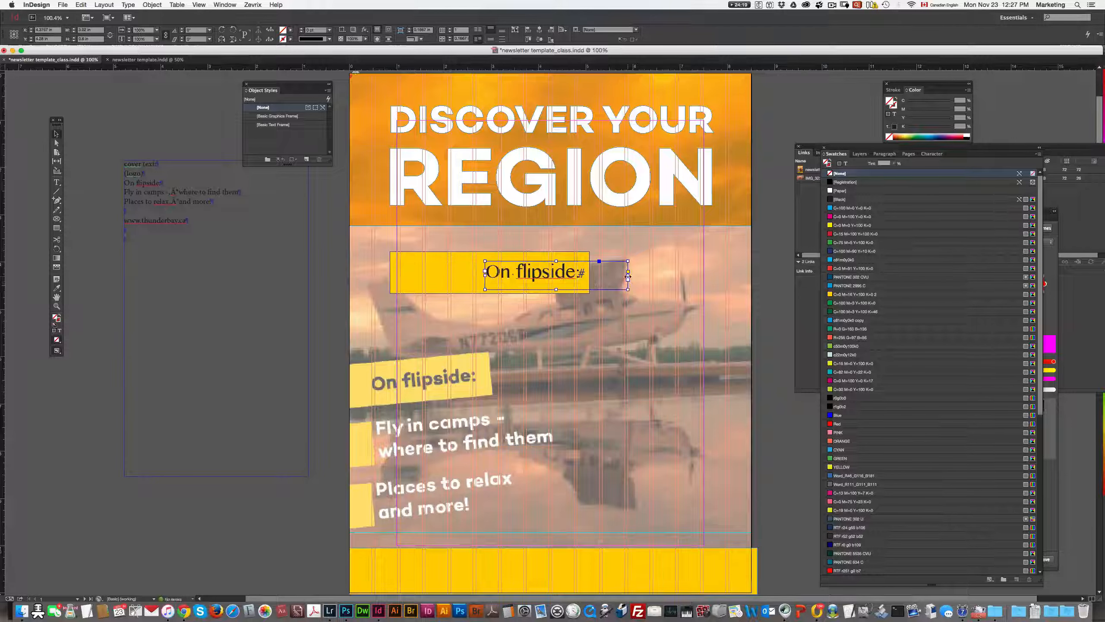
left_click_drag(631, 280, 589, 279)
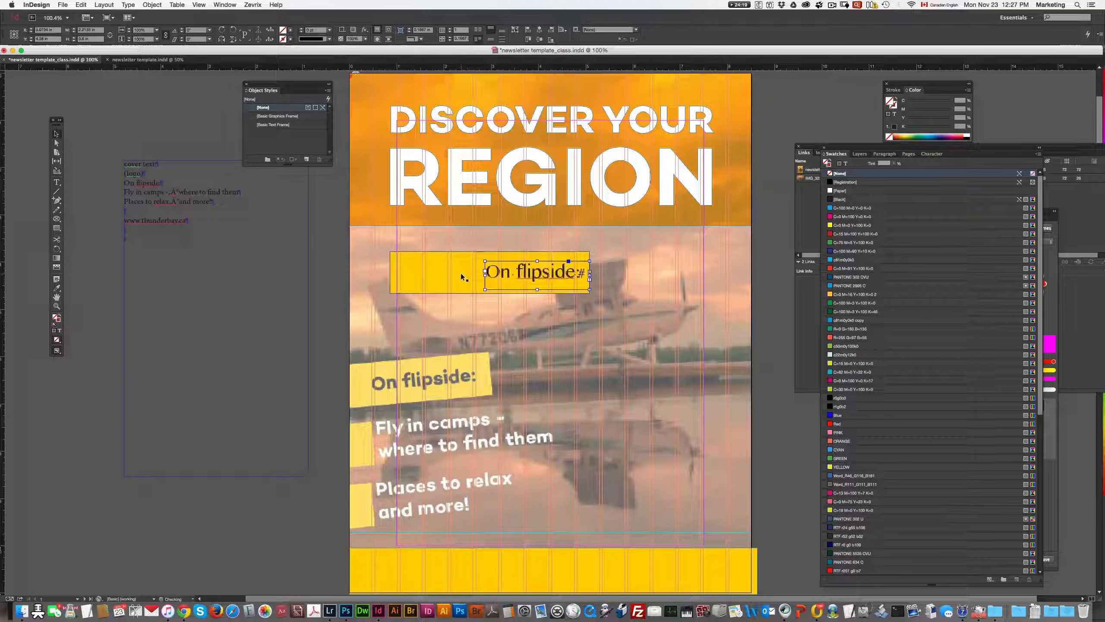
left_click(802, 262)
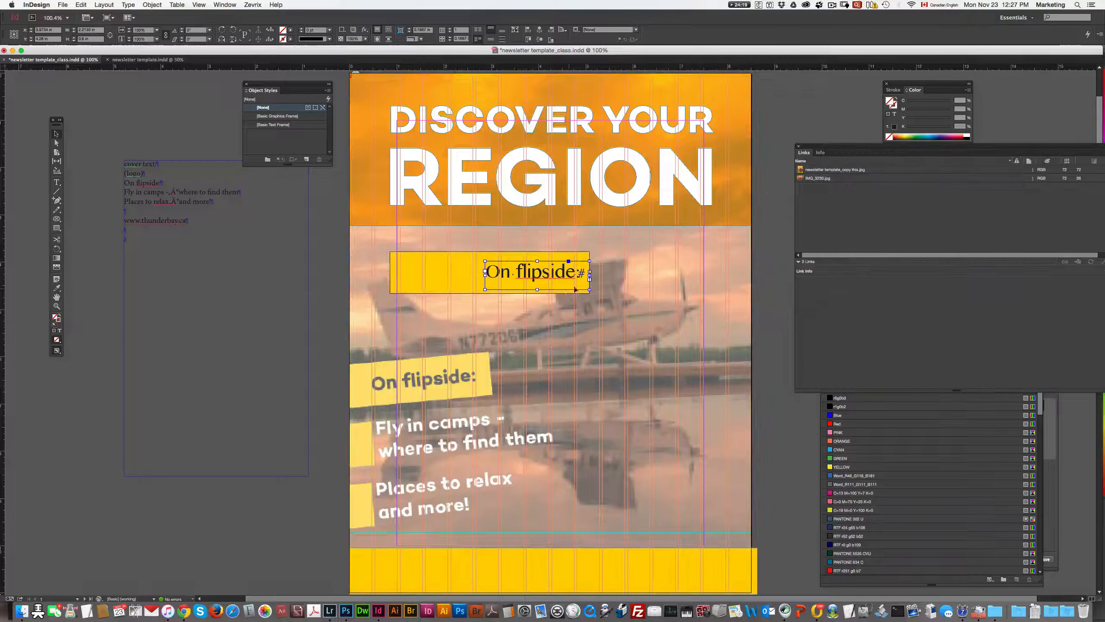
left_click(786, 187)
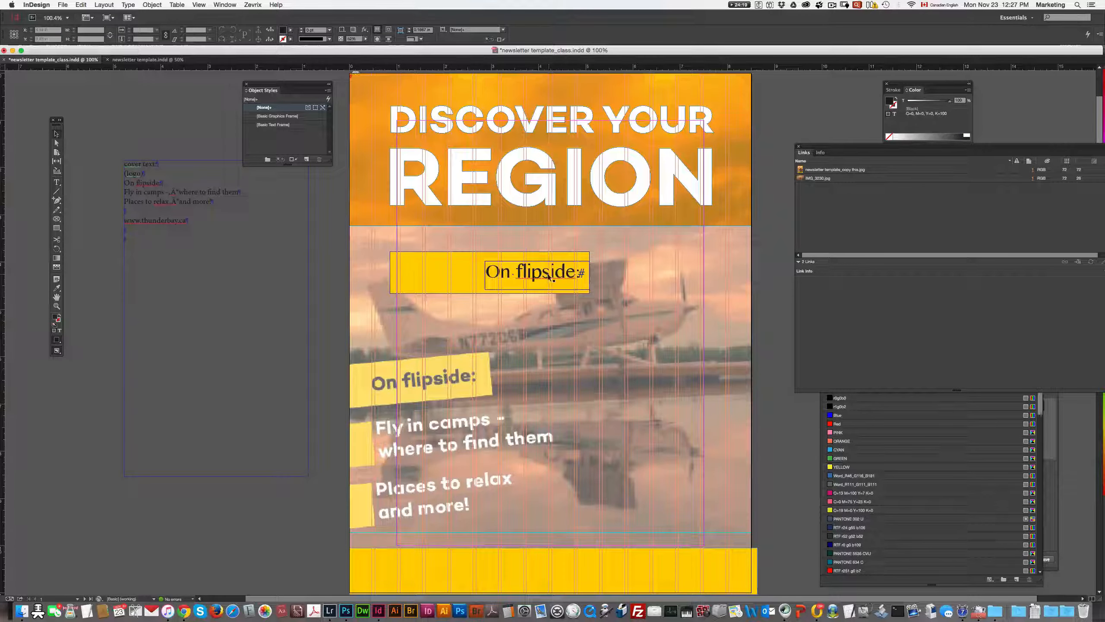
Group the "On flipside:" text frame with the yellow rectangle behind it.
left_click(533, 278)
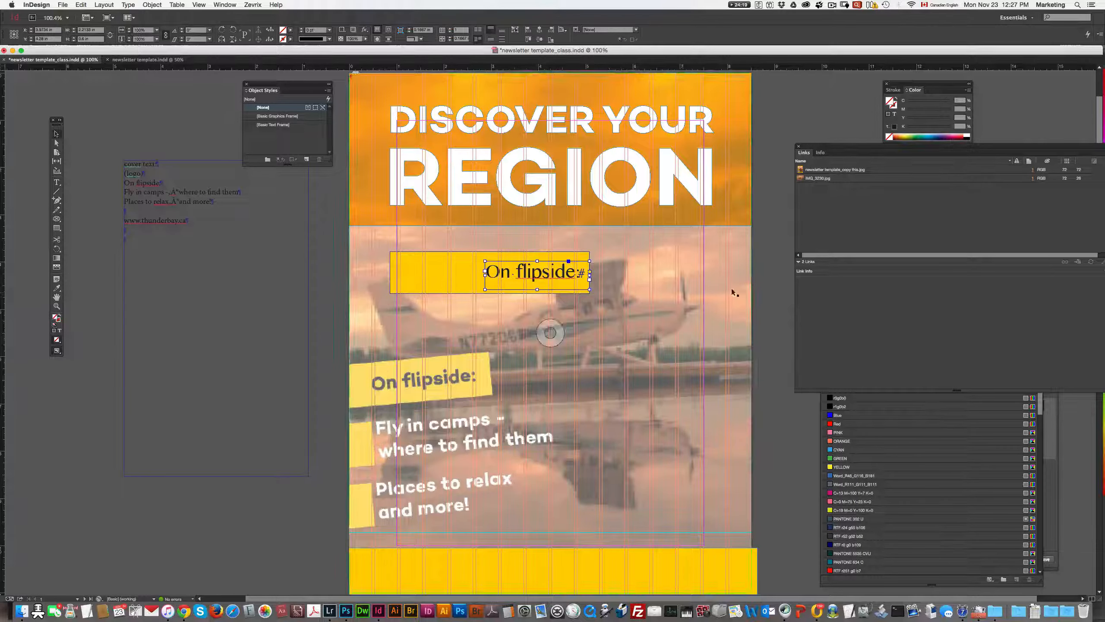
left_click(457, 265, "shift")
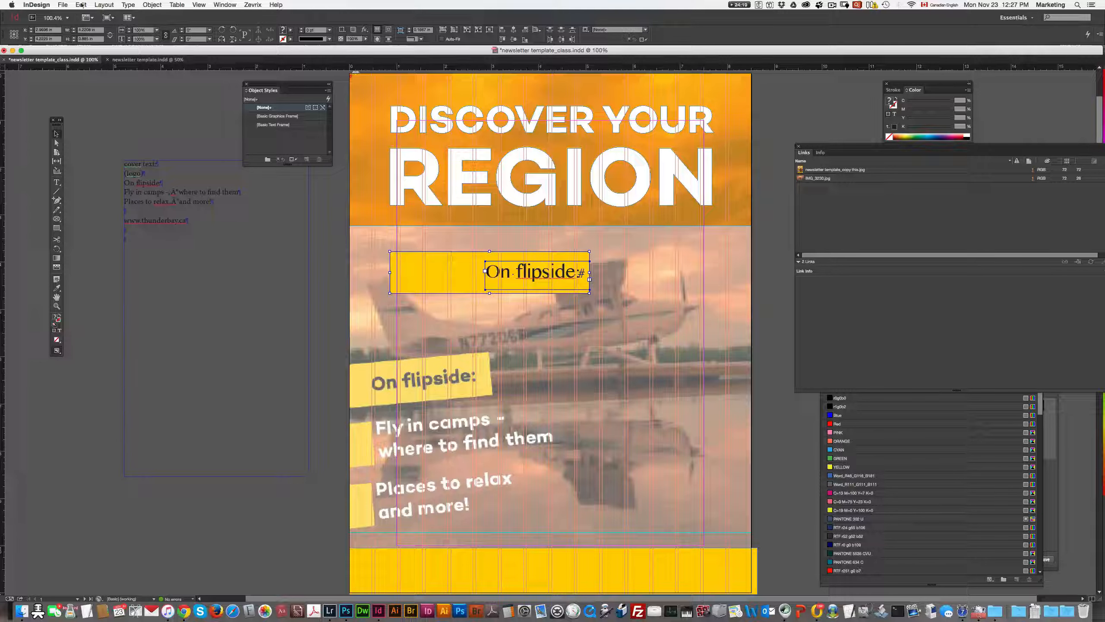
left_click(152, 5)
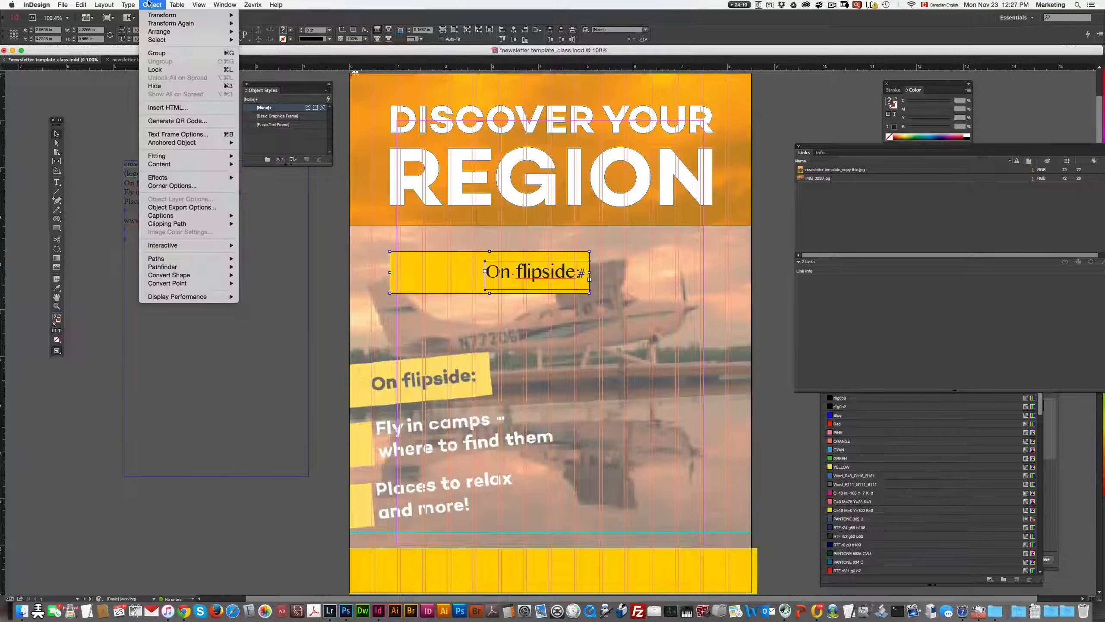
left_click(172, 54)
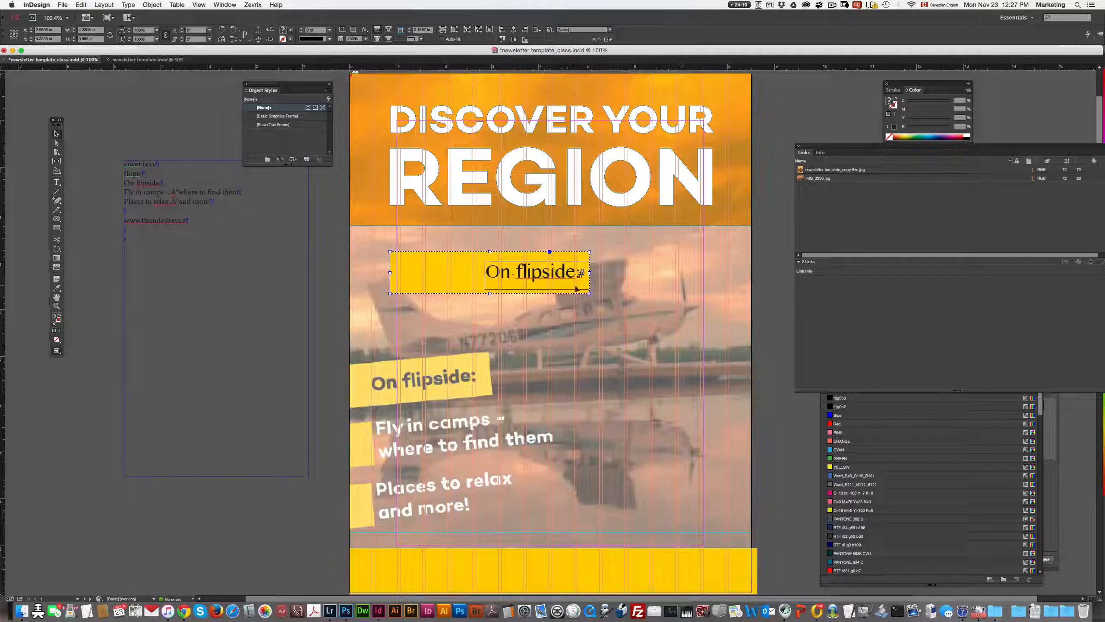
Place the "On flipside:" group over the template's matching label and rotate it counter-clockwise to follow the label's slant.
left_click_drag(579, 282, 481, 382)
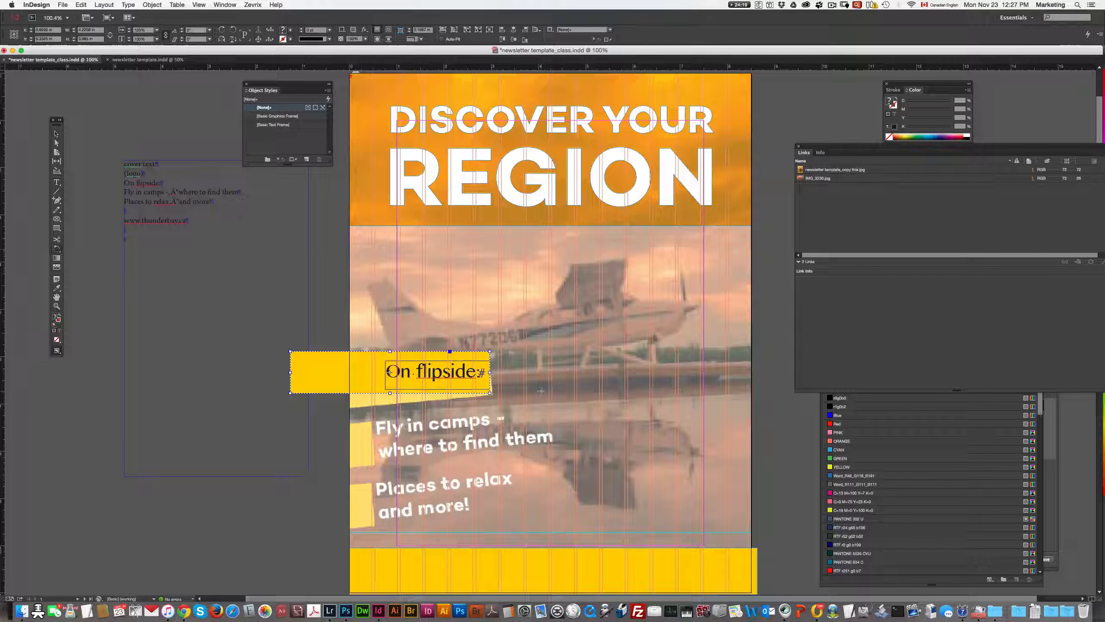
left_click_drag(541, 390, 549, 368)
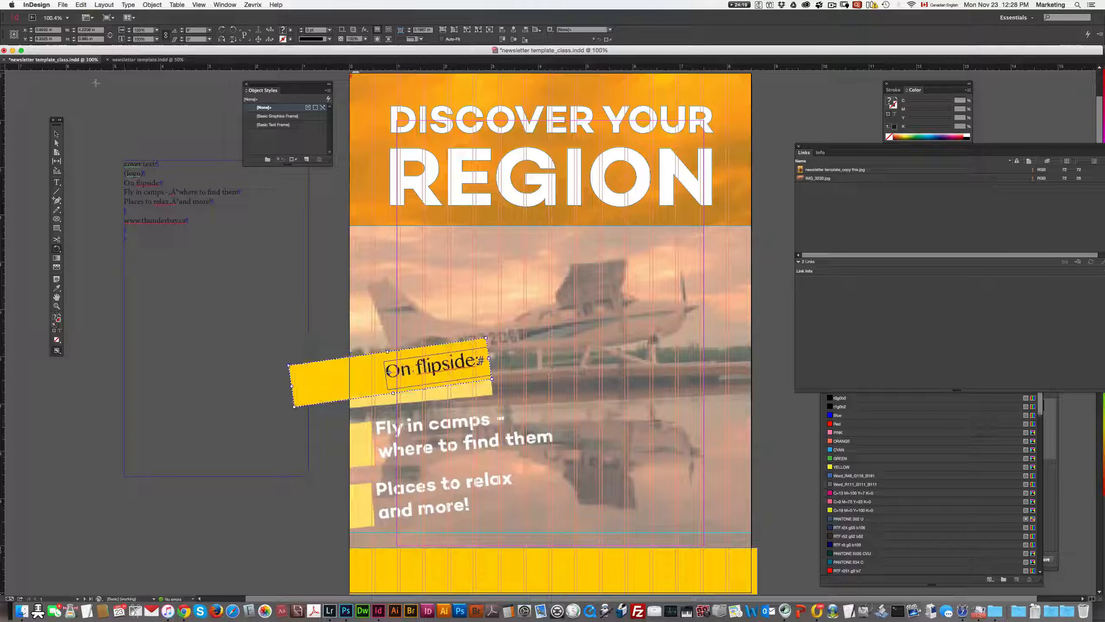
left_click(186, 33)
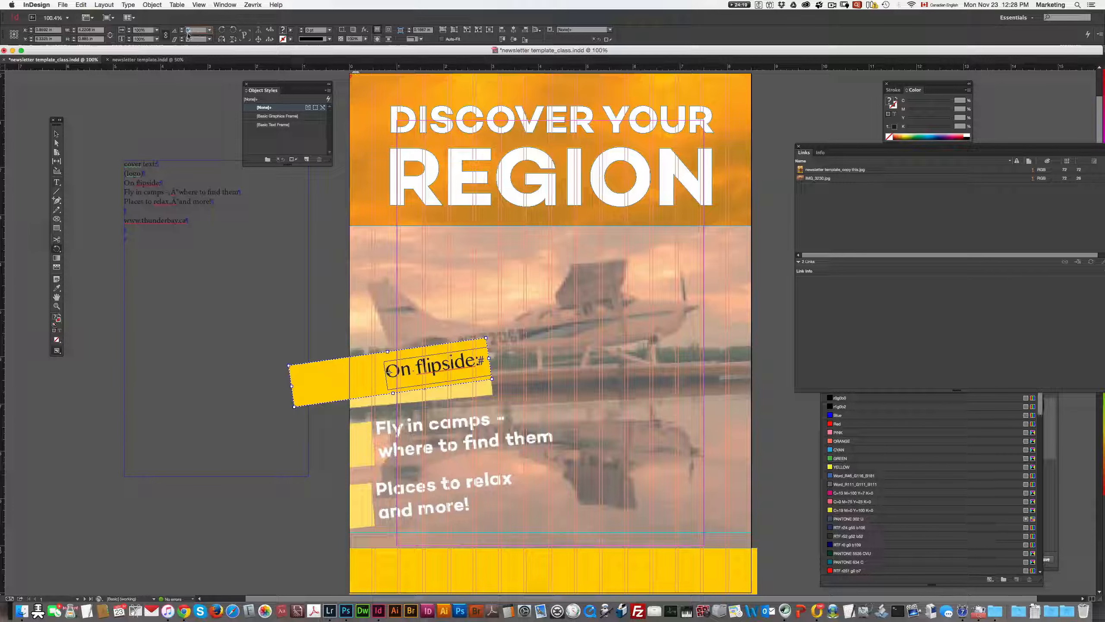
left_click(56, 134)
left_click_drag(467, 377, 471, 392)
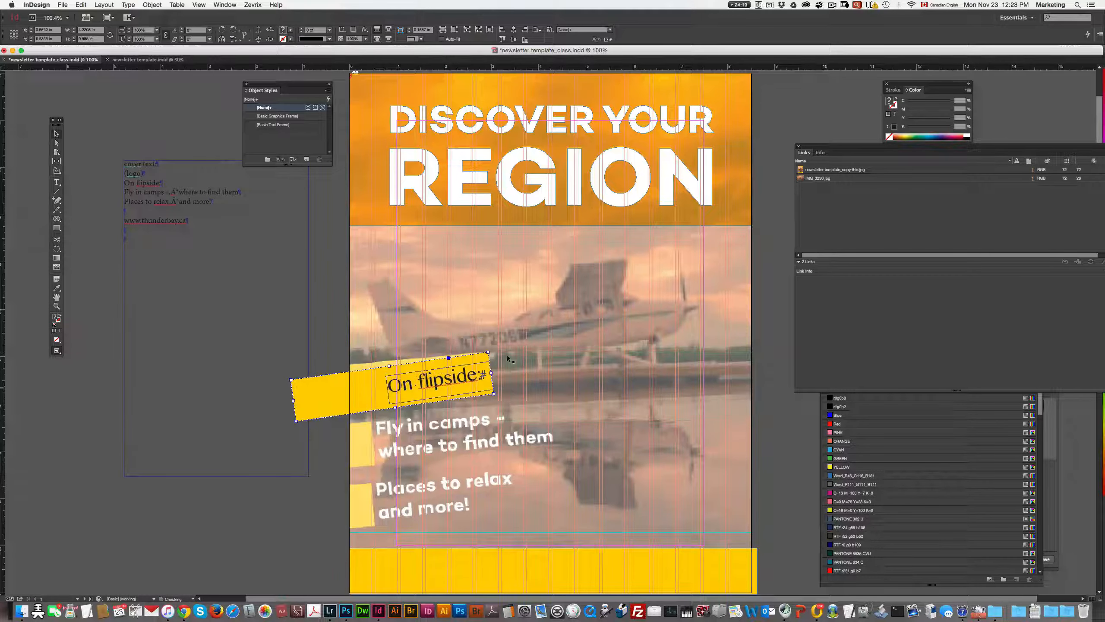
left_click(476, 381)
left_click(476, 380)
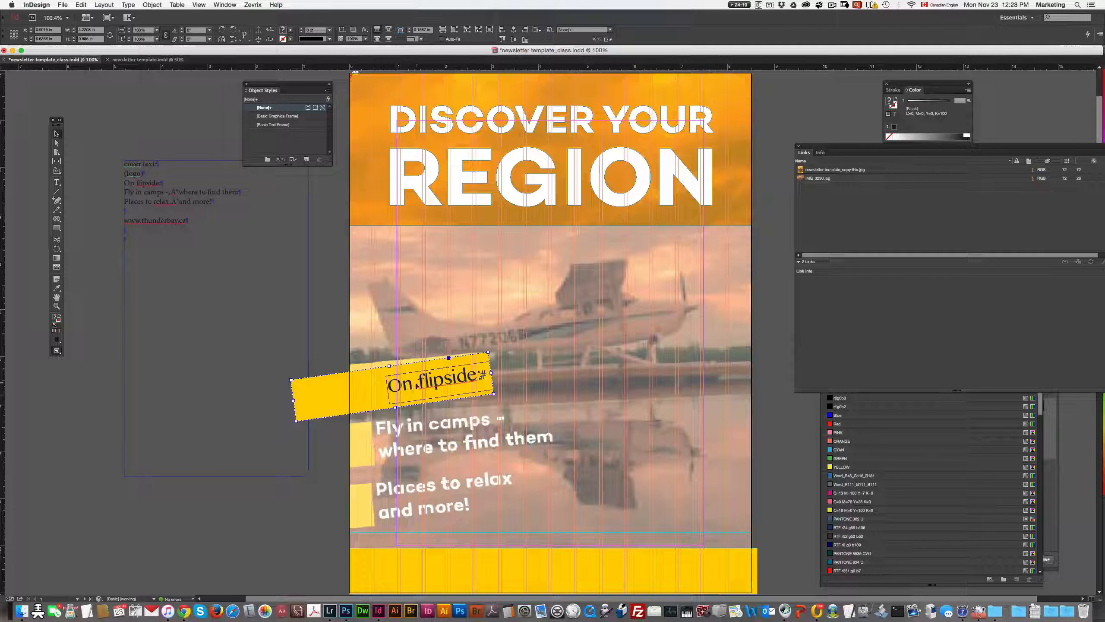
left_click(320, 340)
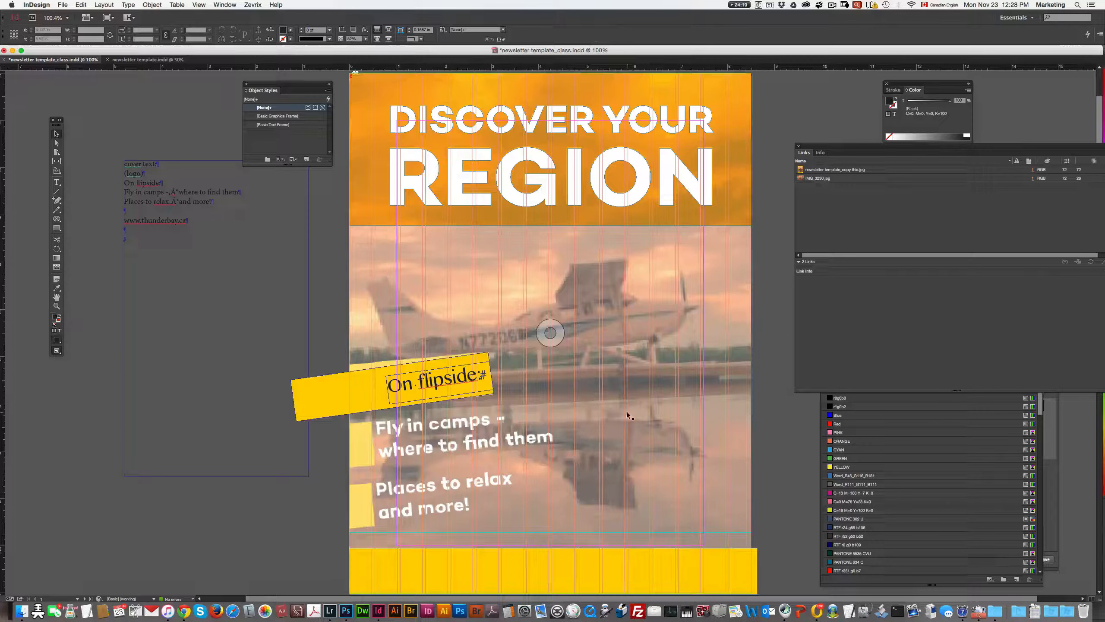
left_click(438, 389)
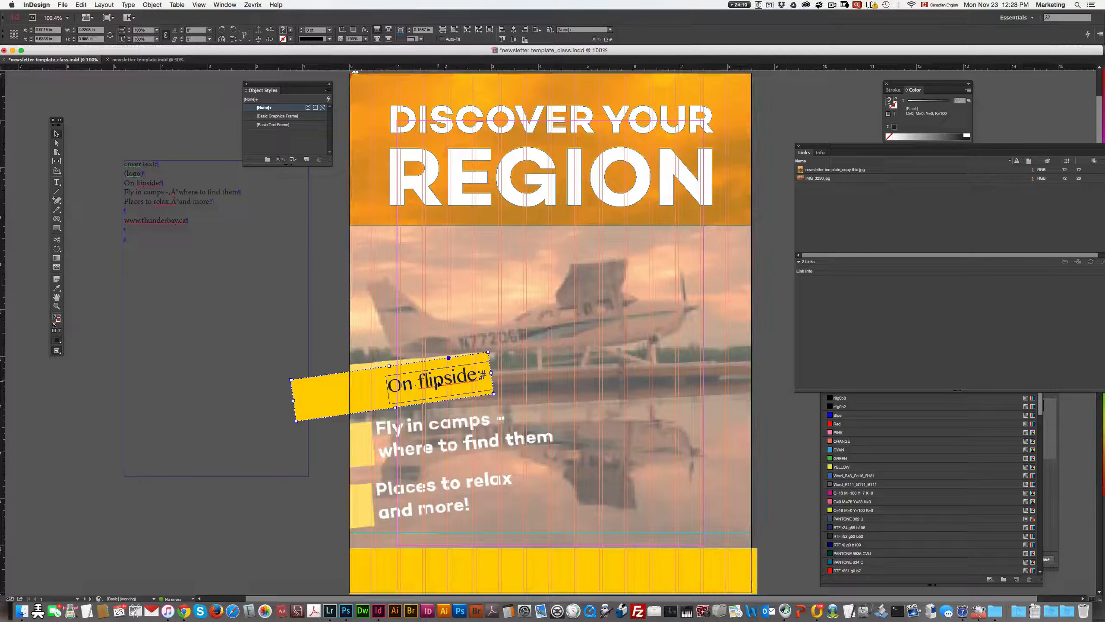
right_click(433, 400)
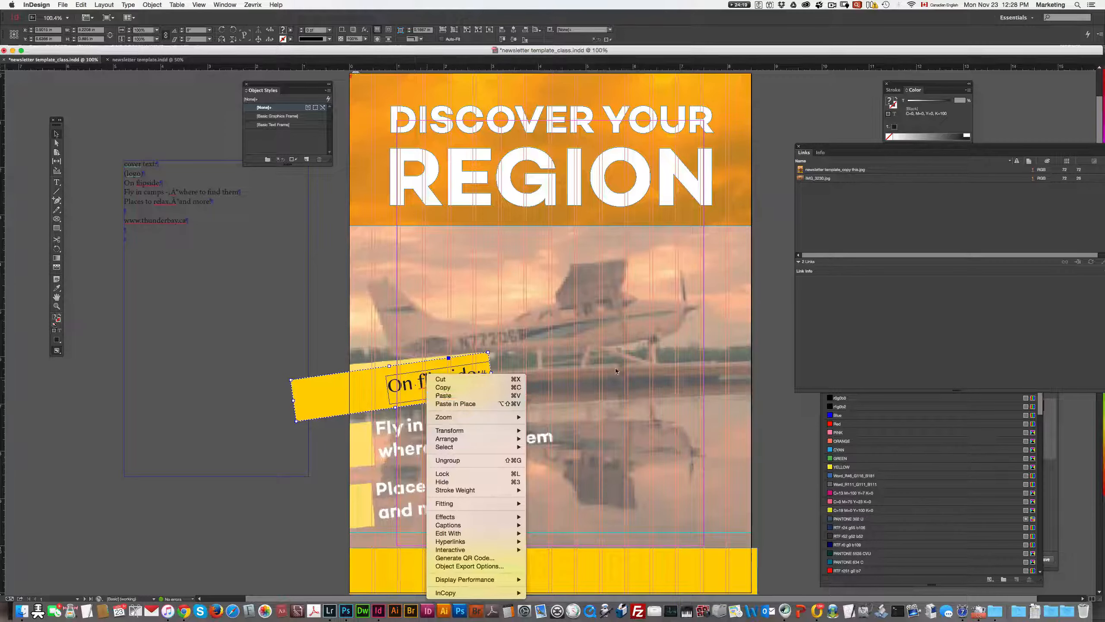
left_click(375, 363)
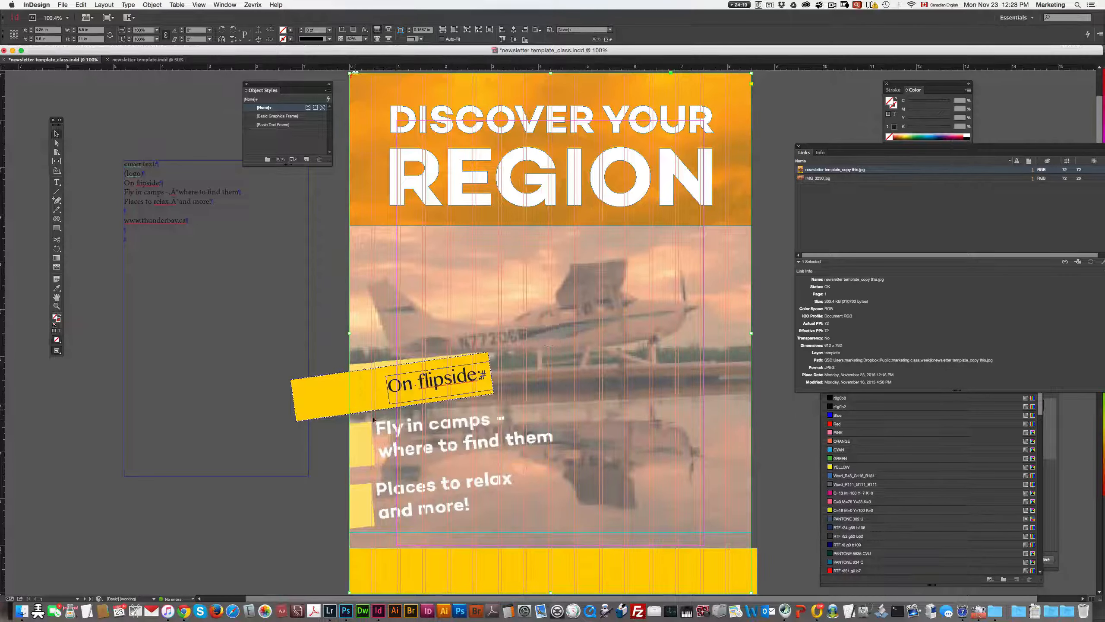
Draw a new text frame over the airplane, between the header and the "On flipside:" label.
left_click(57, 182)
left_click_drag(545, 317, 616, 351)
key("super+z")
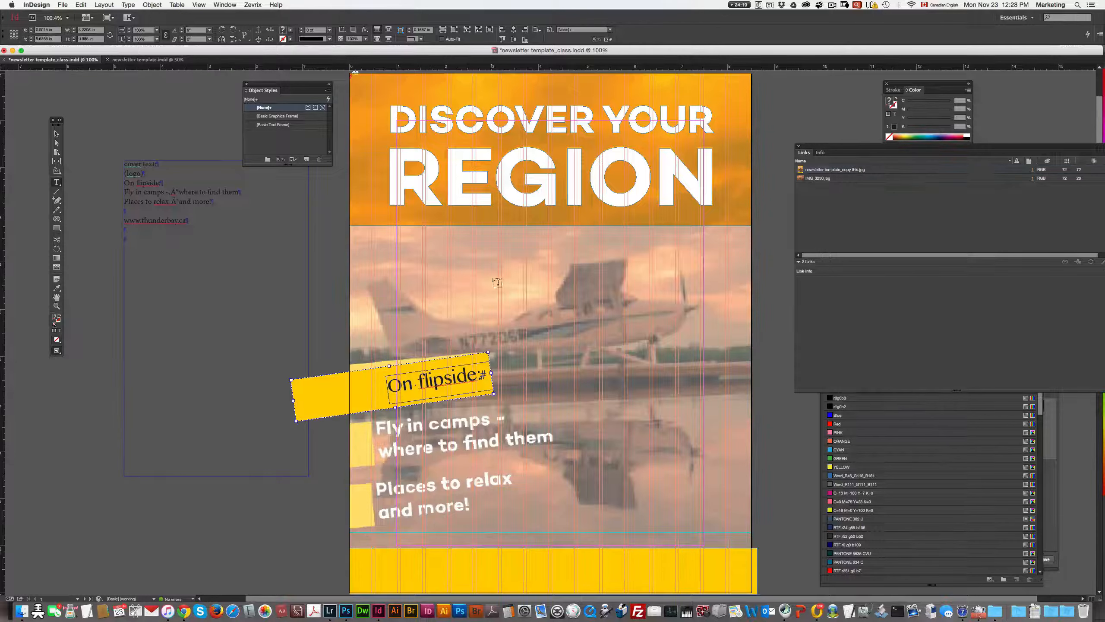
left_click_drag(490, 269, 633, 341)
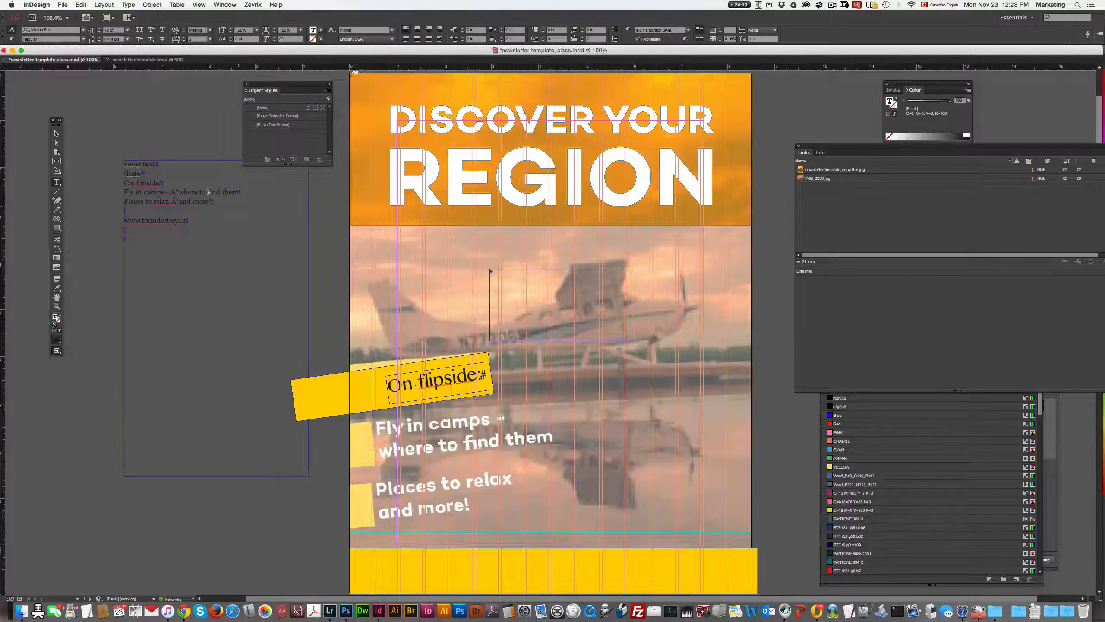
Copy the "Fly in camps" line from the cover text on the pasteboard into the new text frame.
left_click_drag(126, 192, 215, 200)
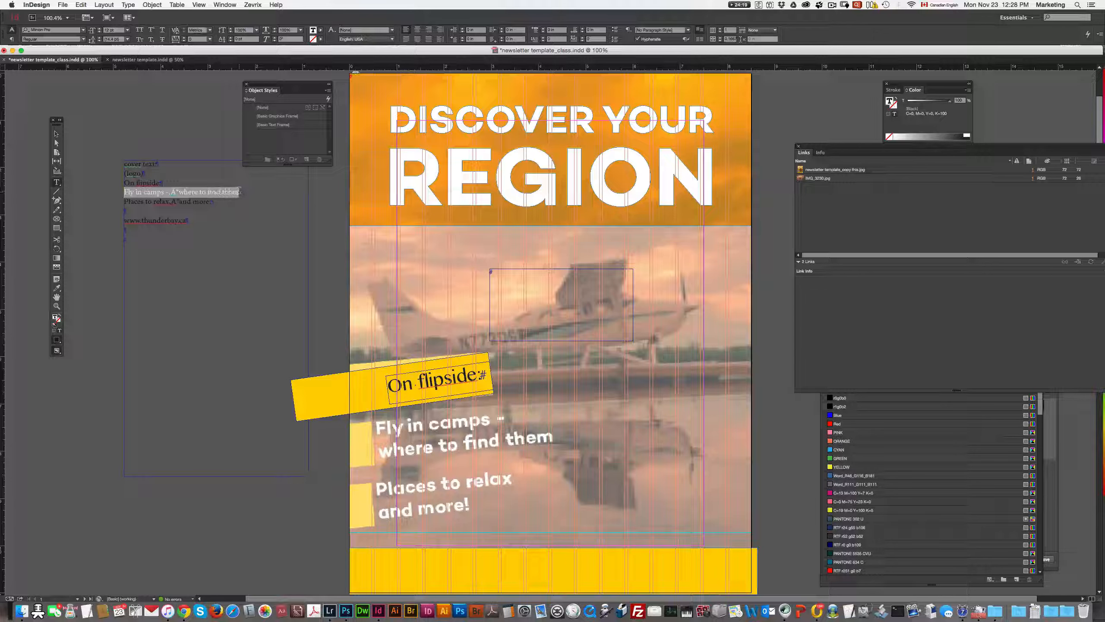
left_click(520, 289)
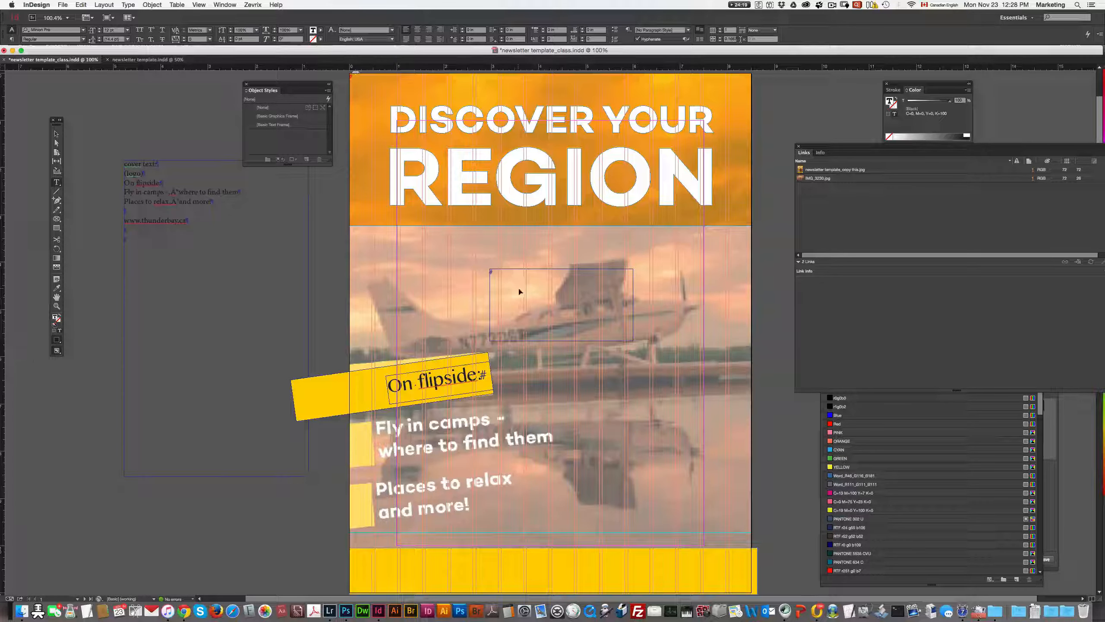
key("super+v")
Try to apply the "On flipside:" label's formatting to the "Fly in camps" line with the Eyedropper, and undo it.
key("super+a")
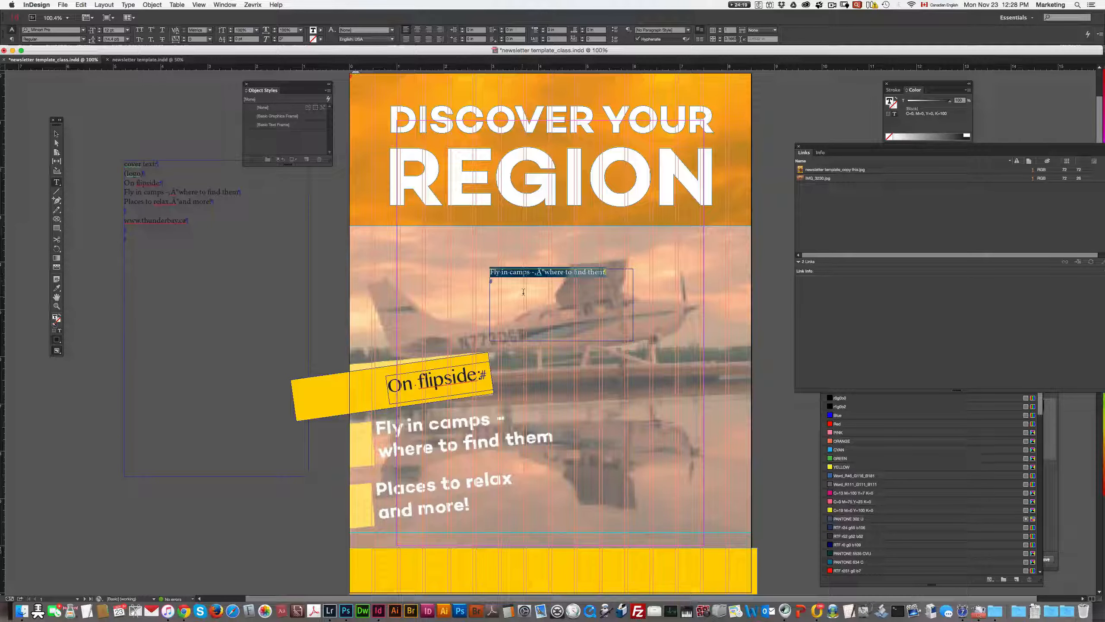
left_click(608, 279)
left_click_drag(606, 272, 485, 269)
left_click(56, 288)
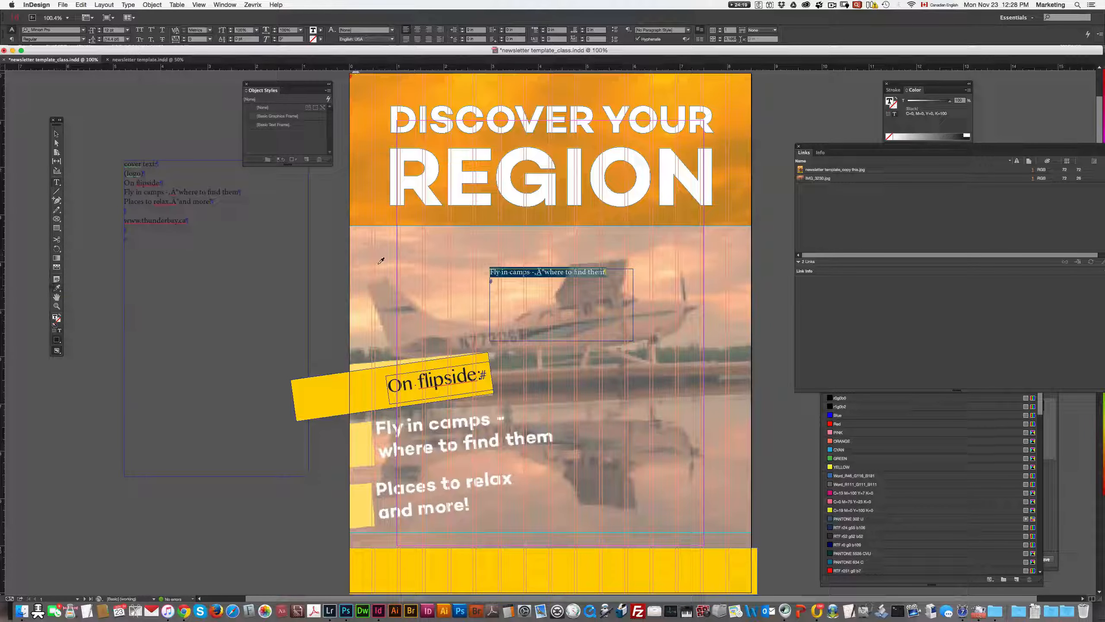
left_click(437, 380)
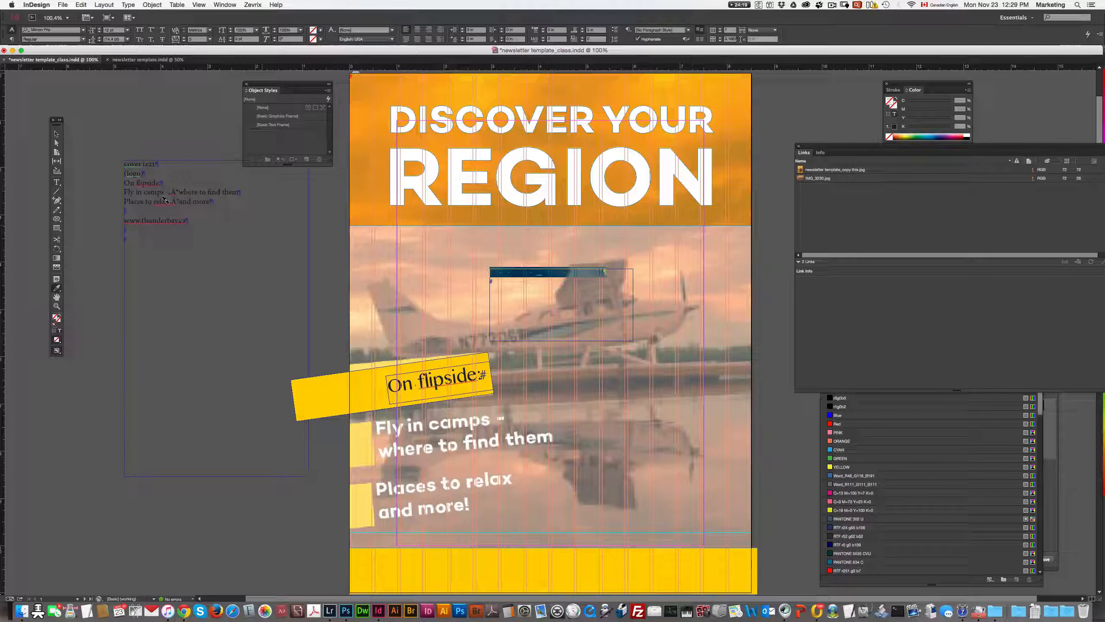
left_click(57, 182)
left_click(510, 286)
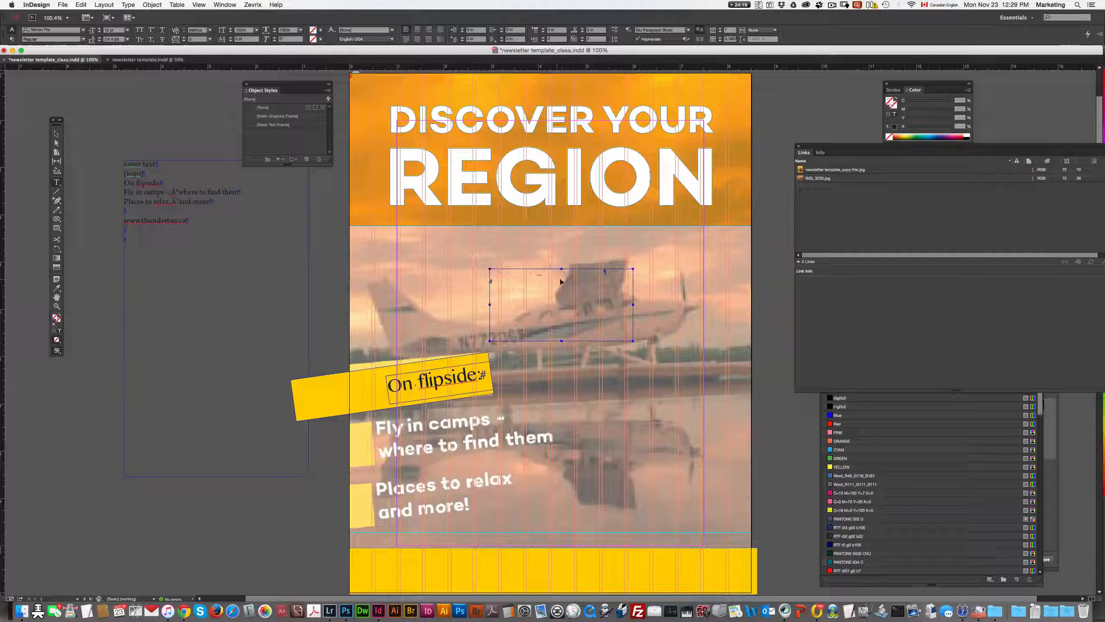
triple_click(537, 273)
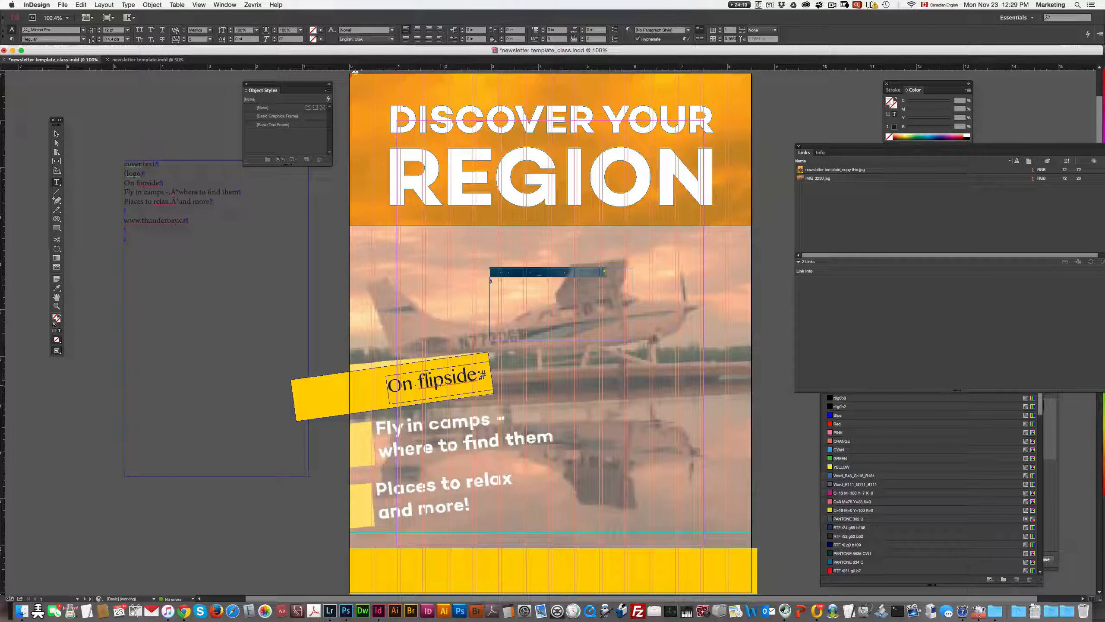
key("super+z")
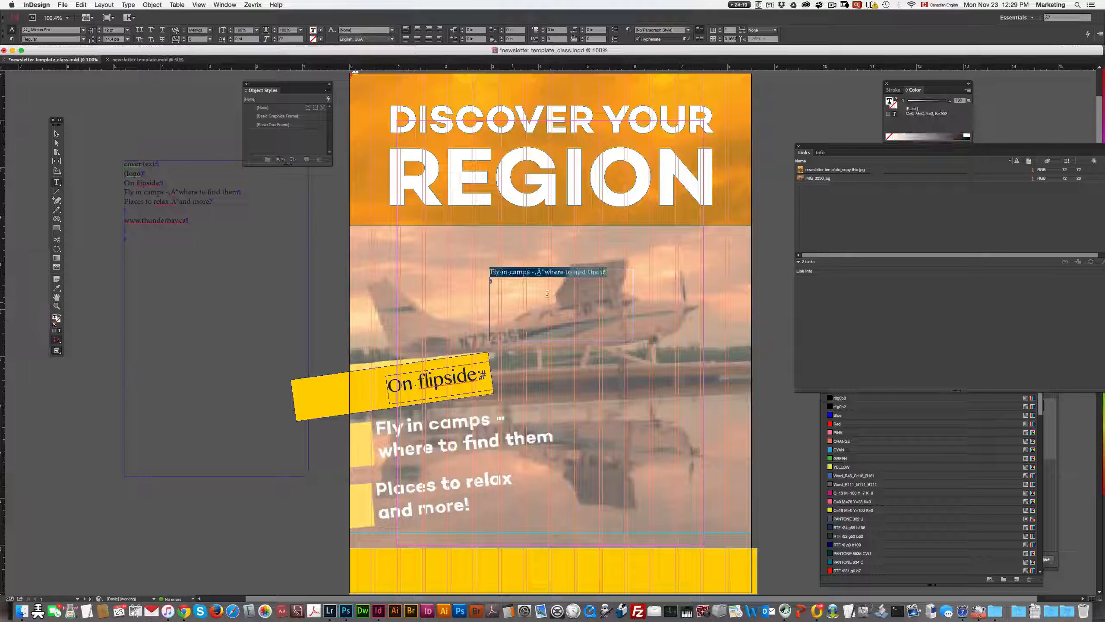
Check the "On flipside:" text's formatting and set the "Fly in camps" line in Bangla MN at the same larger size.
left_click(435, 378)
key("shift+Right")
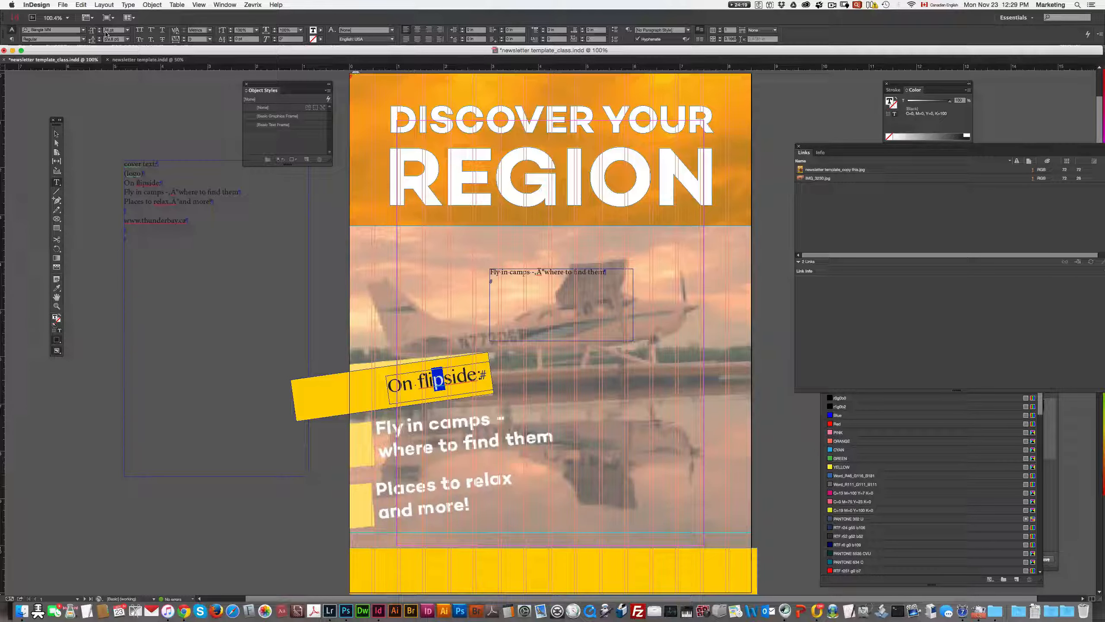
triple_click(554, 274)
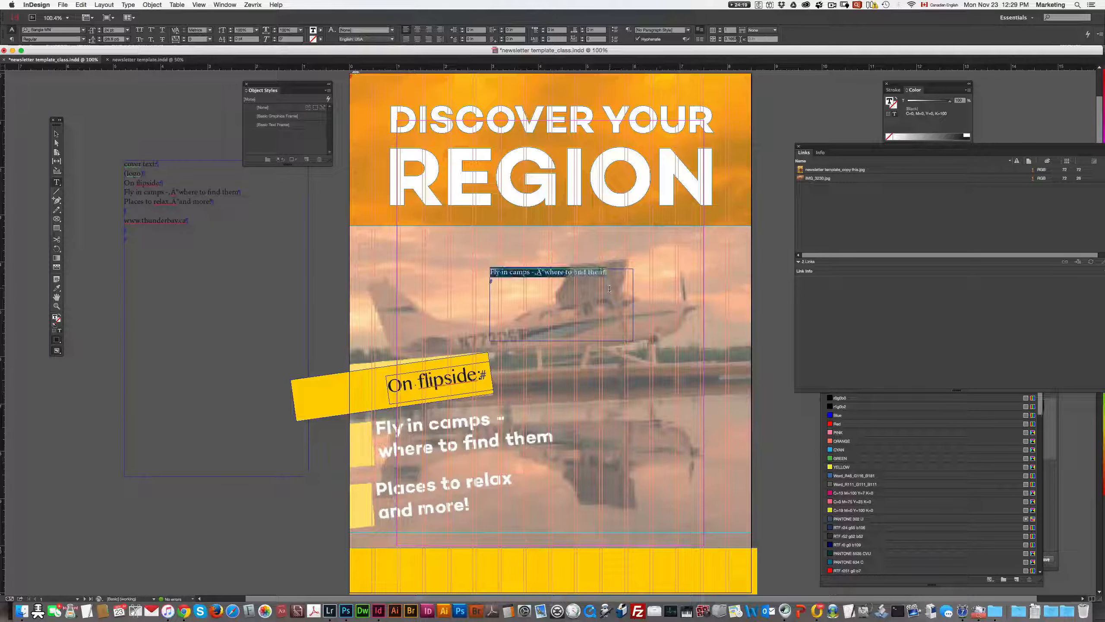
left_click(43, 30)
type("ban")
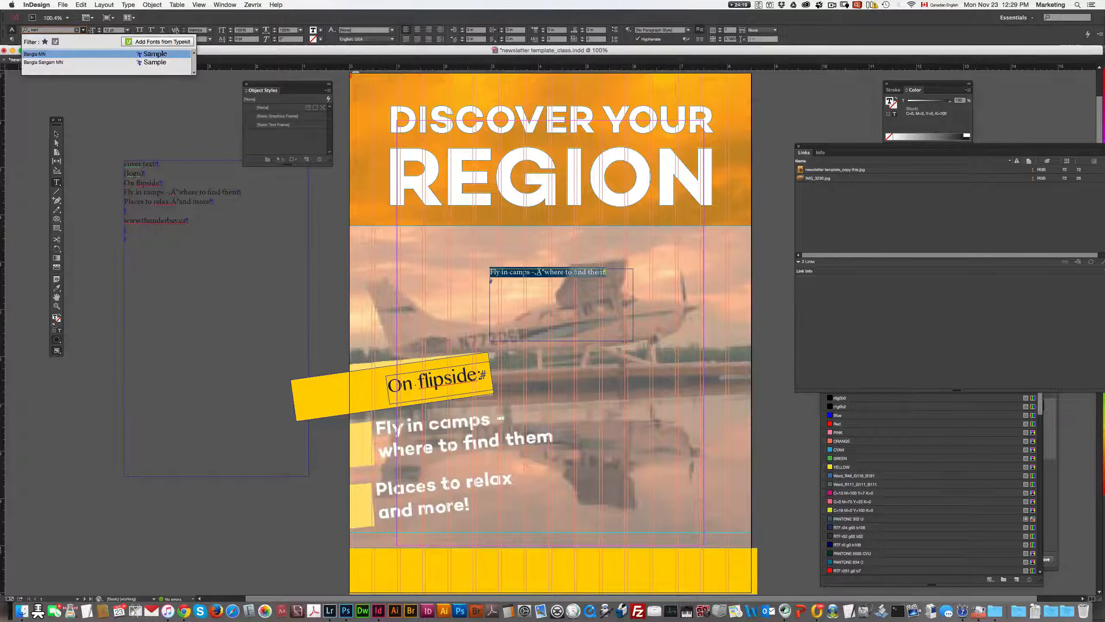
key("Return")
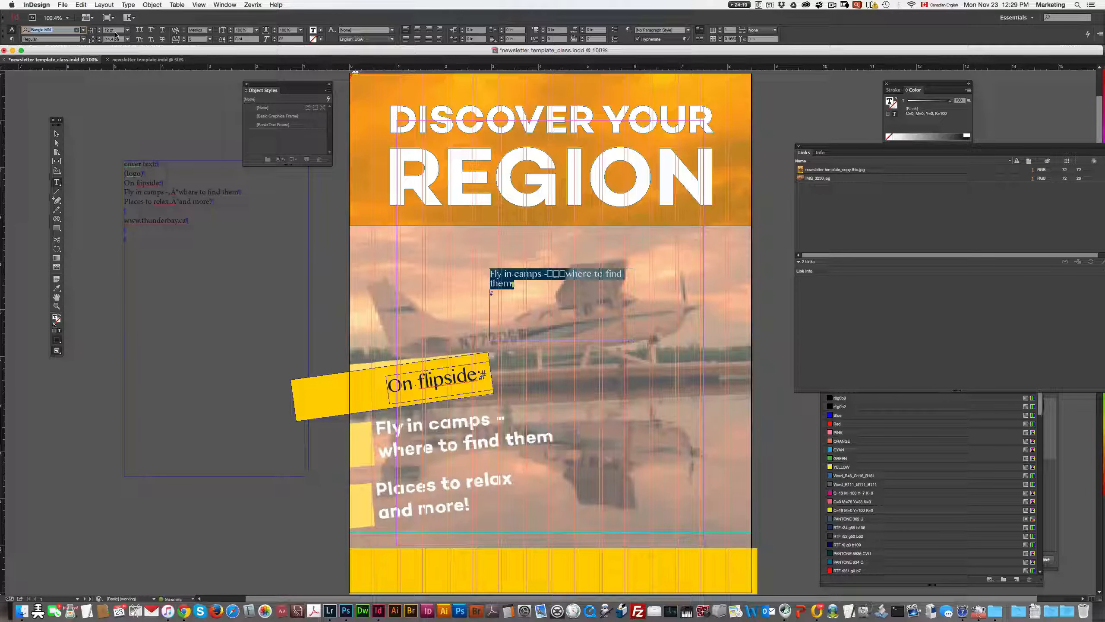
key("Tab")
key("Return")
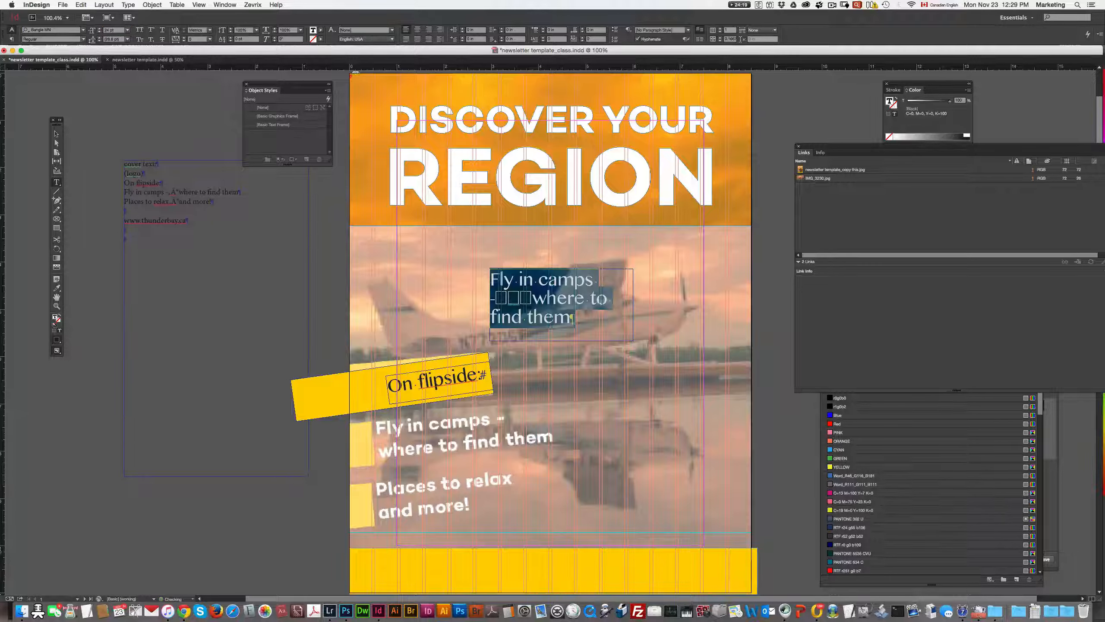
Delete the stray box characters before "where" in the "Fly in camps" text and move its frame slightly up and right.
left_click_drag(530, 298, 496, 298)
key("BackSpace")
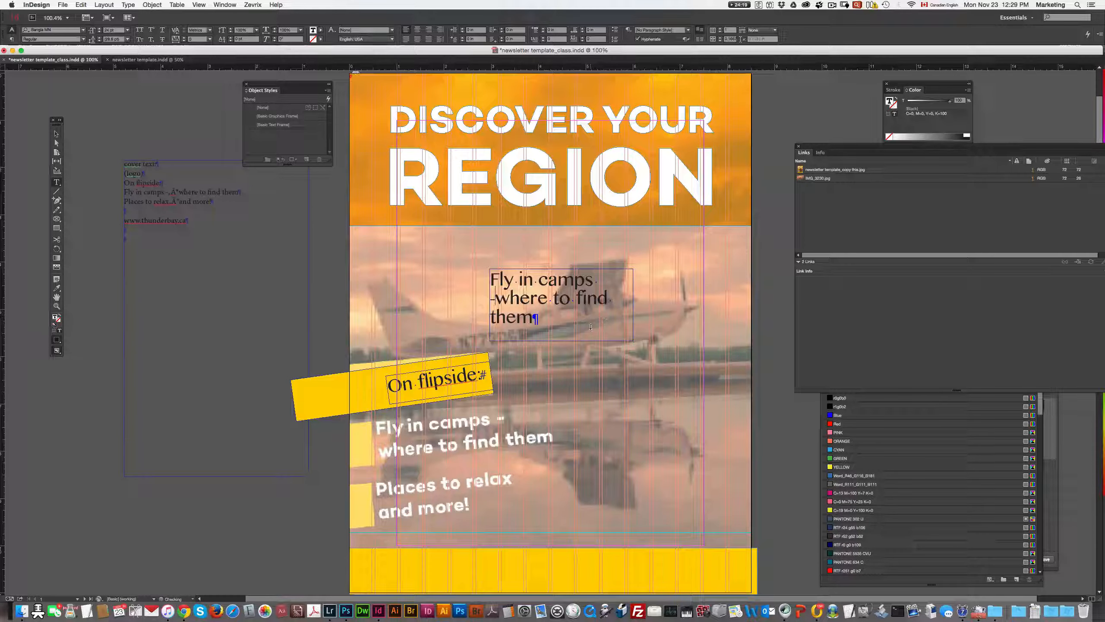
key("Escape")
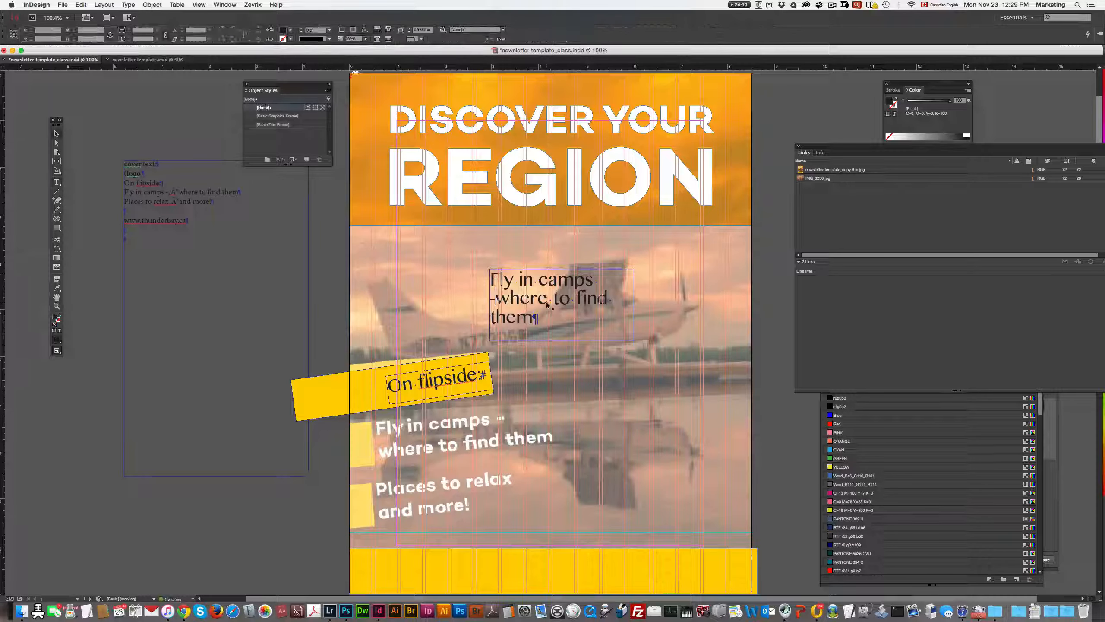
left_click_drag(547, 305, 564, 295)
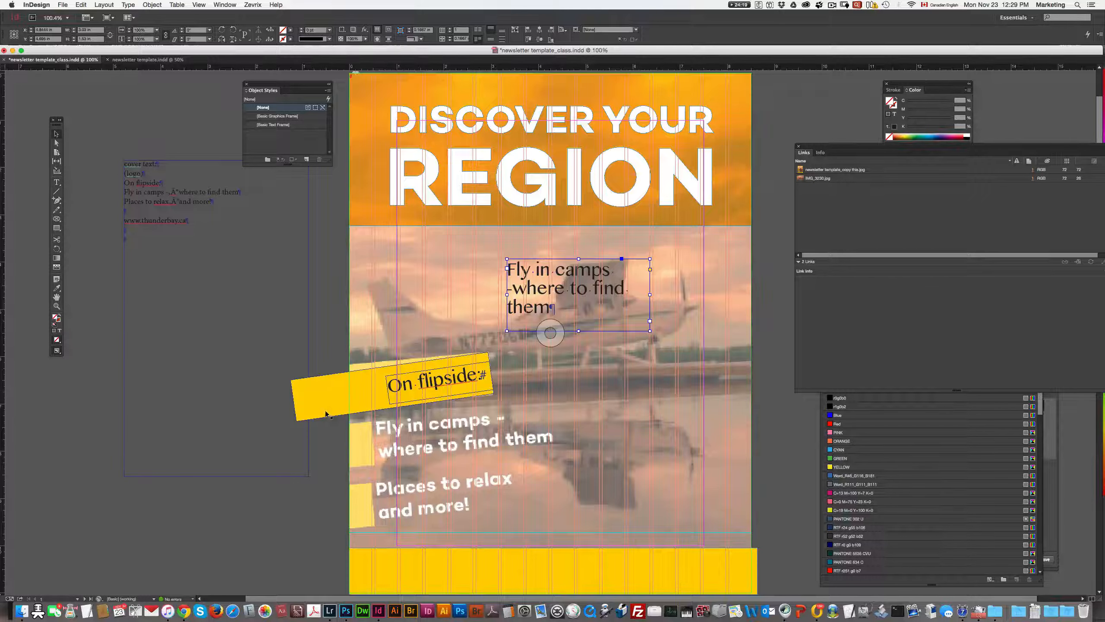
left_click(371, 396)
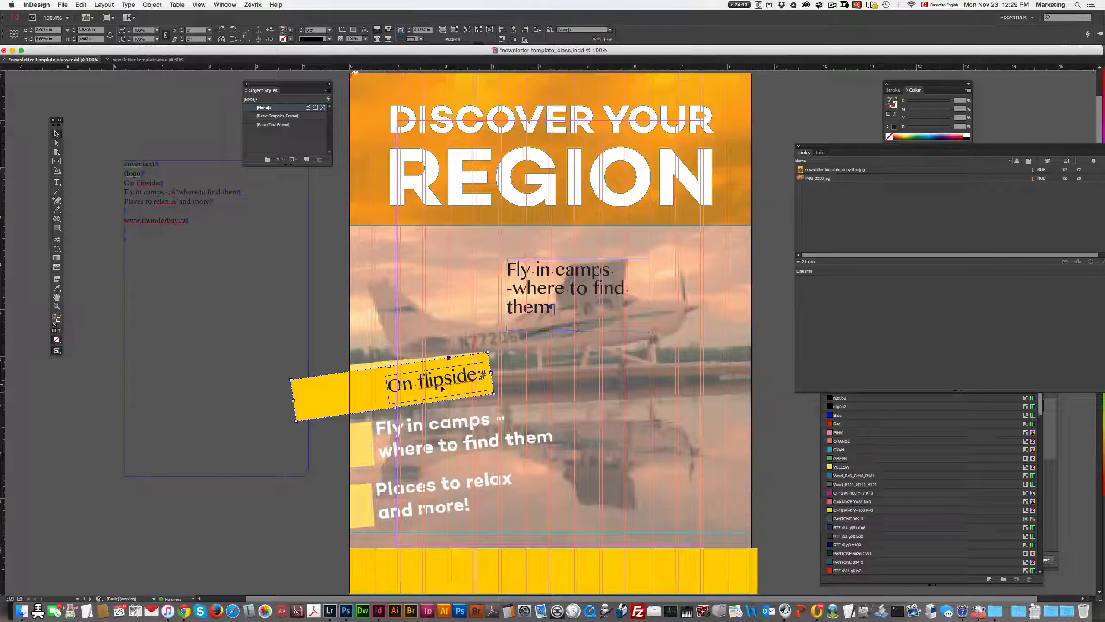
key("super+c")
key("super+v")
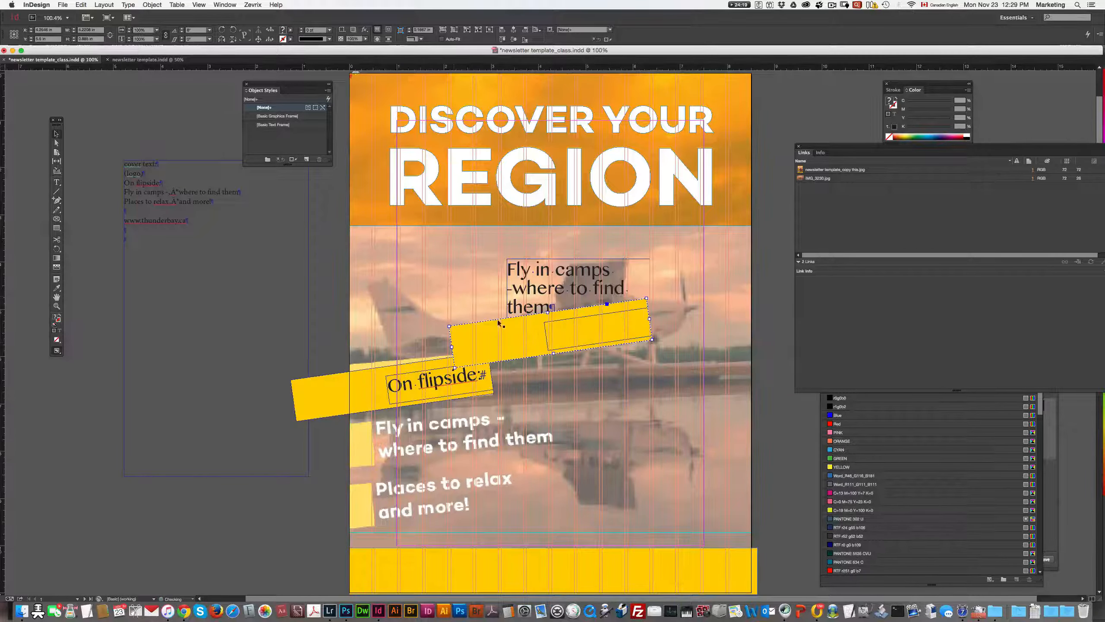
left_click_drag(589, 339, 484, 308)
key("super+z")
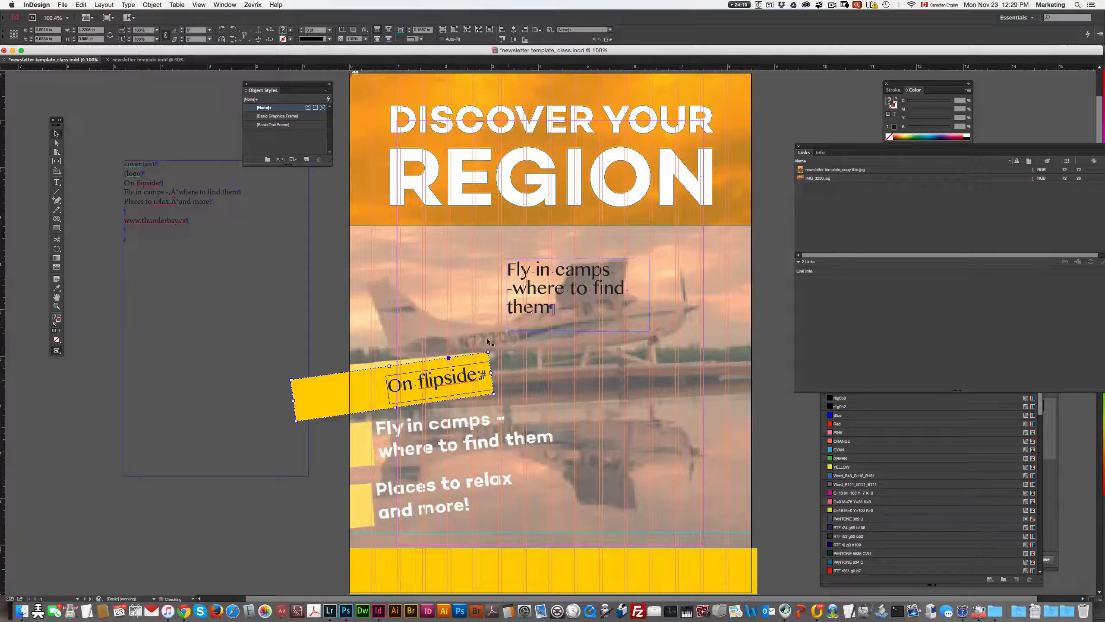
Duplicate the grouped yellow "On flipside:" label and place the copy above the original, beside the "Fly in camps" text.
right_click(434, 374)
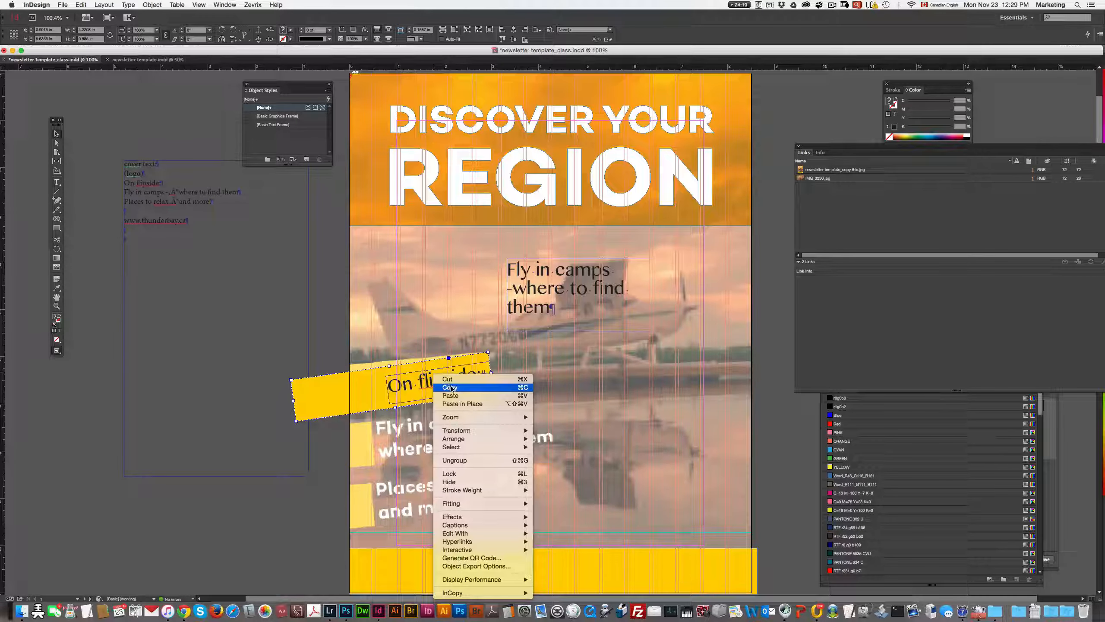
left_click(550, 333)
left_click(528, 281)
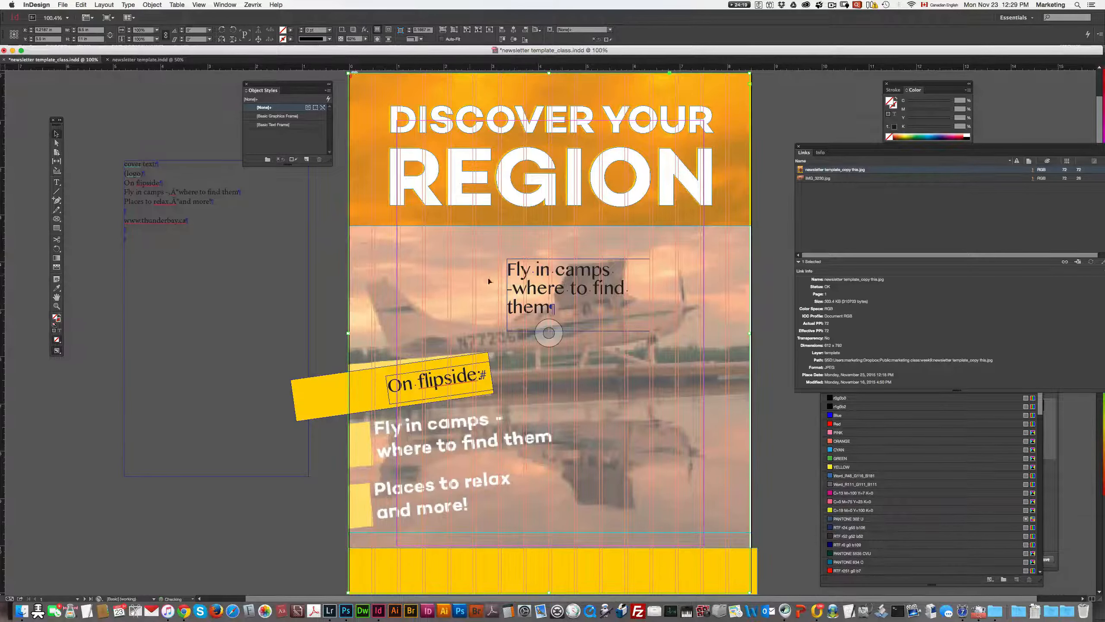
right_click(529, 280)
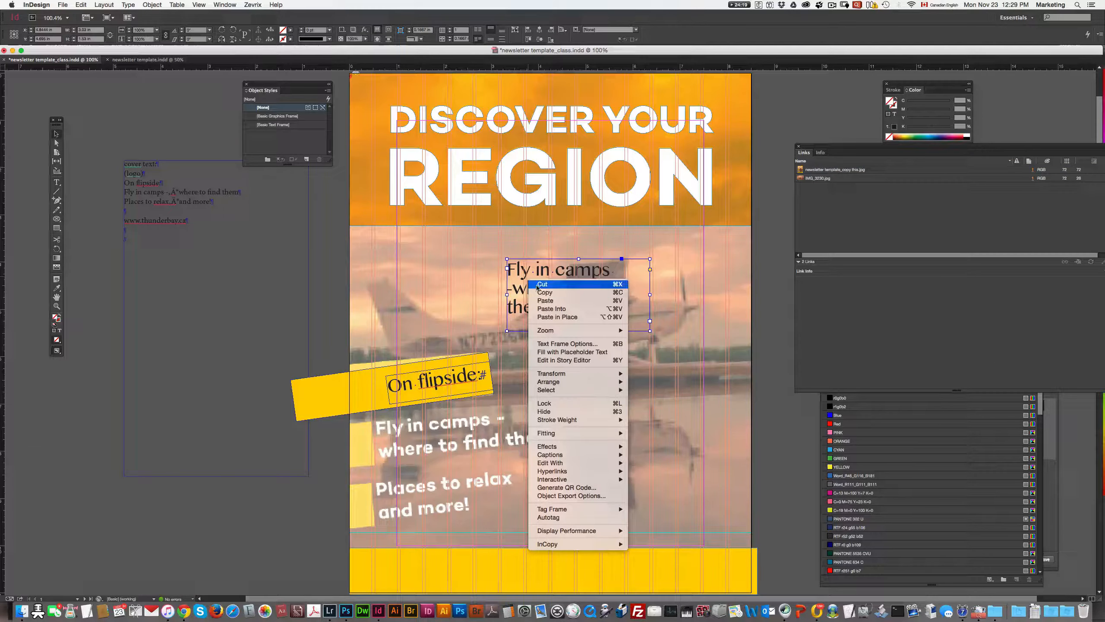
left_click(548, 305)
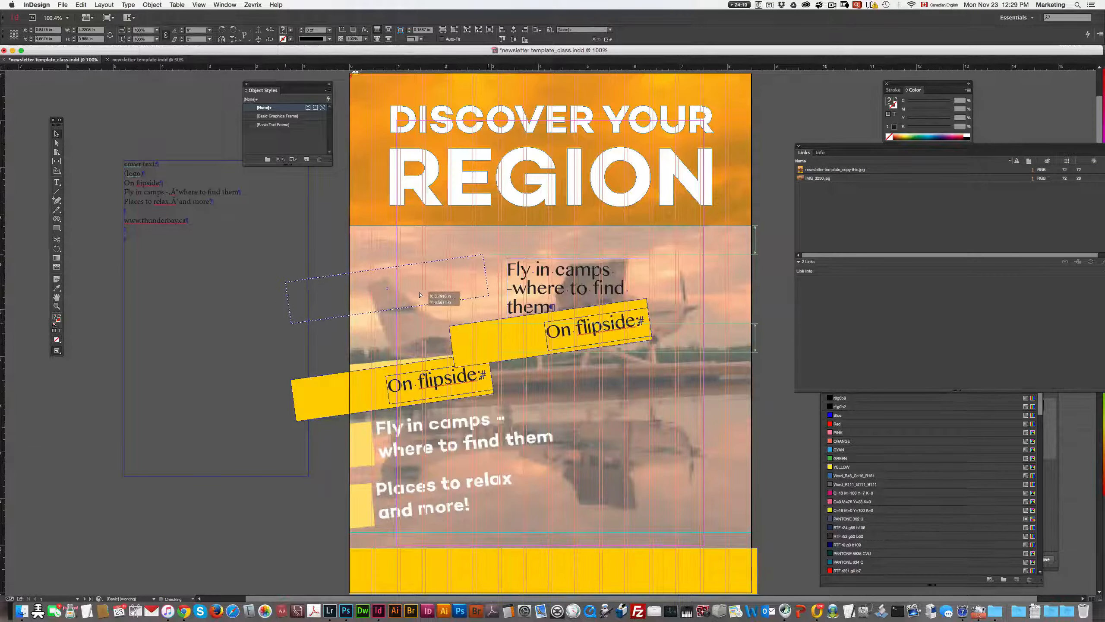
left_click_drag(584, 322, 422, 280)
Ungroup the duplicated label and delete its "On flipside:" text frame, keeping only the yellow bar.
right_click(423, 279)
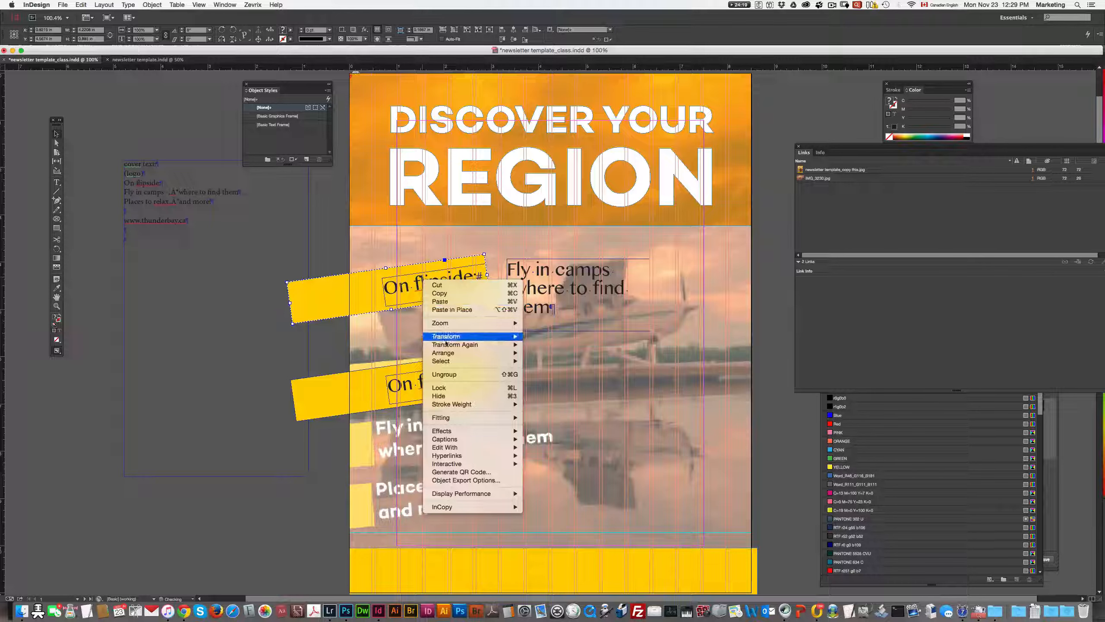
left_click(448, 375)
left_click(395, 257)
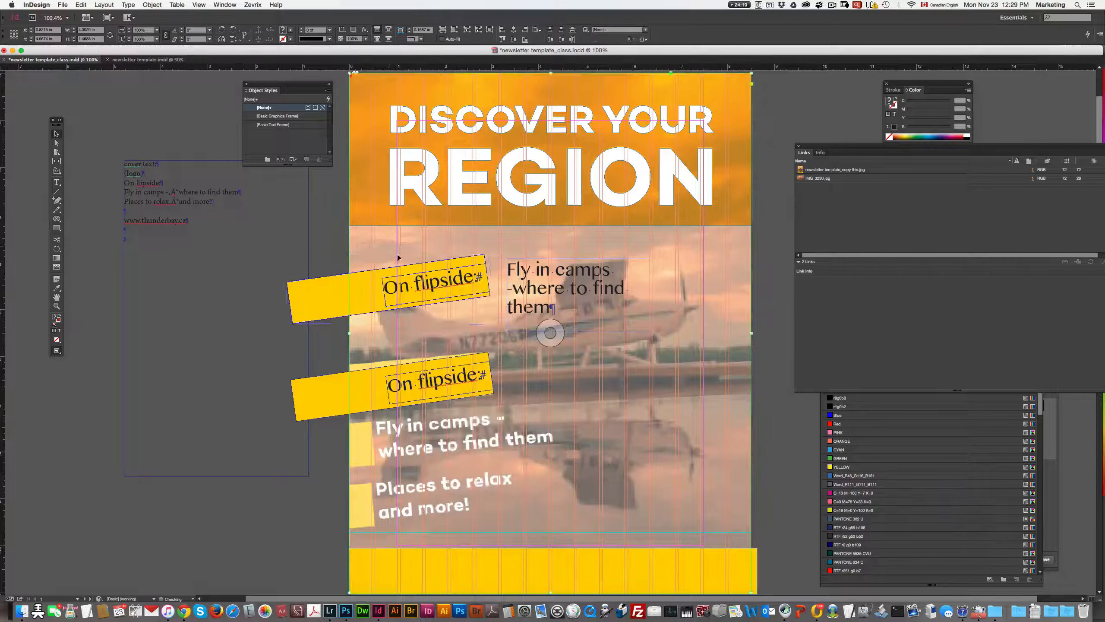
left_click(448, 287)
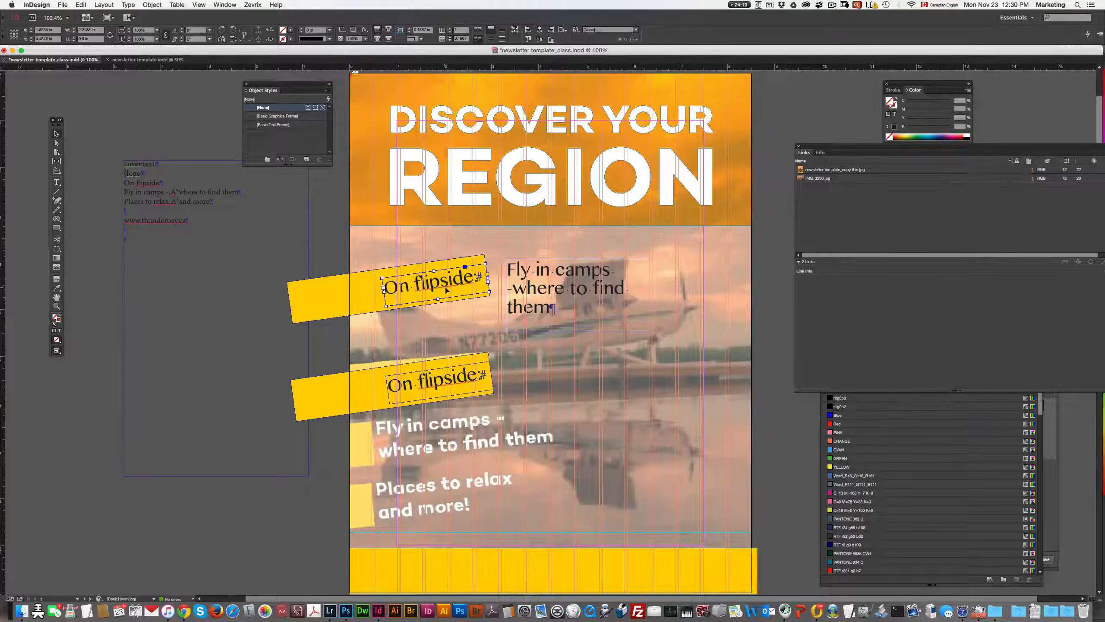
key("Delete")
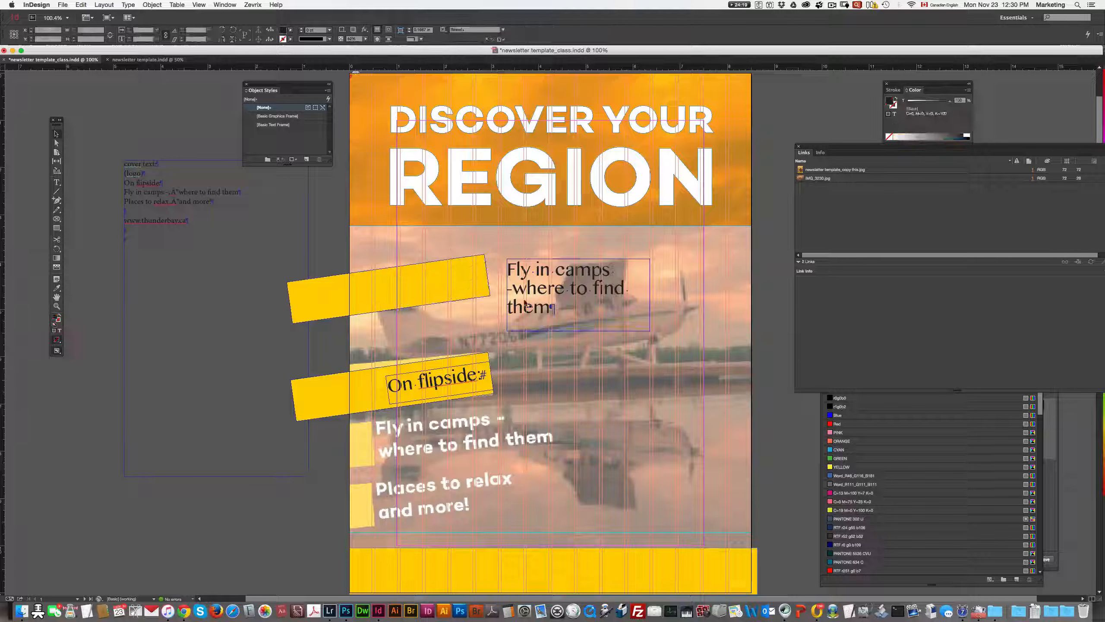
Rotate the "Fly in camps" frame to match the yellow bar's slant and widen it against the bar's right end.
left_click_drag(547, 295, 537, 290)
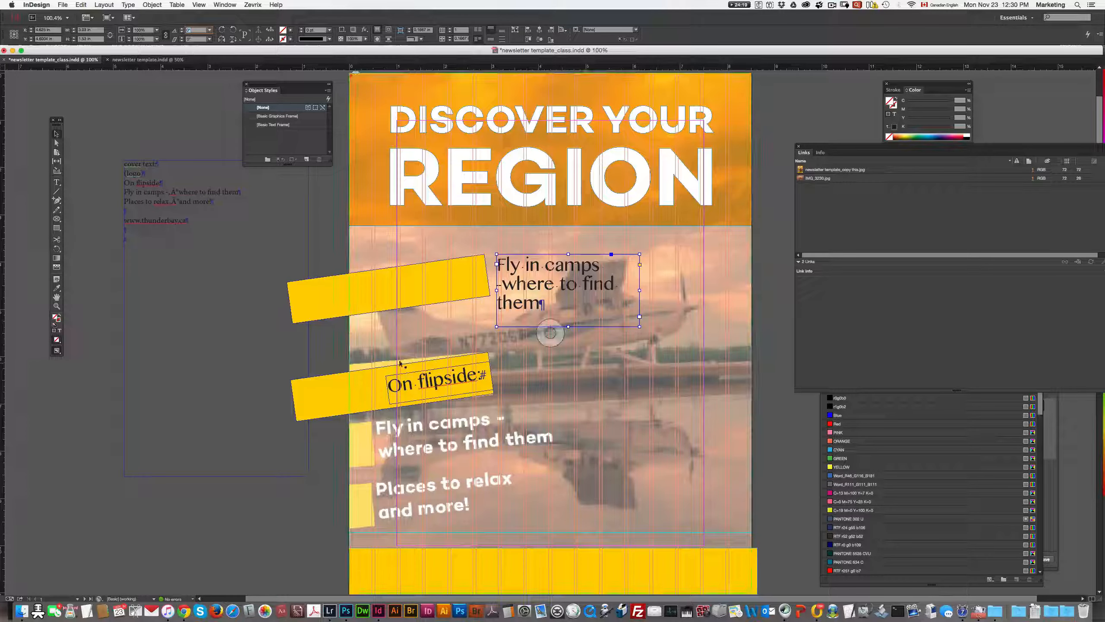
key("Return")
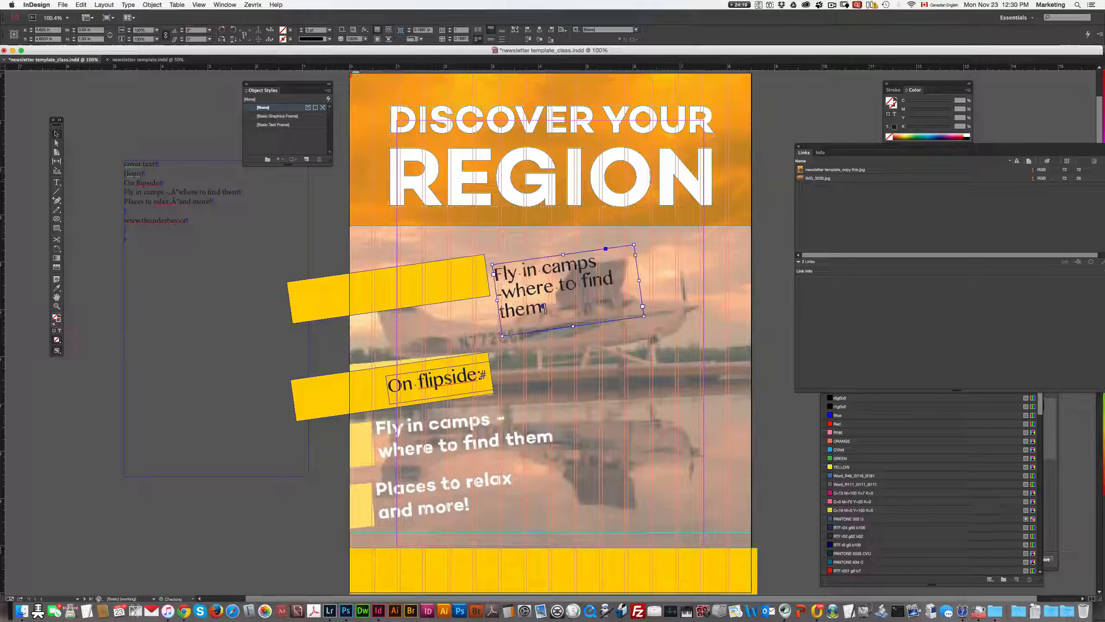
left_click_drag(559, 291, 556, 271)
left_click_drag(639, 269, 697, 264)
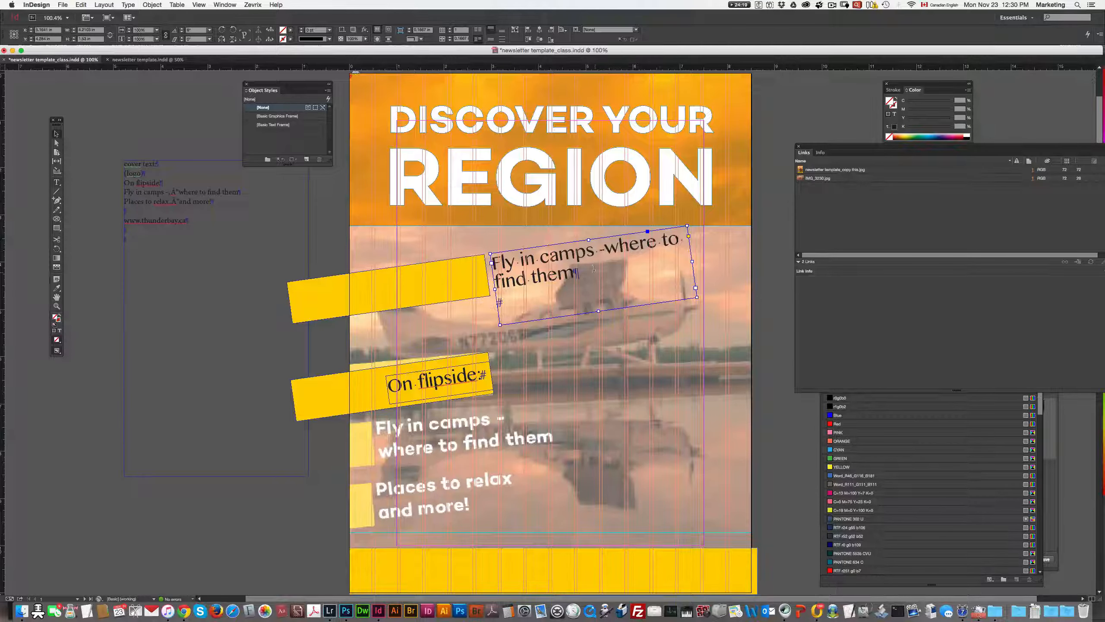
Break the "Fly in camps" text after the dash so that "where to find them" starts the second line.
double_click(593, 252)
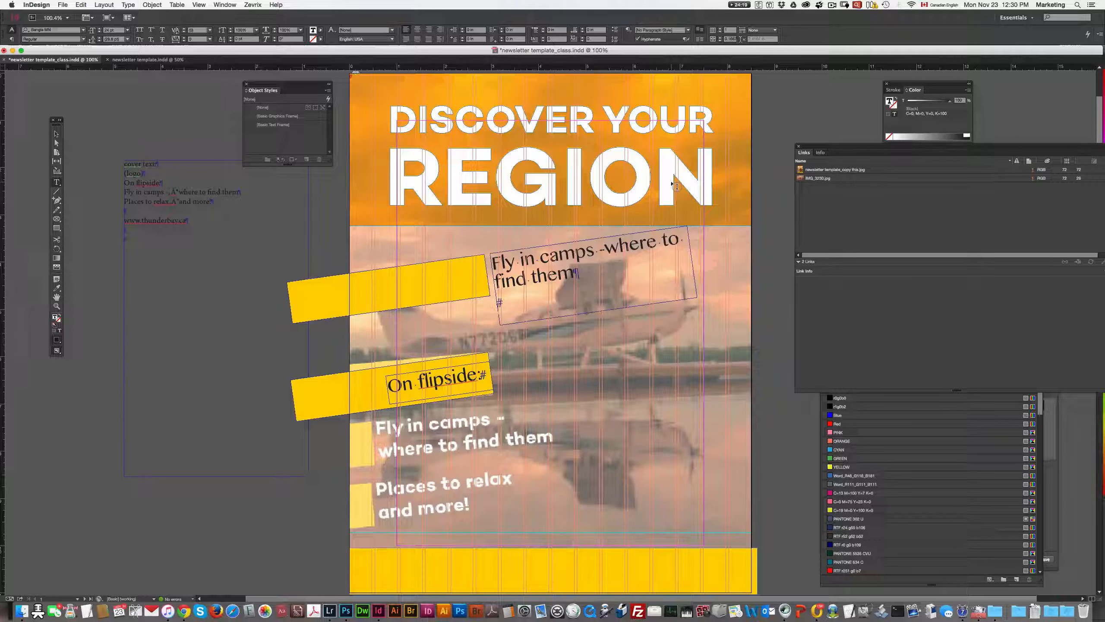
key("shift+Return")
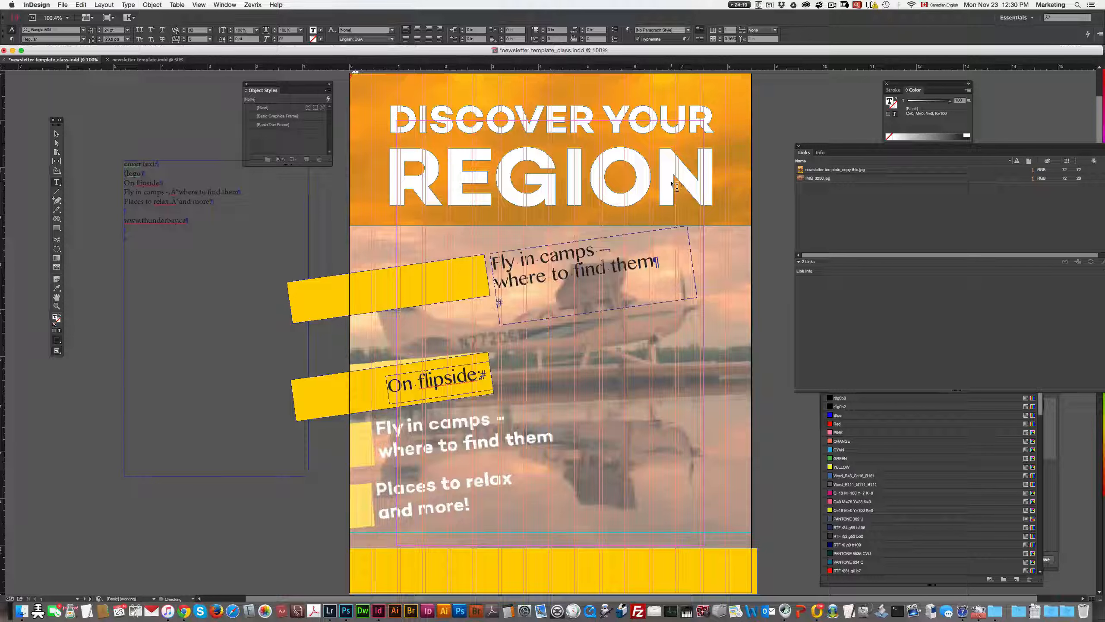
left_click(778, 295)
key("v")
Group the slanted "Fly in camps" text frame with the empty yellow bar beside it.
left_click(510, 257)
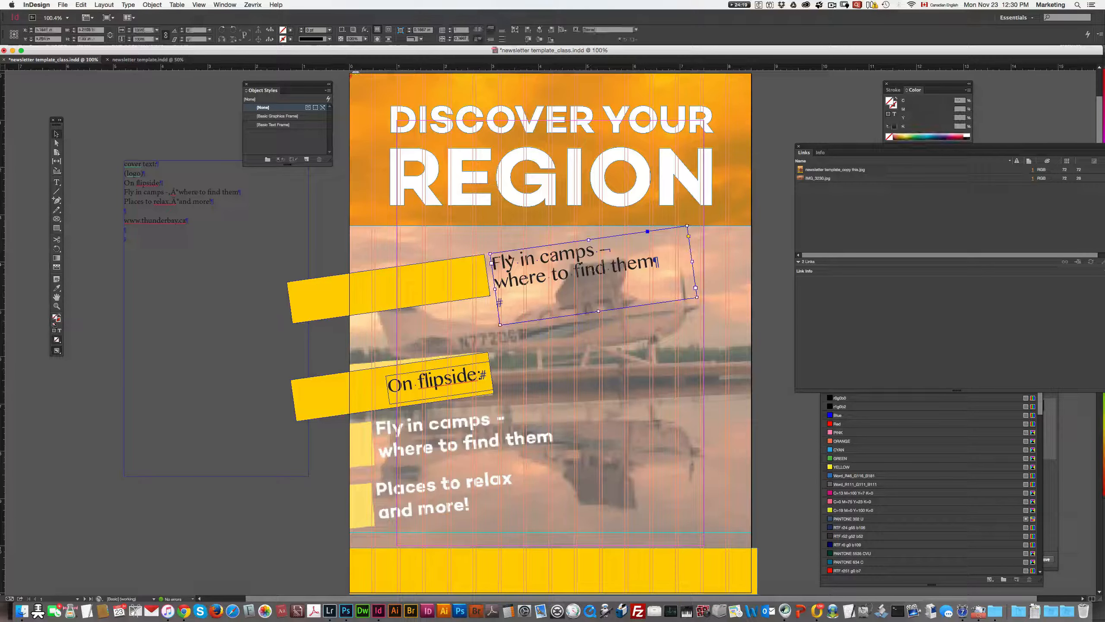
left_click(476, 273, "shift")
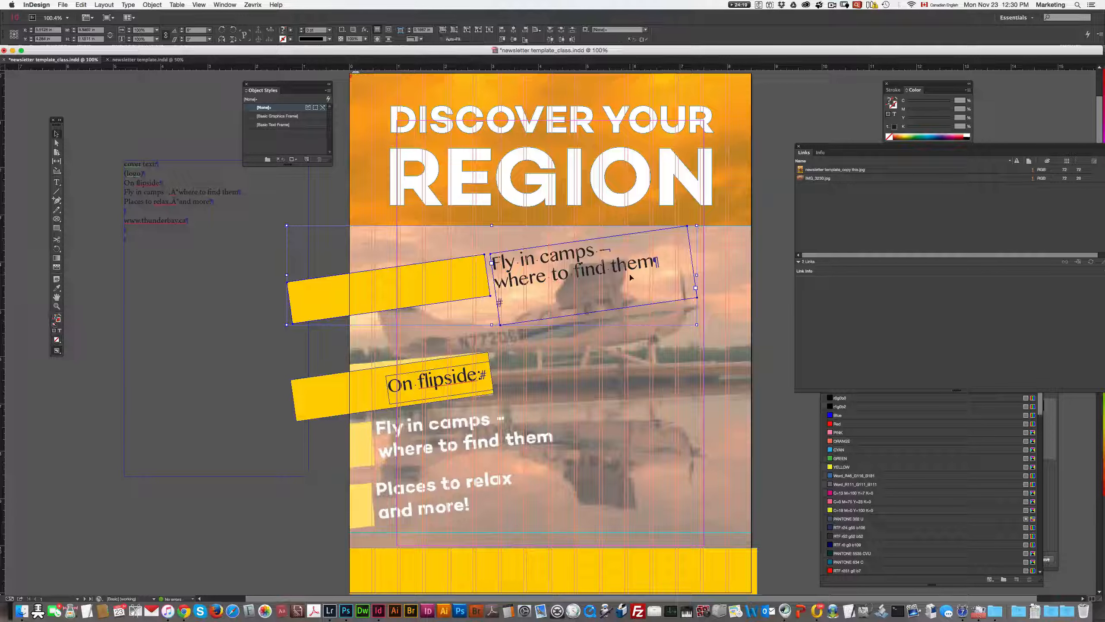
right_click(553, 264)
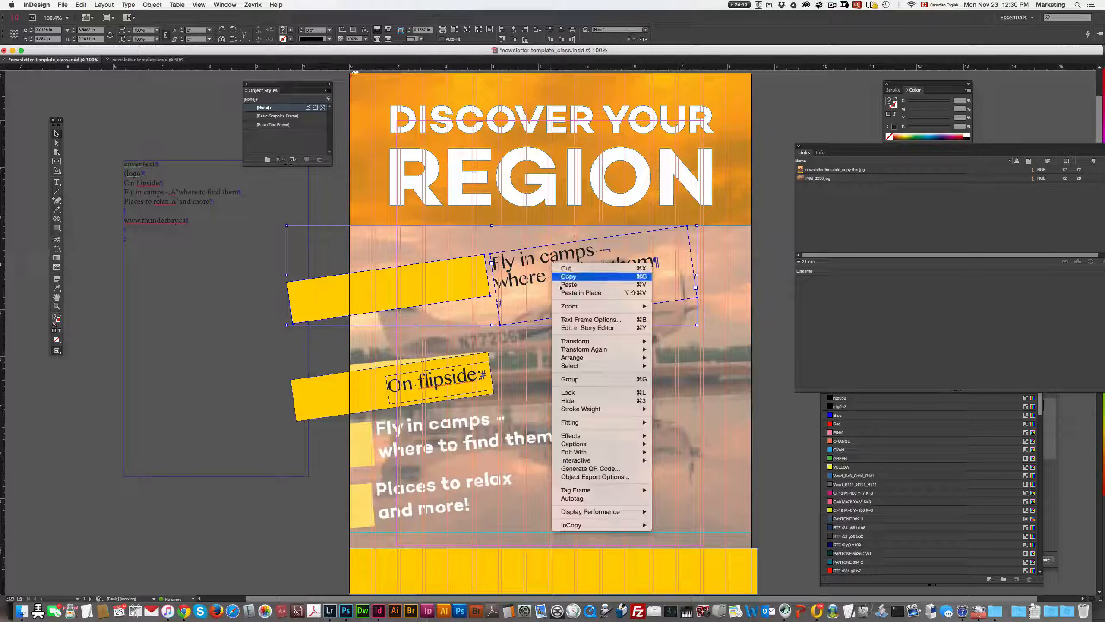
left_click(571, 379)
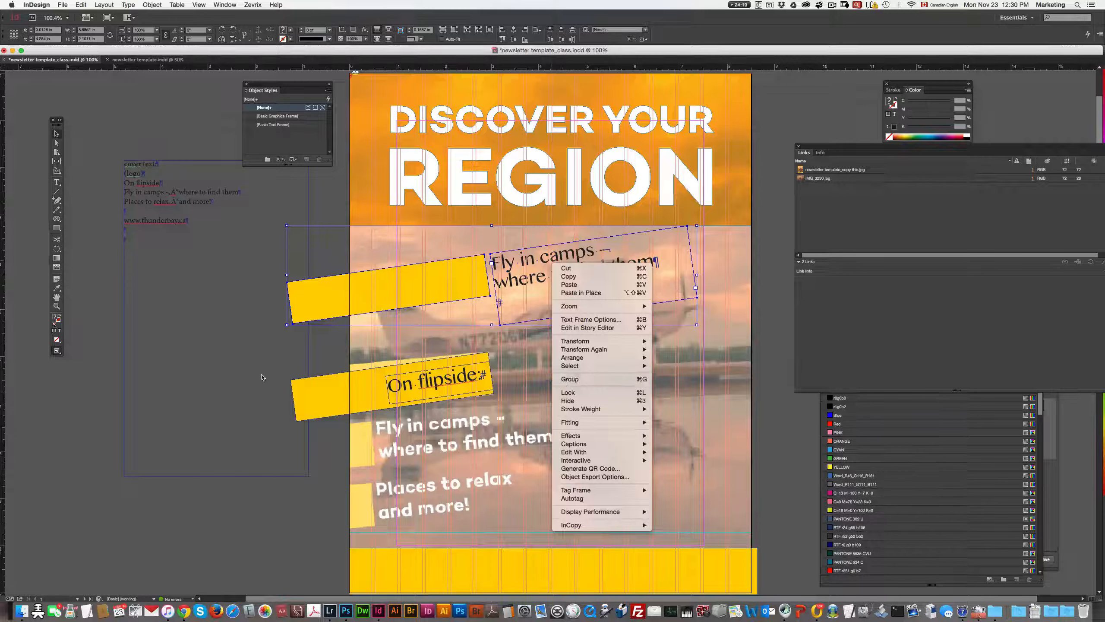
left_click(143, 4)
left_click(213, 70)
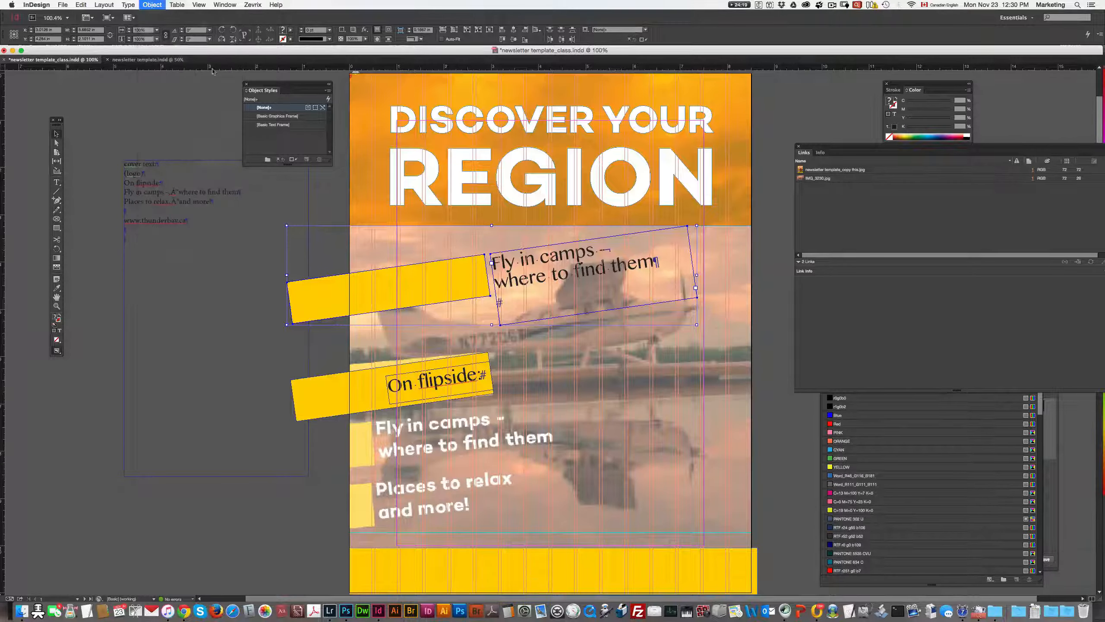
Move the "Fly in camps" group down over the matching line and yellow box in the template image.
left_click_drag(610, 288, 521, 434)
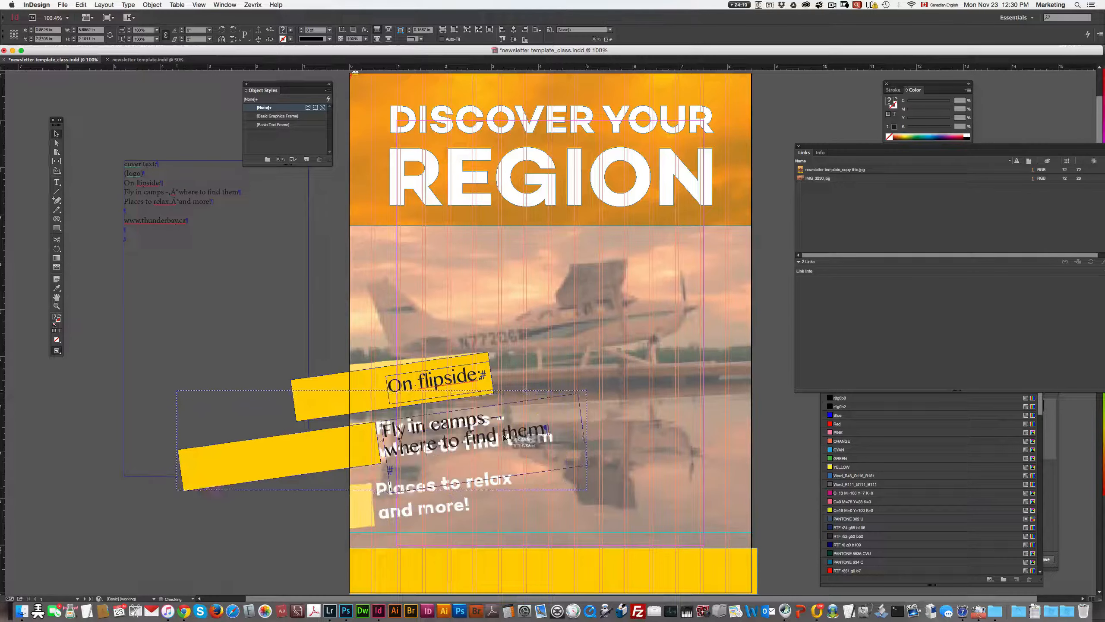
left_click(791, 375)
left_click(441, 437)
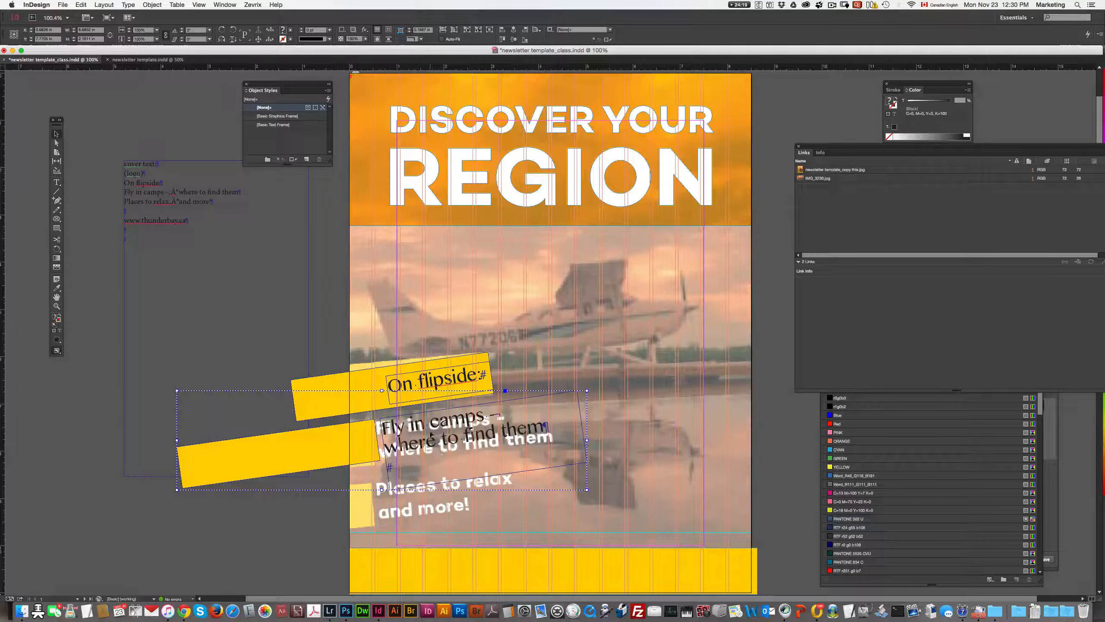
Copy the "Fly in camps" group, paste it in place and move the copy down over the template's "Places to relax" line.
right_click(432, 367)
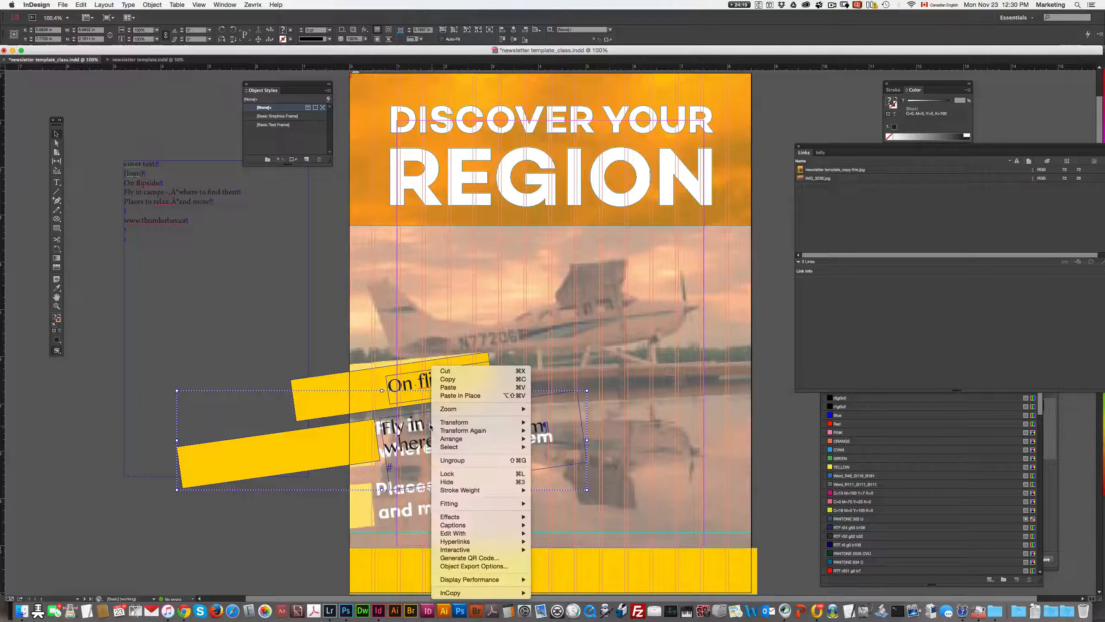
left_click(457, 383)
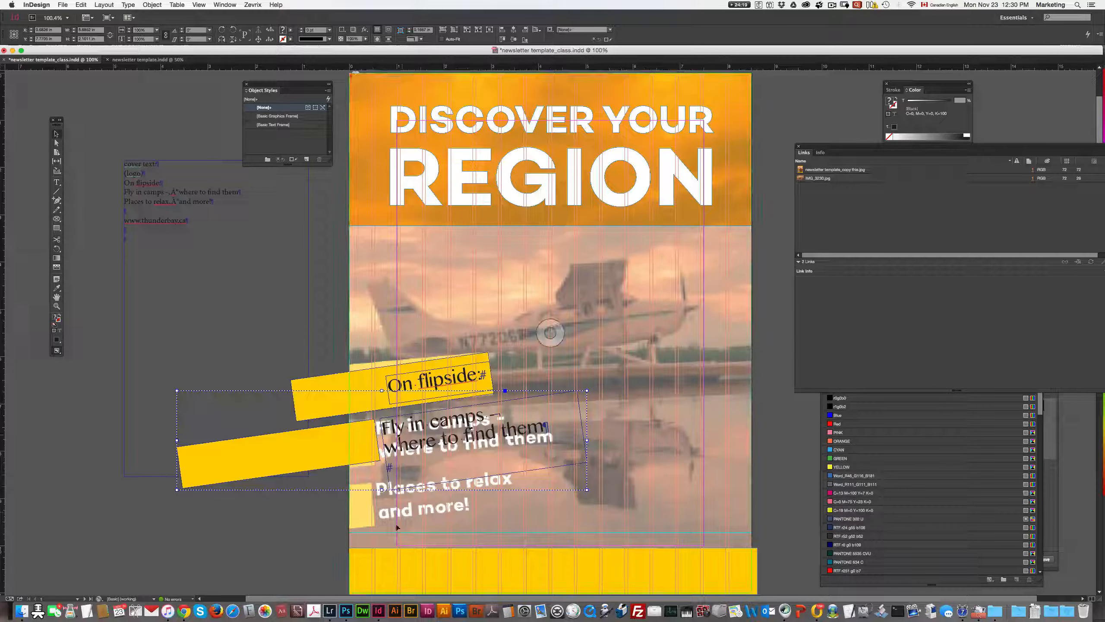
right_click(427, 366)
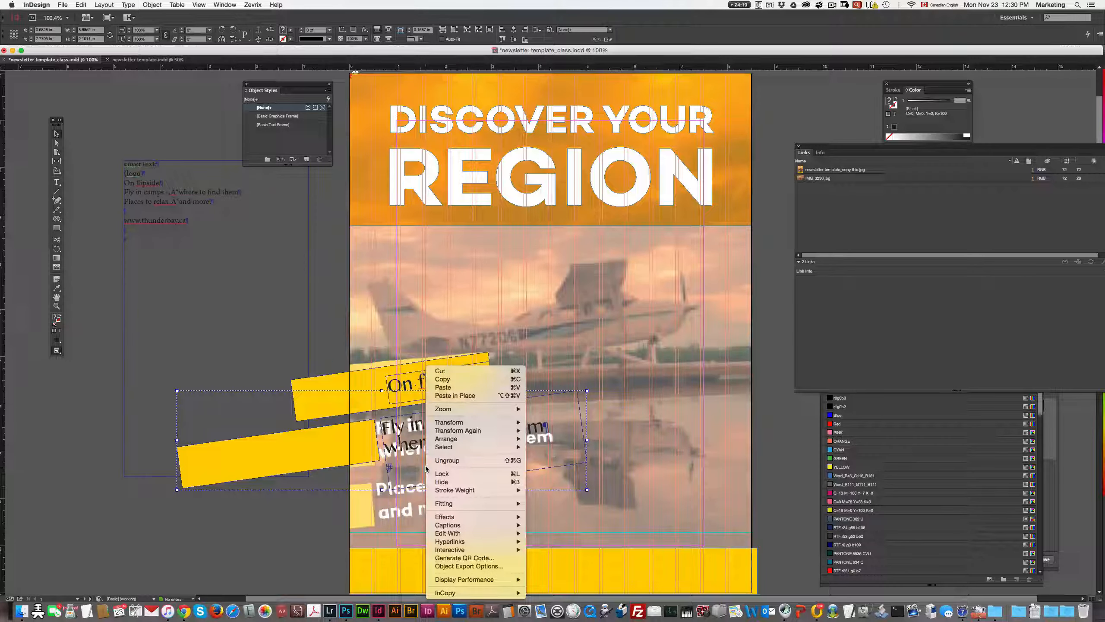
left_click(466, 397)
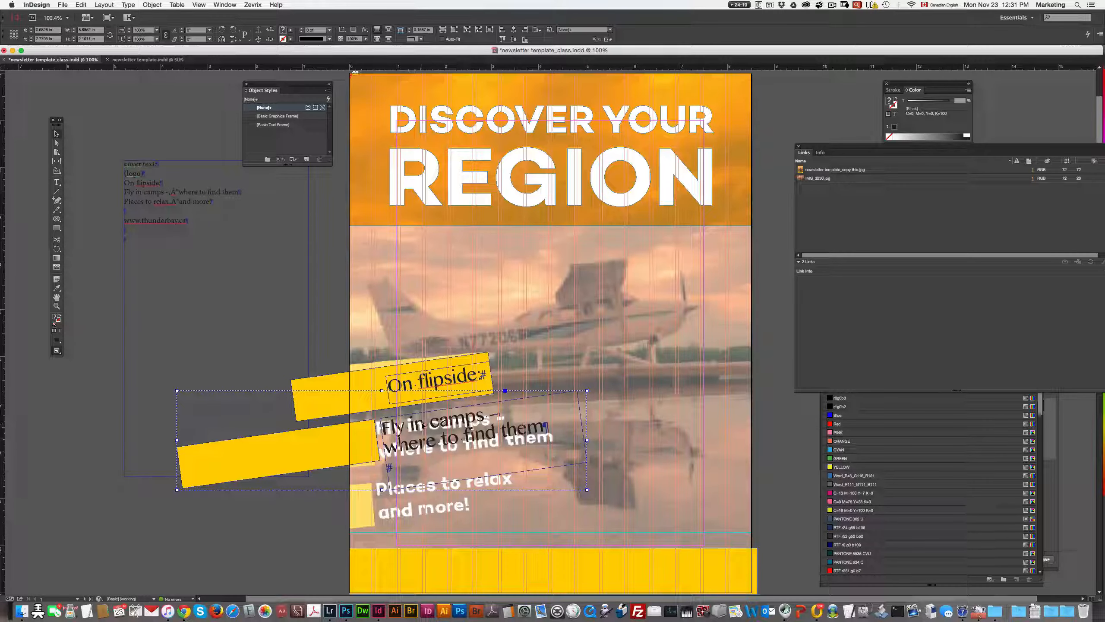
left_click_drag(423, 426, 422, 507)
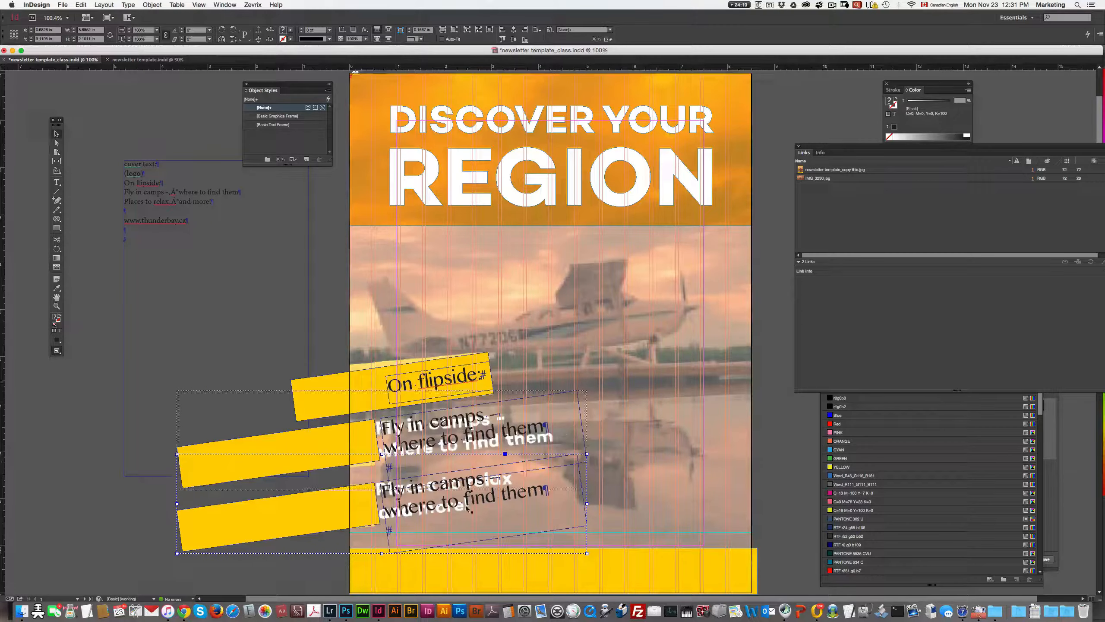
Ungroup the lower "Fly in camps" copy and select its text frame on its own.
left_click(770, 420)
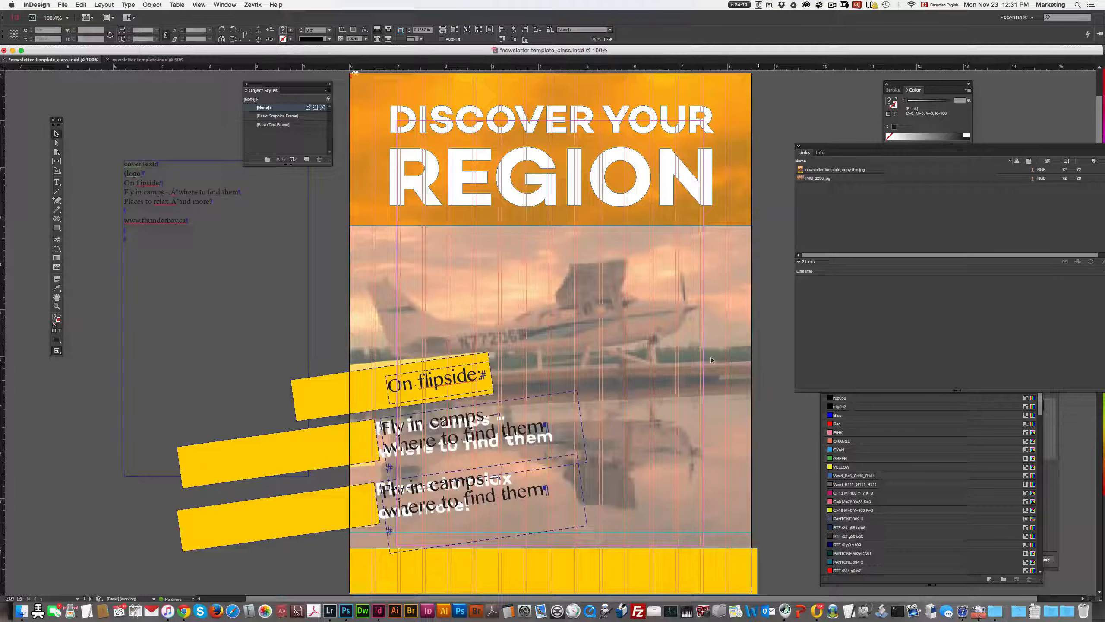
left_click(443, 511)
right_click(436, 504)
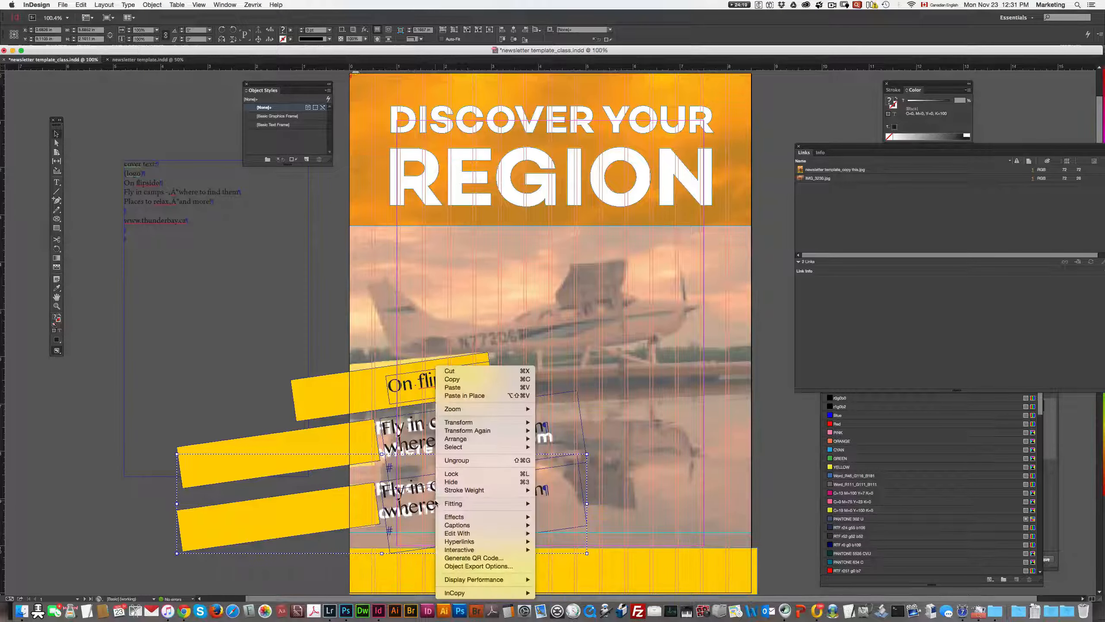
left_click(461, 464)
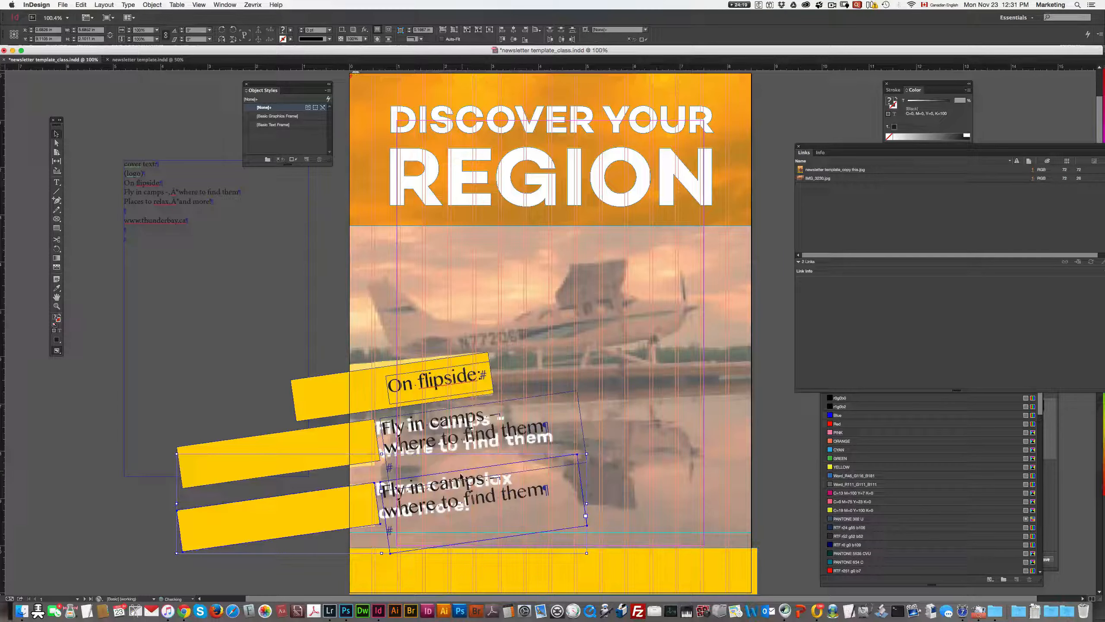
left_click(262, 371)
left_click(443, 507)
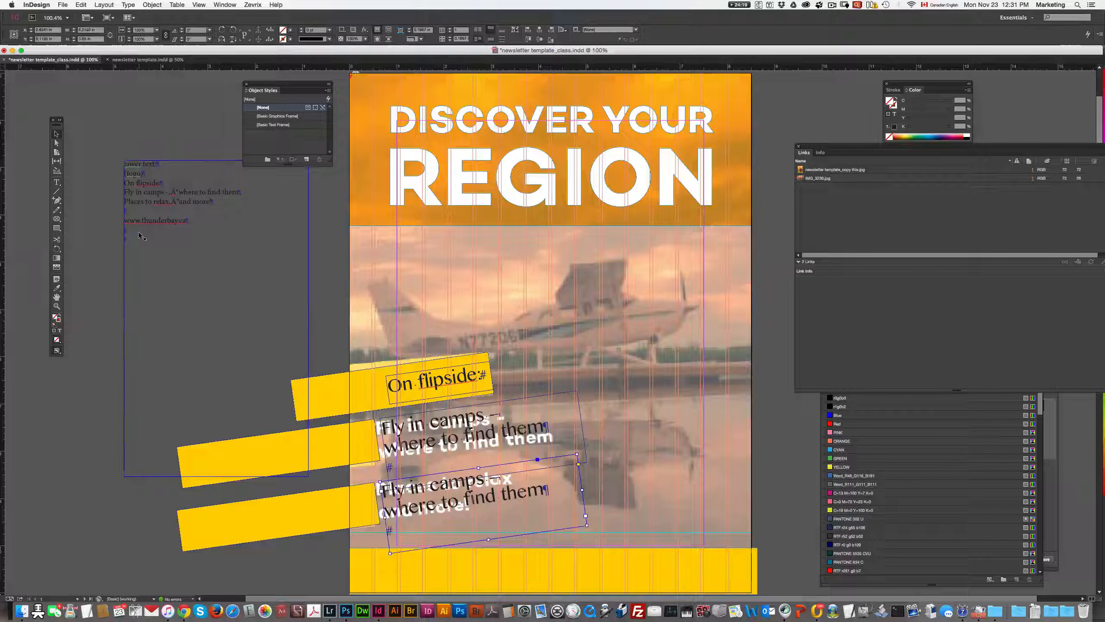
Copy the "Places to relax" and "and more!" line from the cover text frame on the pasteboard.
left_click(146, 221)
double_click(203, 202)
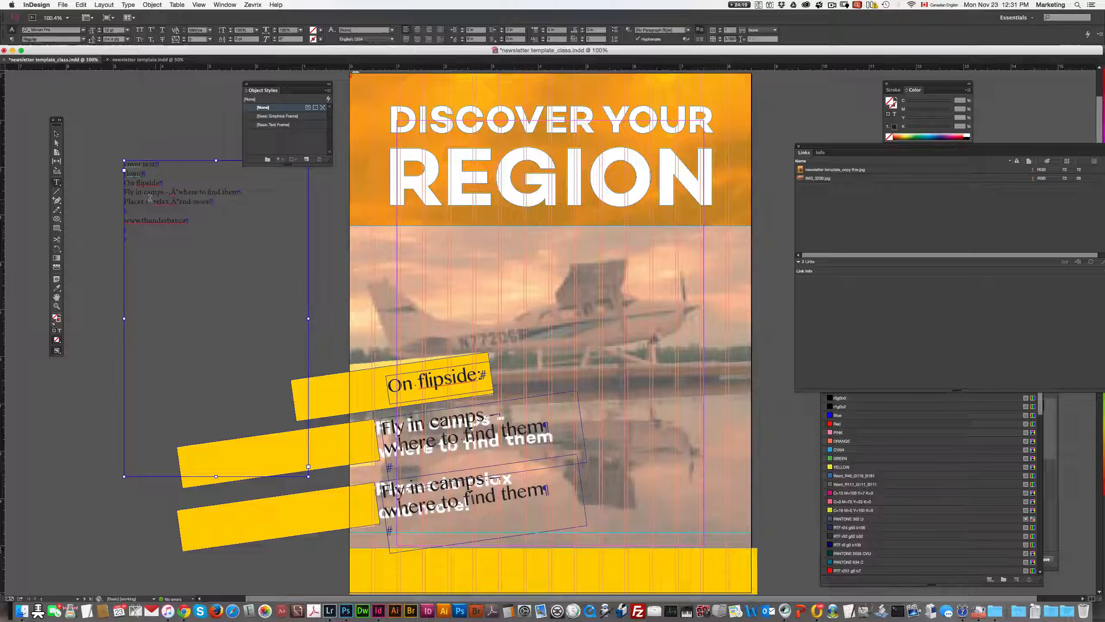
mouse_move(125, 201)
left_mouse_down()
mouse_move(213, 202)
mouse_move(123, 201)
left_mouse_up()
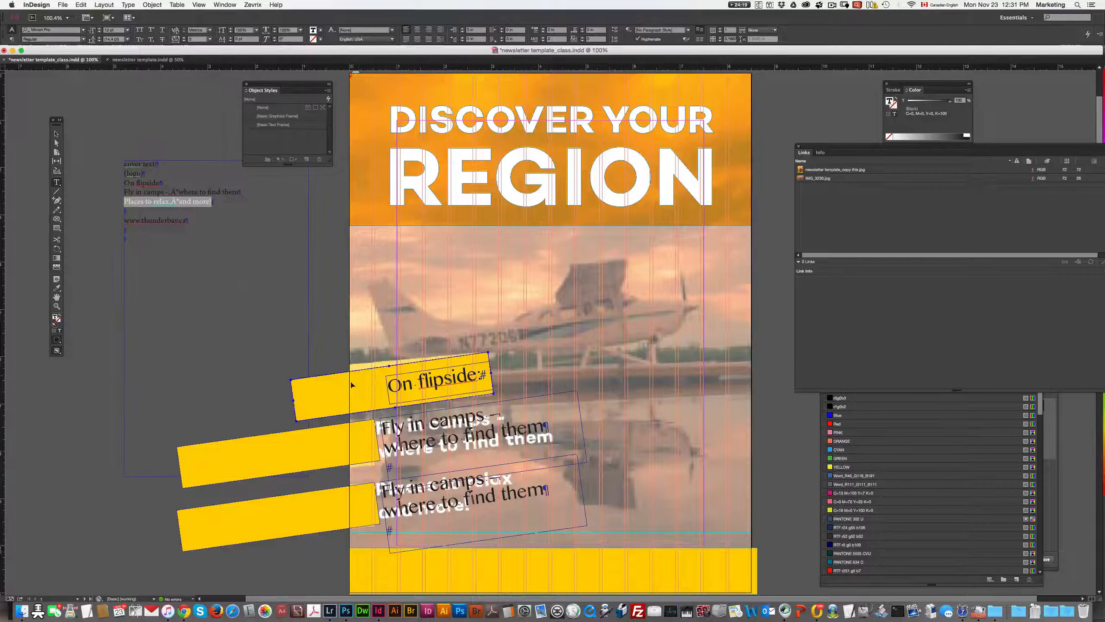
right_click(163, 203)
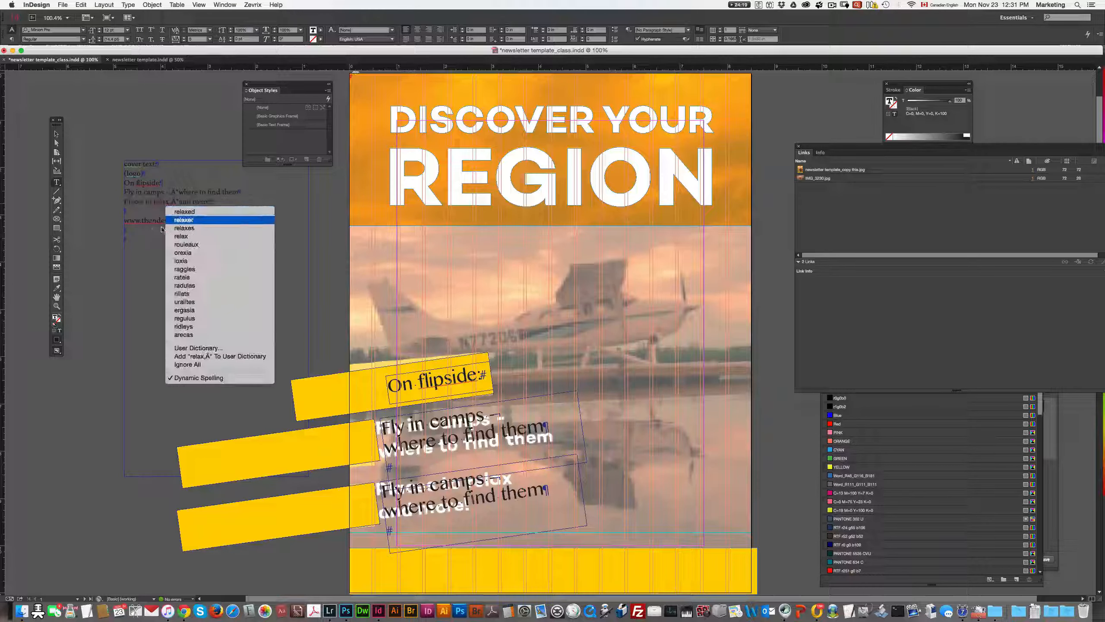
left_click(160, 203)
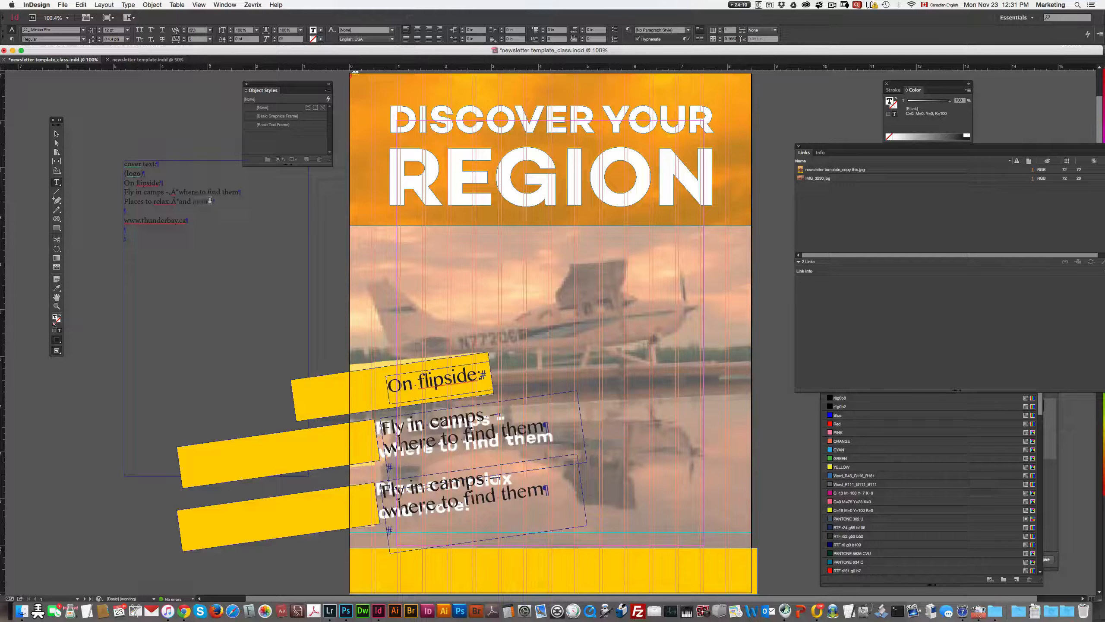
left_click_drag(210, 200, 120, 202)
right_click(210, 205)
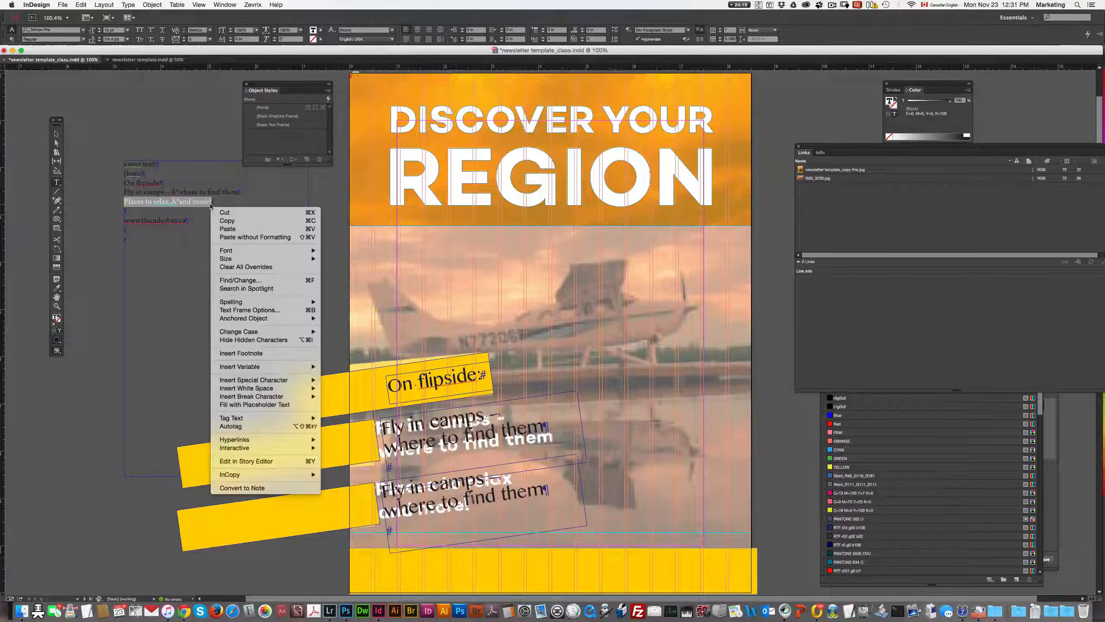
left_click(235, 222)
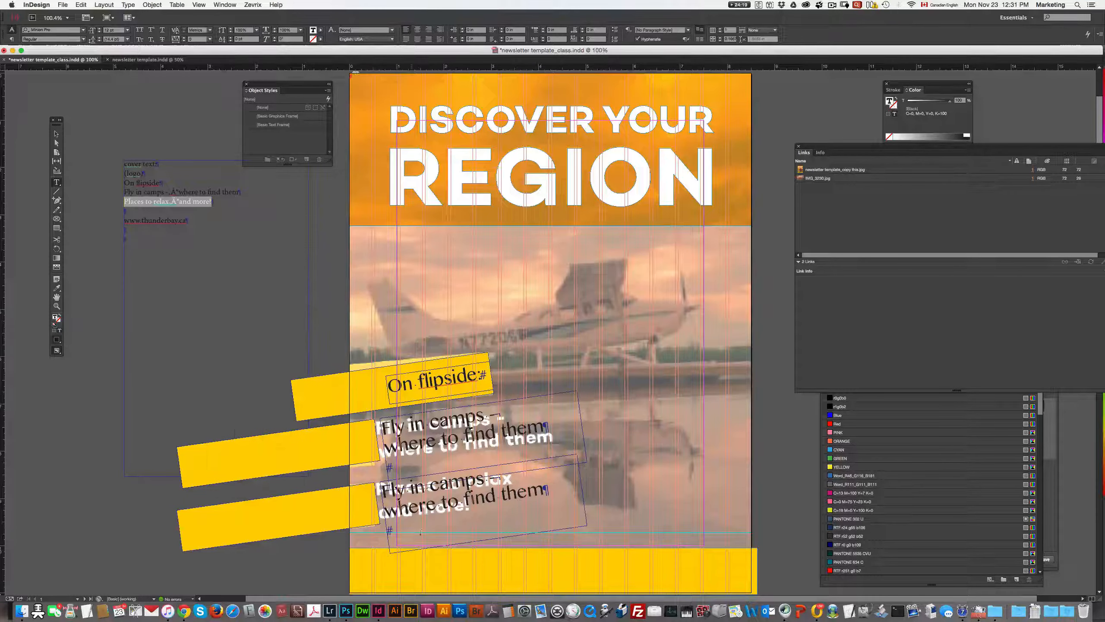
Replace all the text in the lower slanted "Fly in camps" frame with the copied "Places to relax" line.
left_click(451, 501)
key("super+a")
right_click(451, 501)
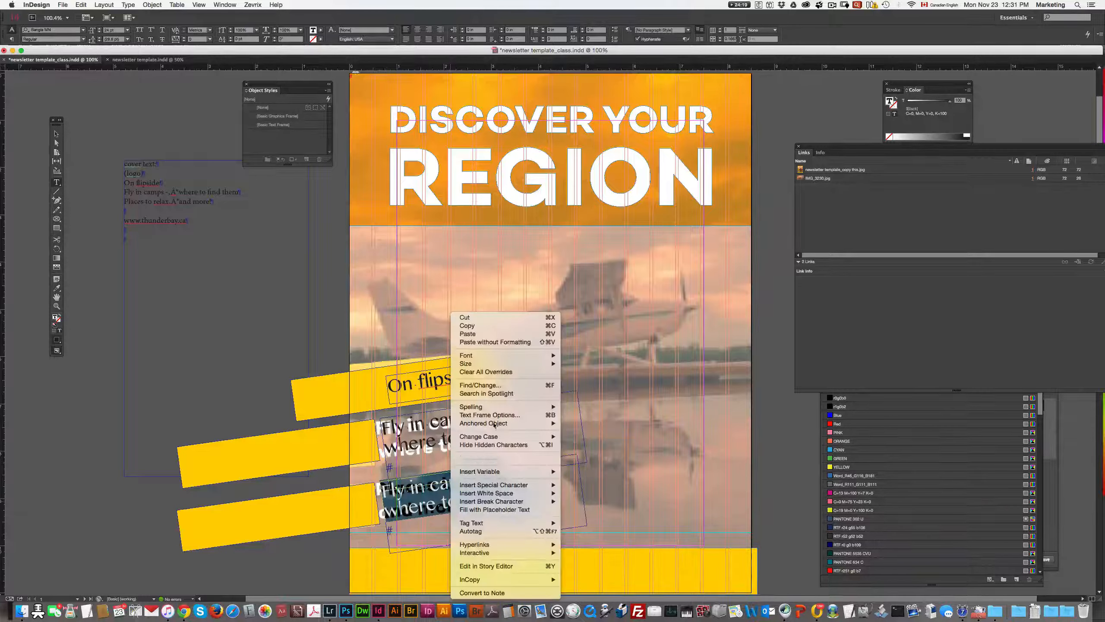
left_click(492, 334)
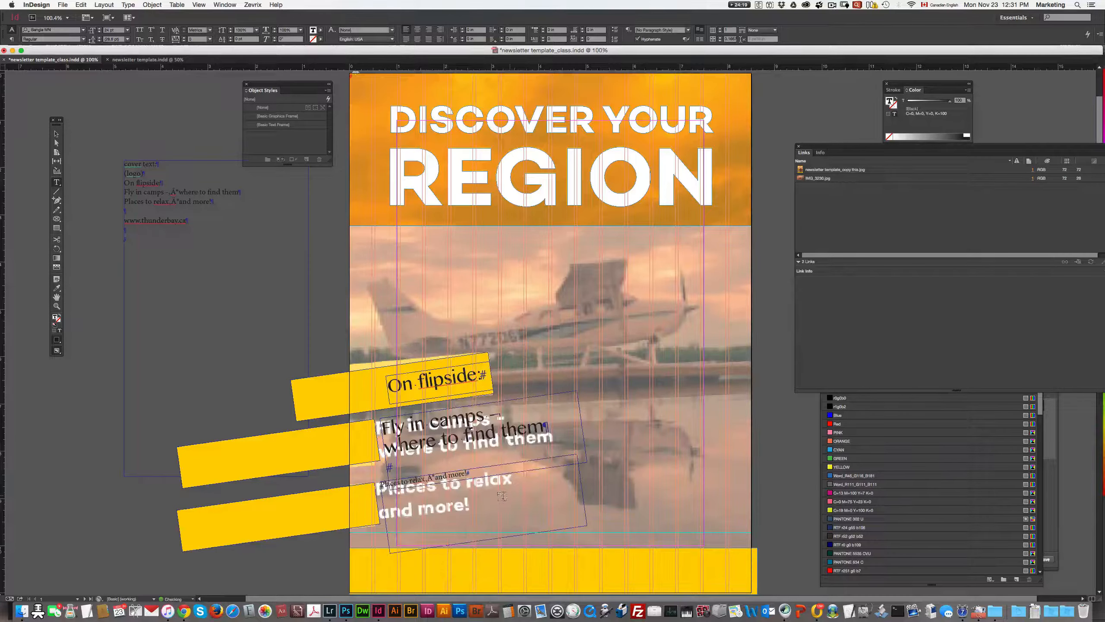
key("super+a")
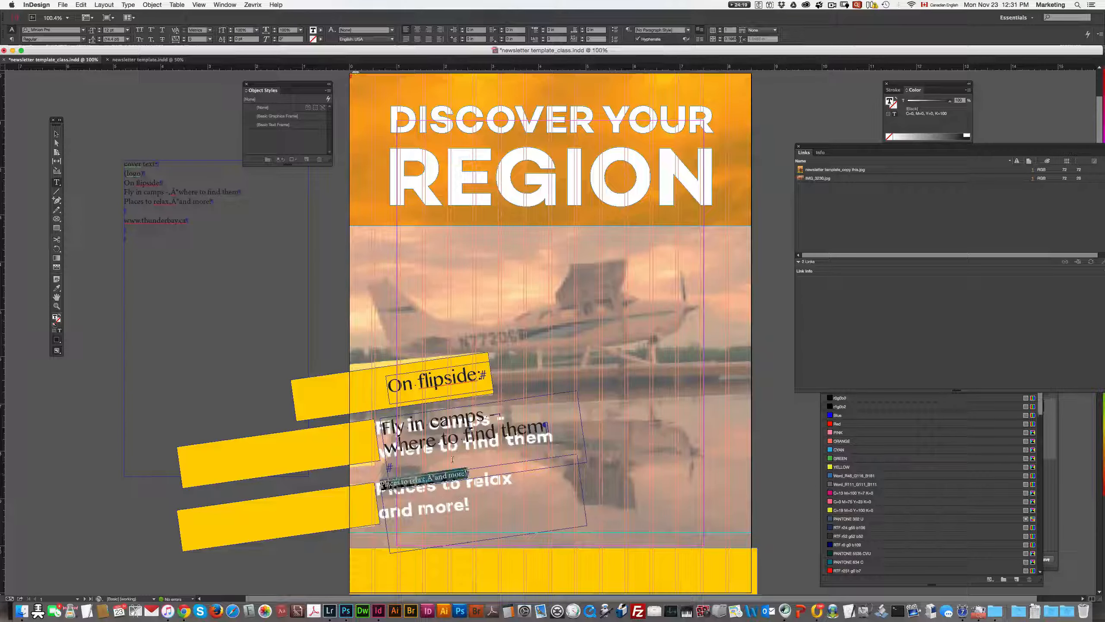
left_click(455, 459)
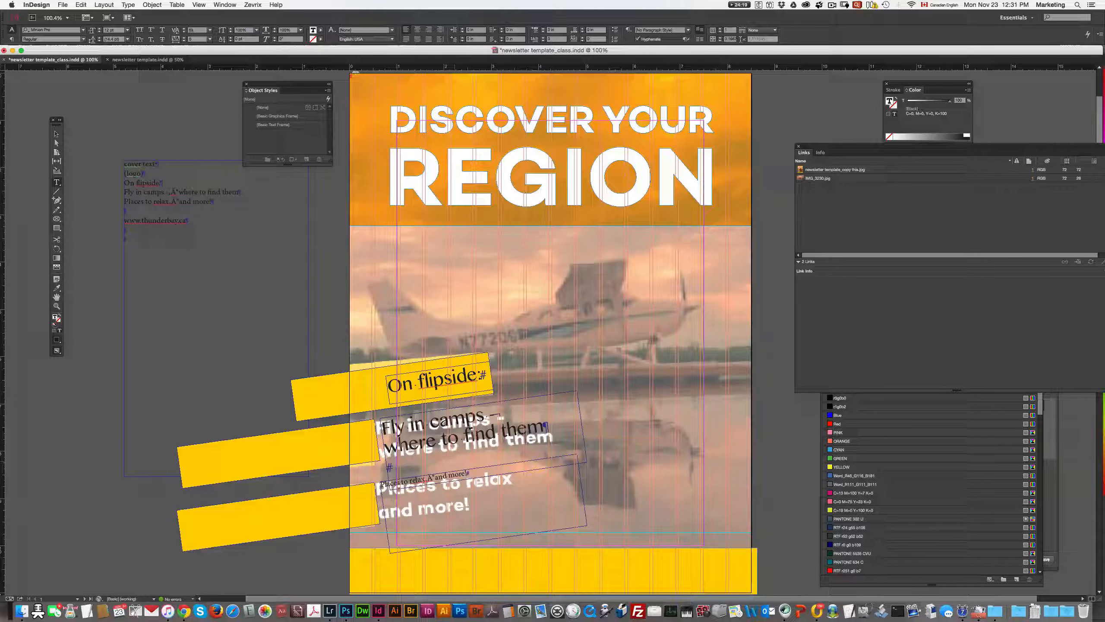